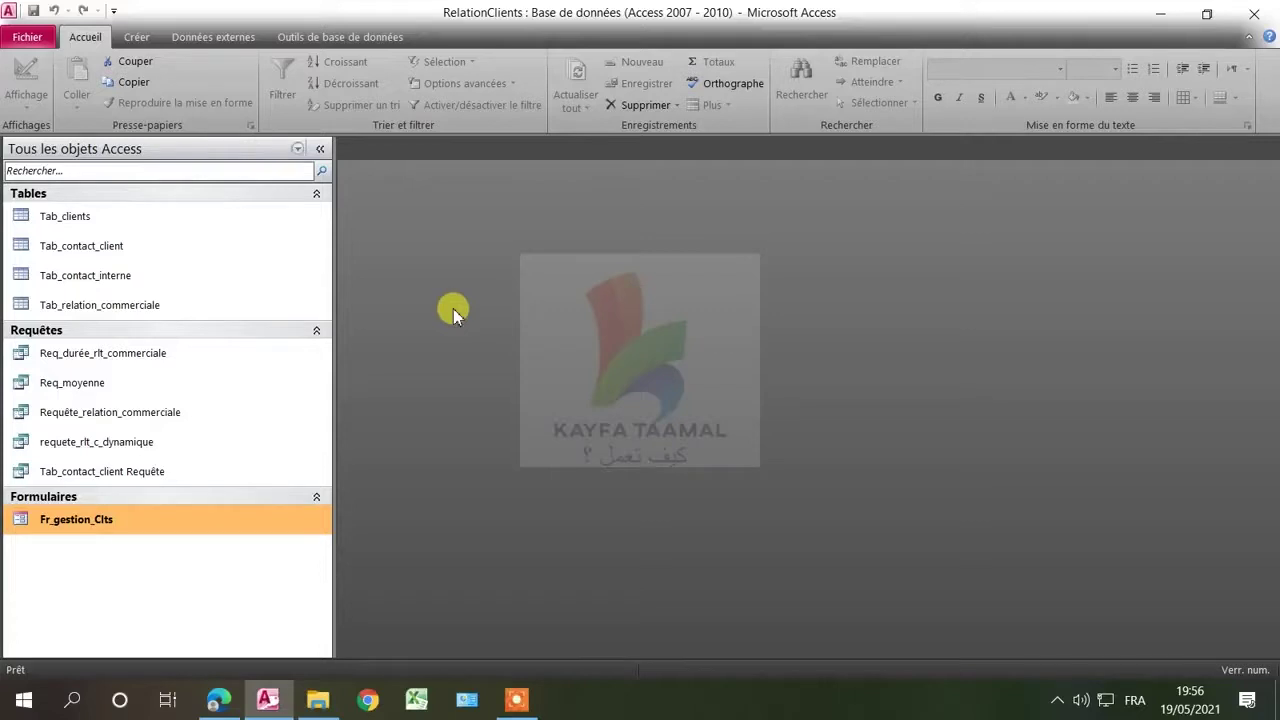
# Open the Fr_gestion_Clts form, review its client fields and command buttons, and close it.
pyautogui.doubleClick(92, 523)
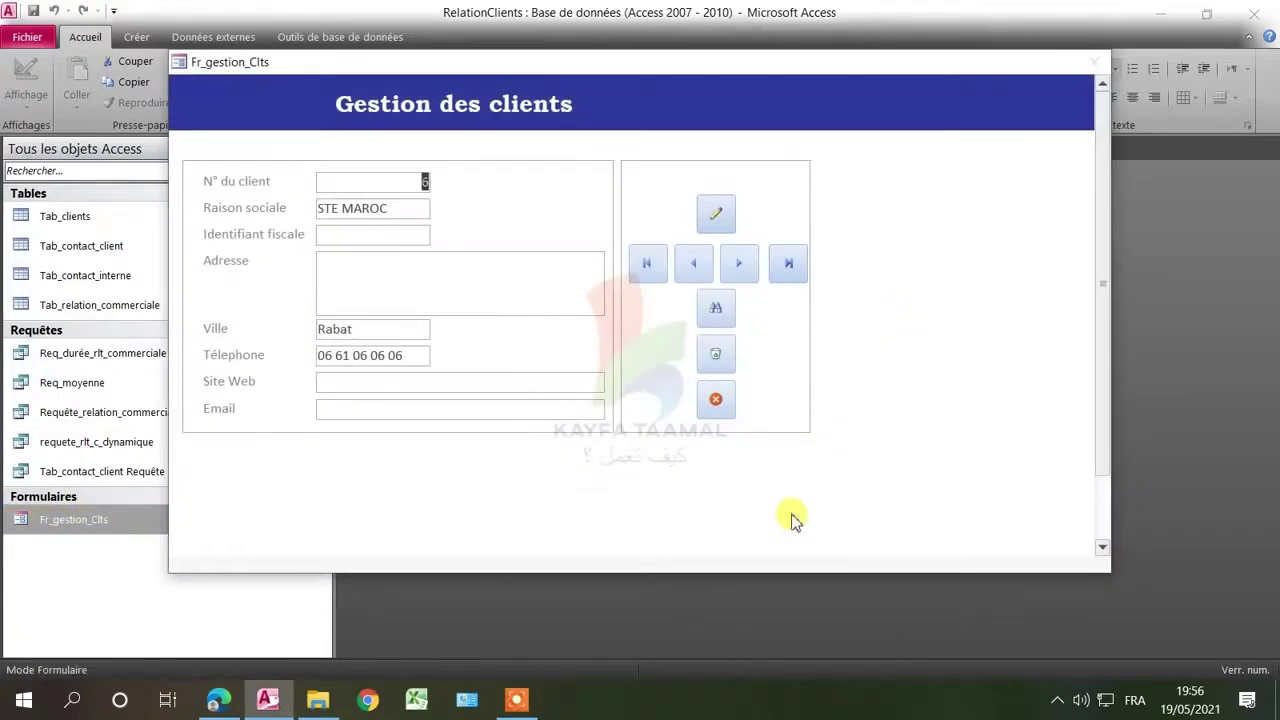
pyautogui.moveTo(1100, 271)
pyautogui.mouseDown()
pyautogui.moveTo(1100, 311)
pyautogui.moveTo(1107, 253)
pyautogui.mouseUp()
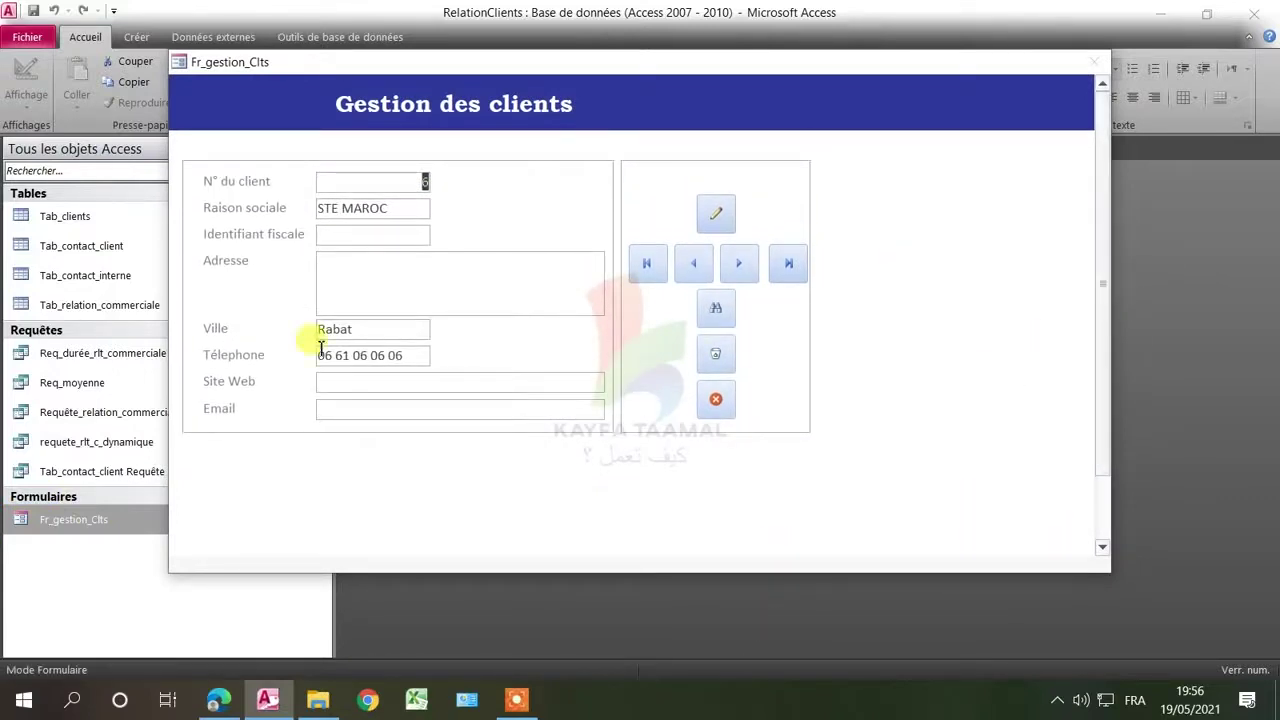
pyautogui.scroll(-1, 520, 428)
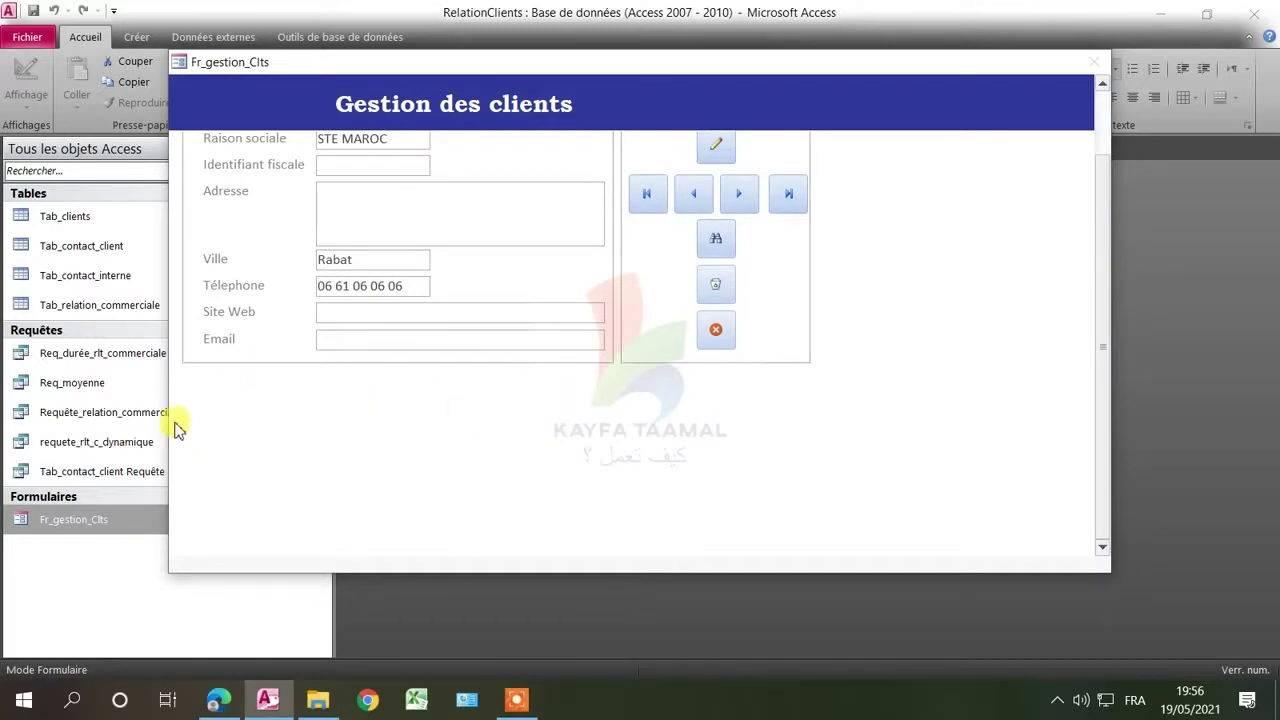
pyautogui.scroll(1, 500, 418)
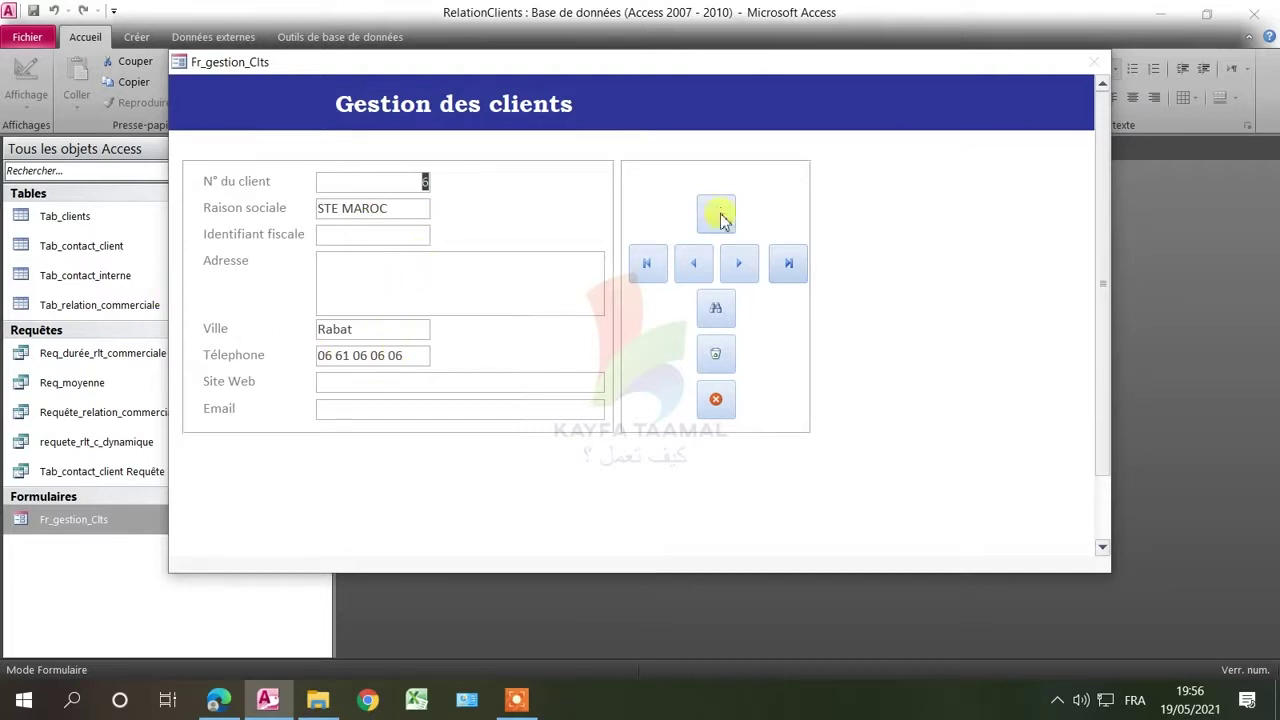
pyautogui.click(715, 399)
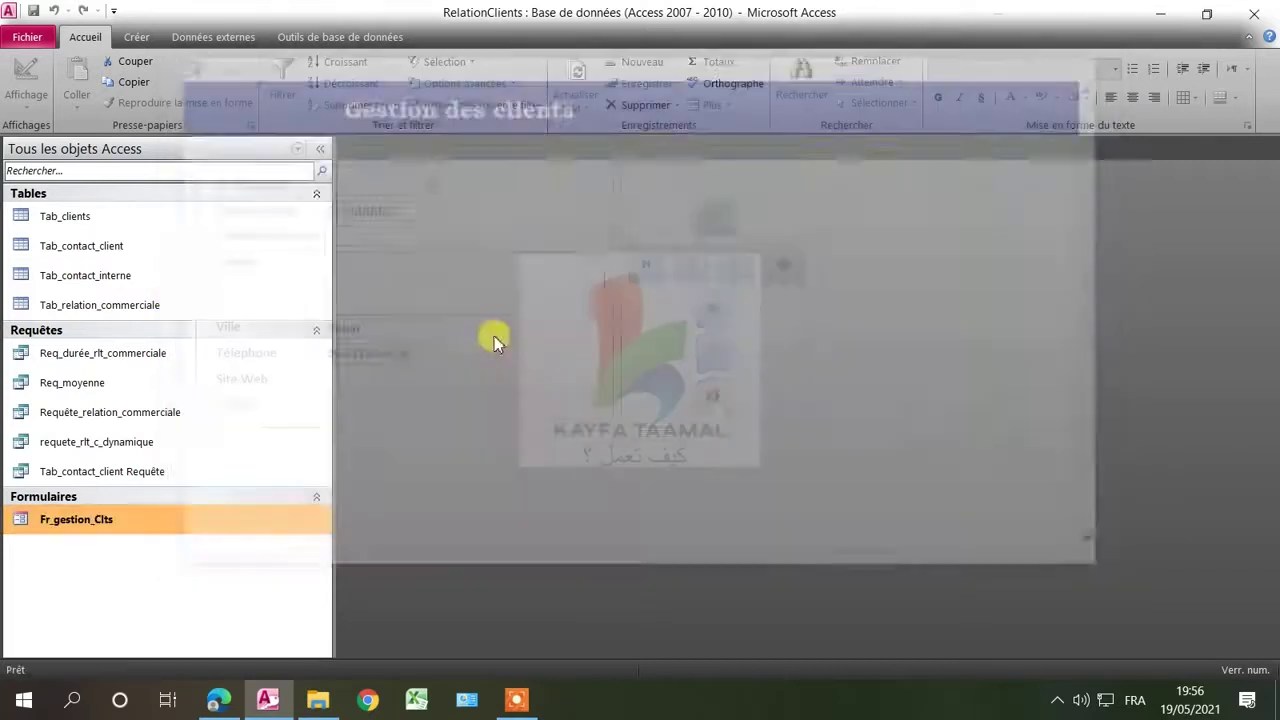
# Display the relationships diagram of the database tables.
pyautogui.click(208, 36)
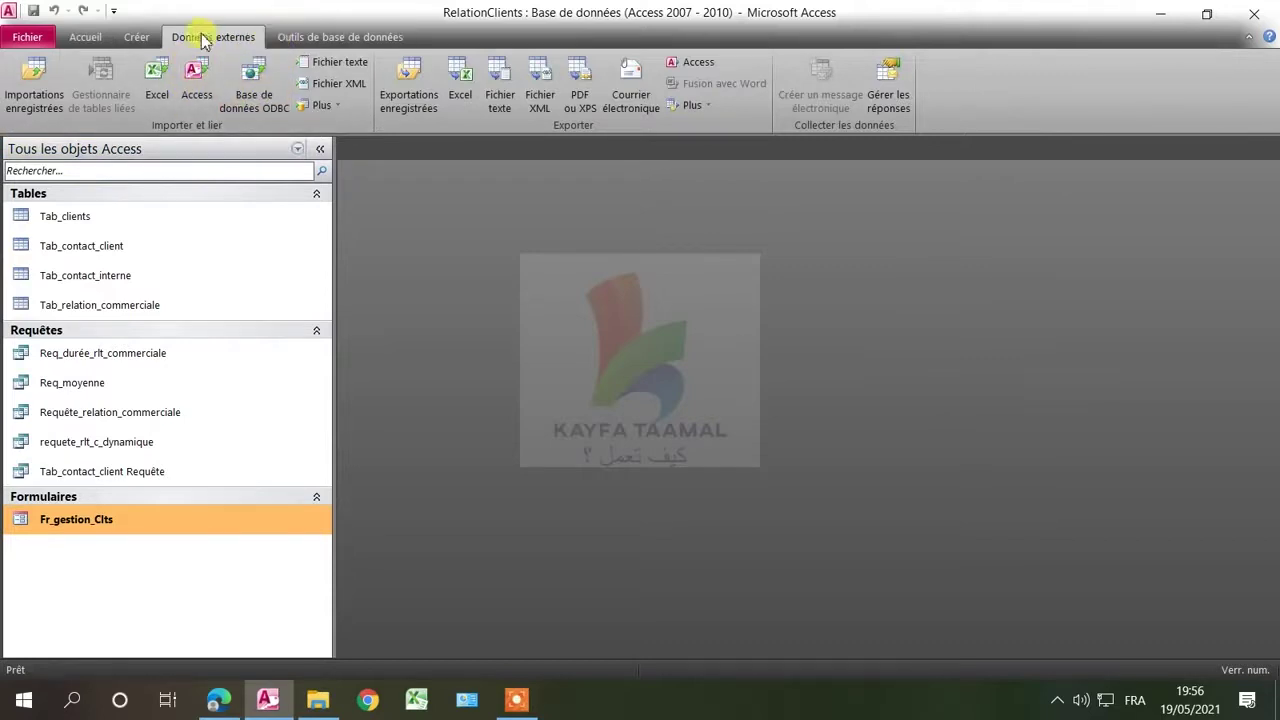
pyautogui.click(136, 37)
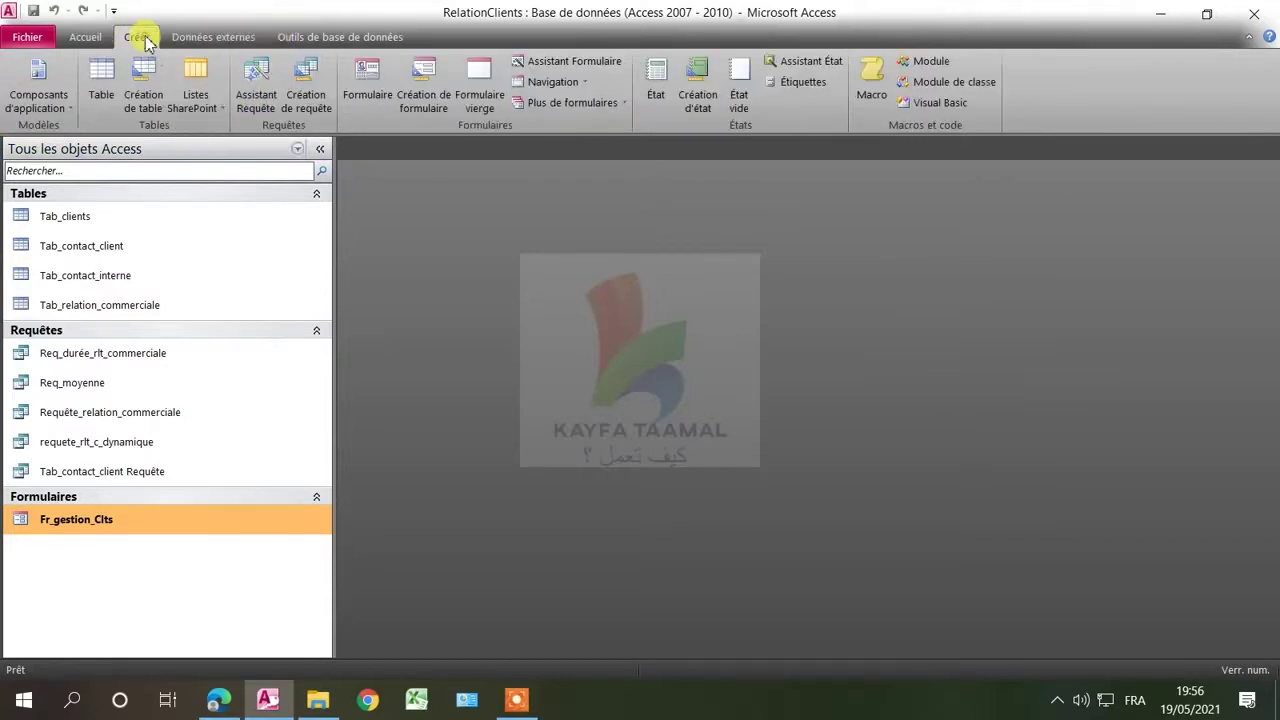
pyautogui.click(330, 37)
pyautogui.click(218, 88)
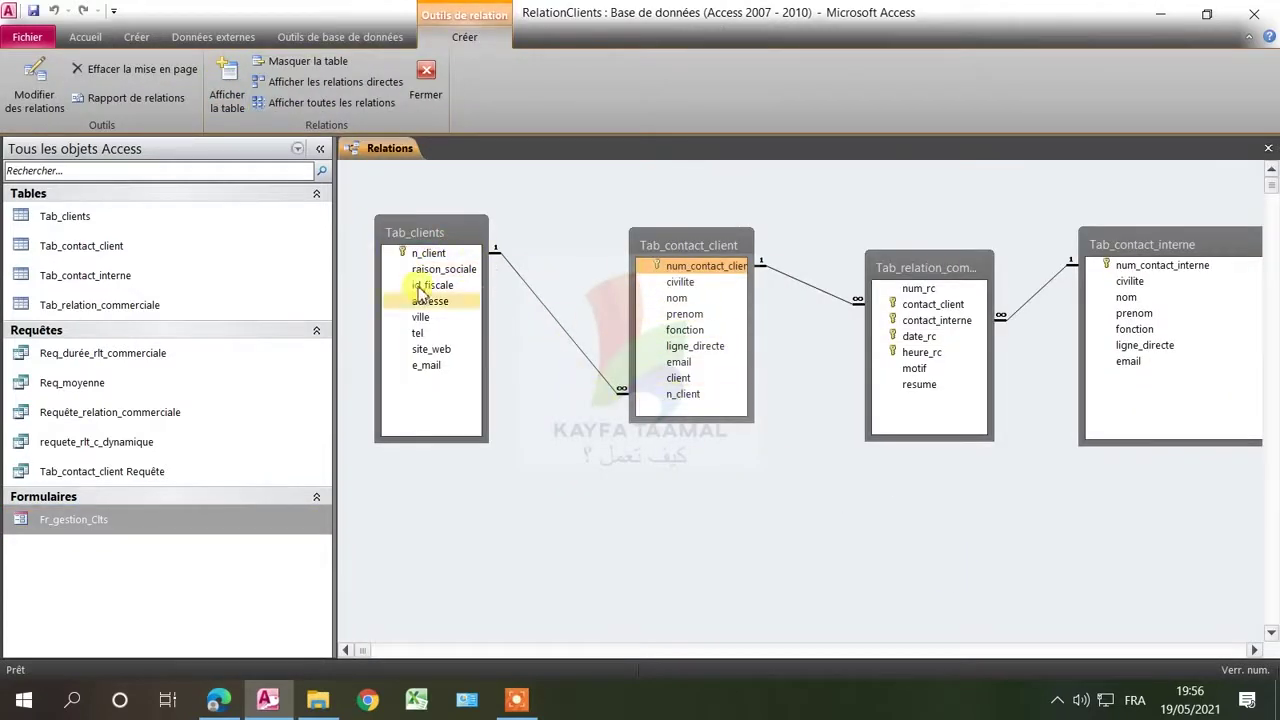
# Open the Tab_clients table and expand the linked contact records under STE MAROC and SOMETA SA.
pyautogui.doubleClick(64, 219)
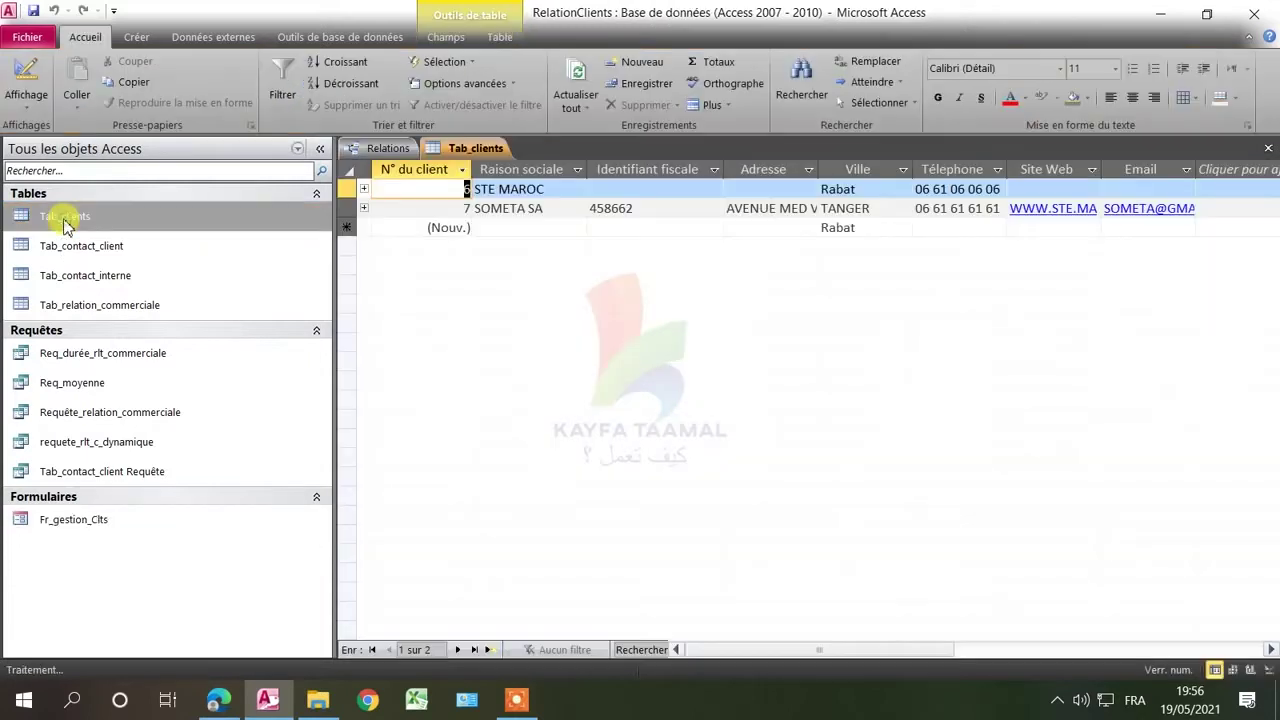
pyautogui.click(364, 190)
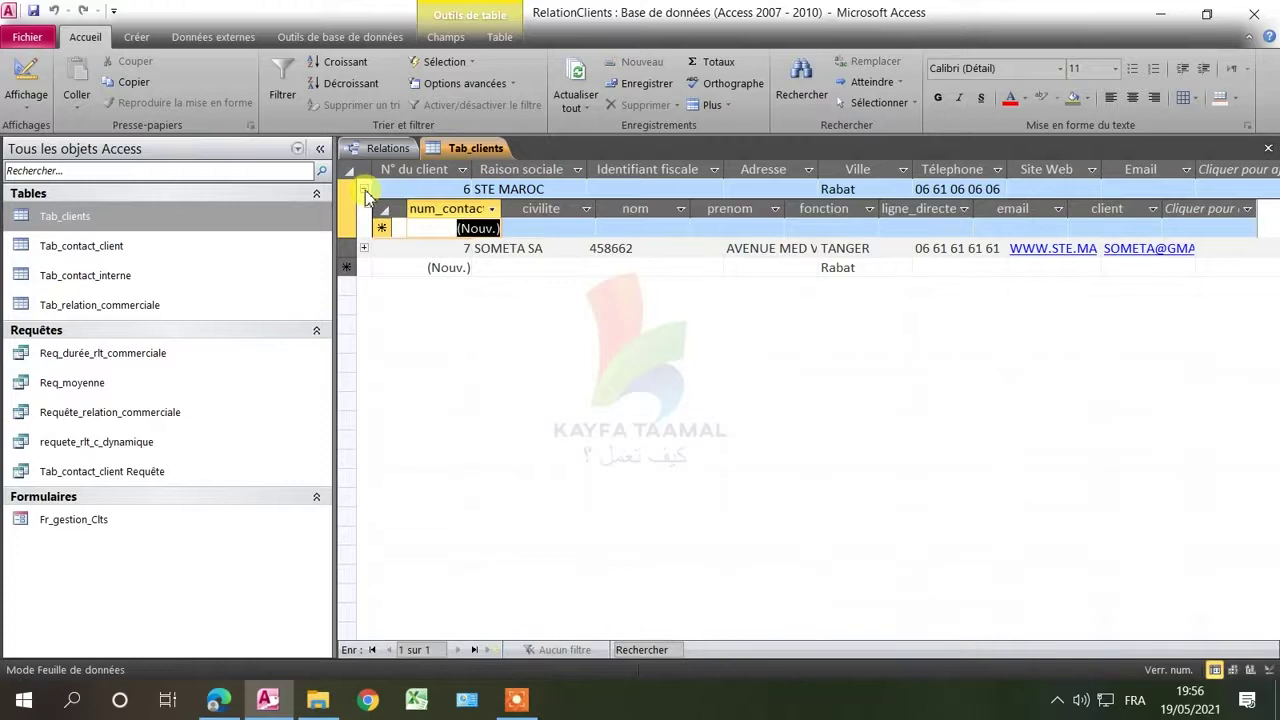
pyautogui.click(364, 190)
pyautogui.click(364, 209)
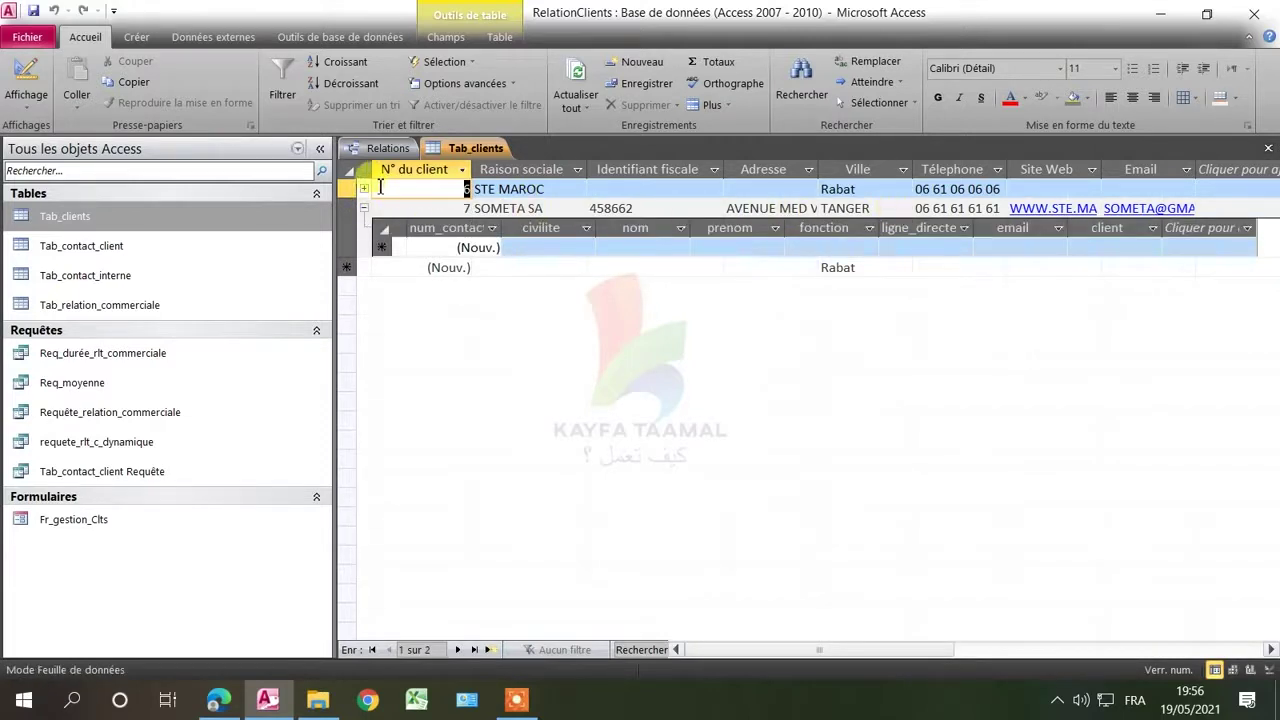
pyautogui.click(364, 189)
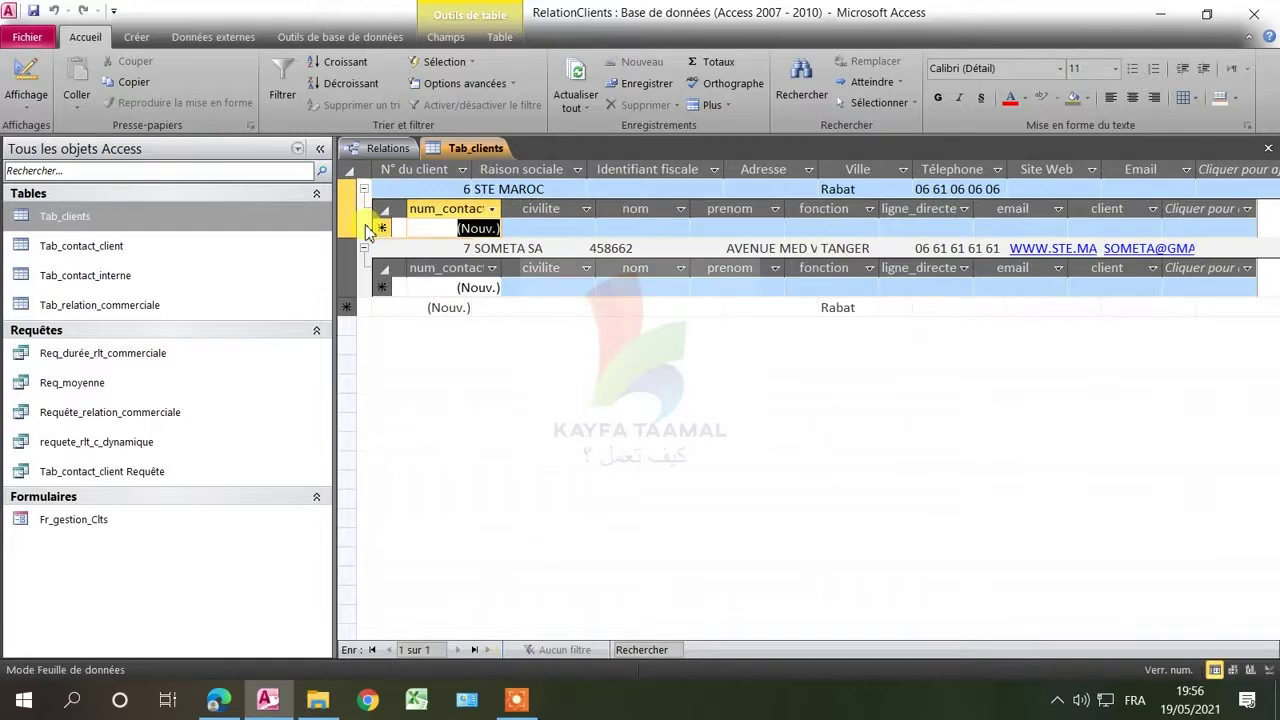
# Open the Tab_contact_client table and set n_client to SOMETA SA for the first and second contacts.
pyautogui.click(140, 252)
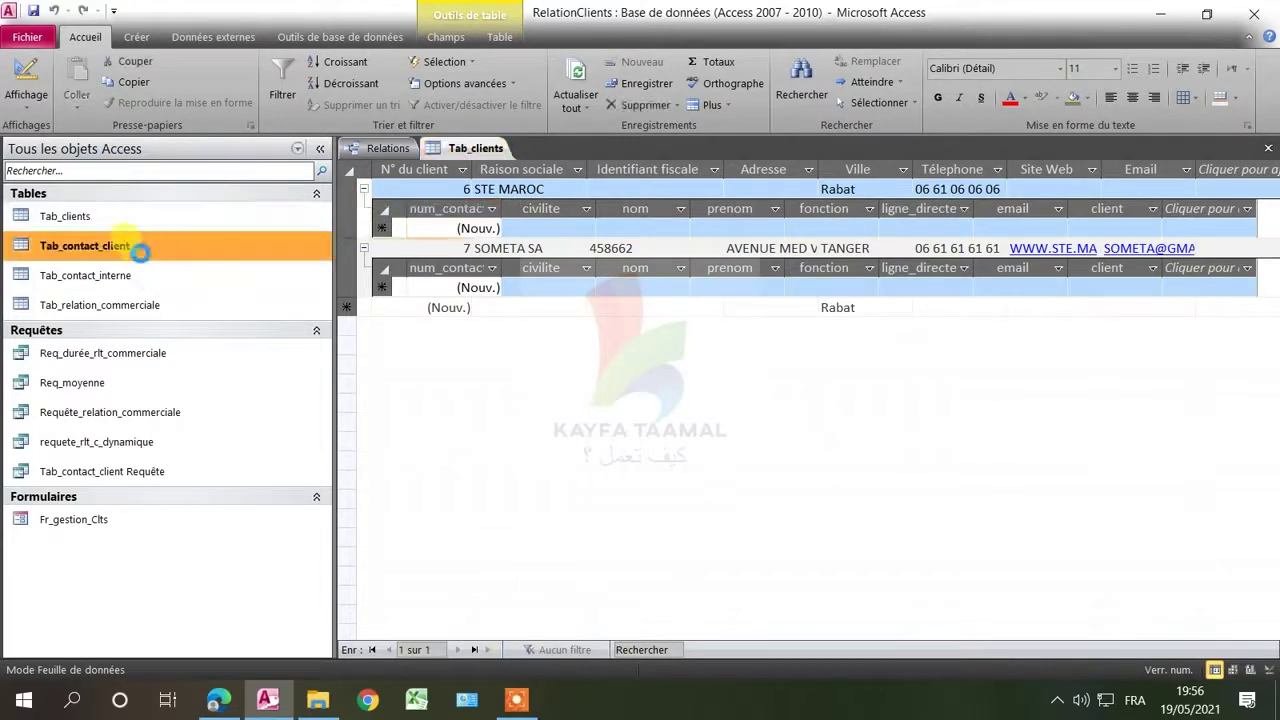
pyautogui.doubleClick(140, 252)
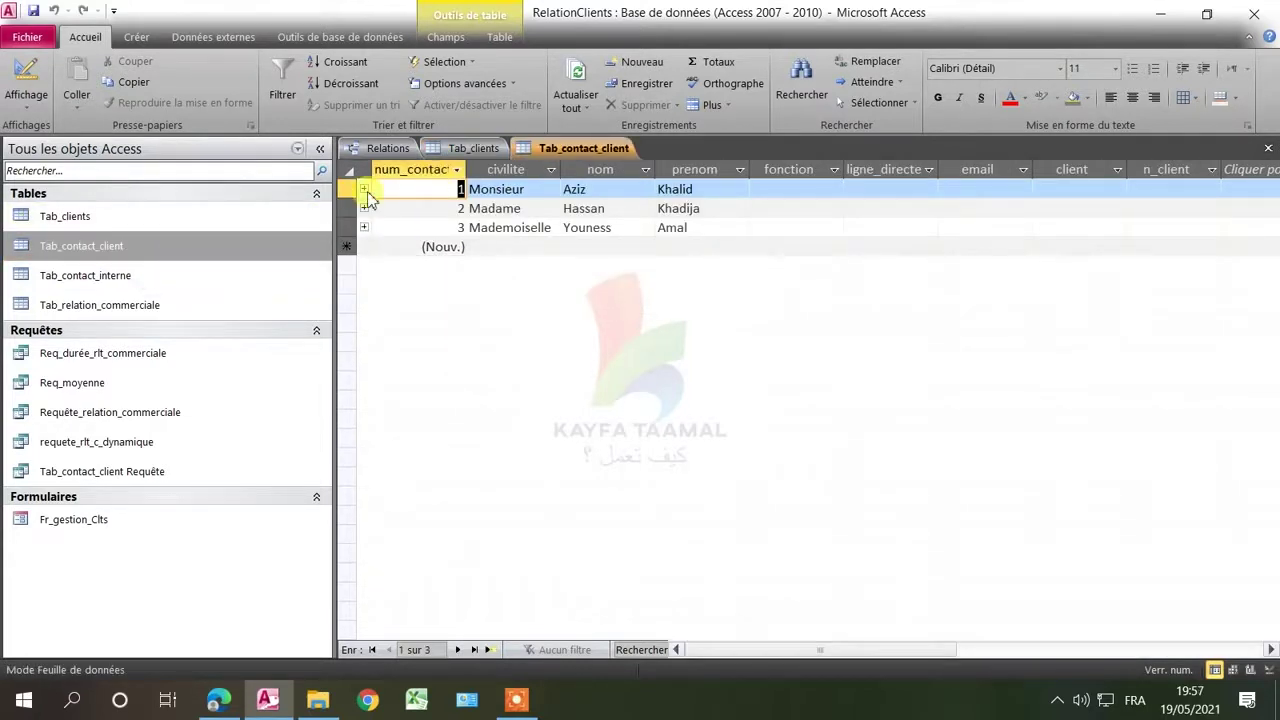
pyautogui.click(968, 651)
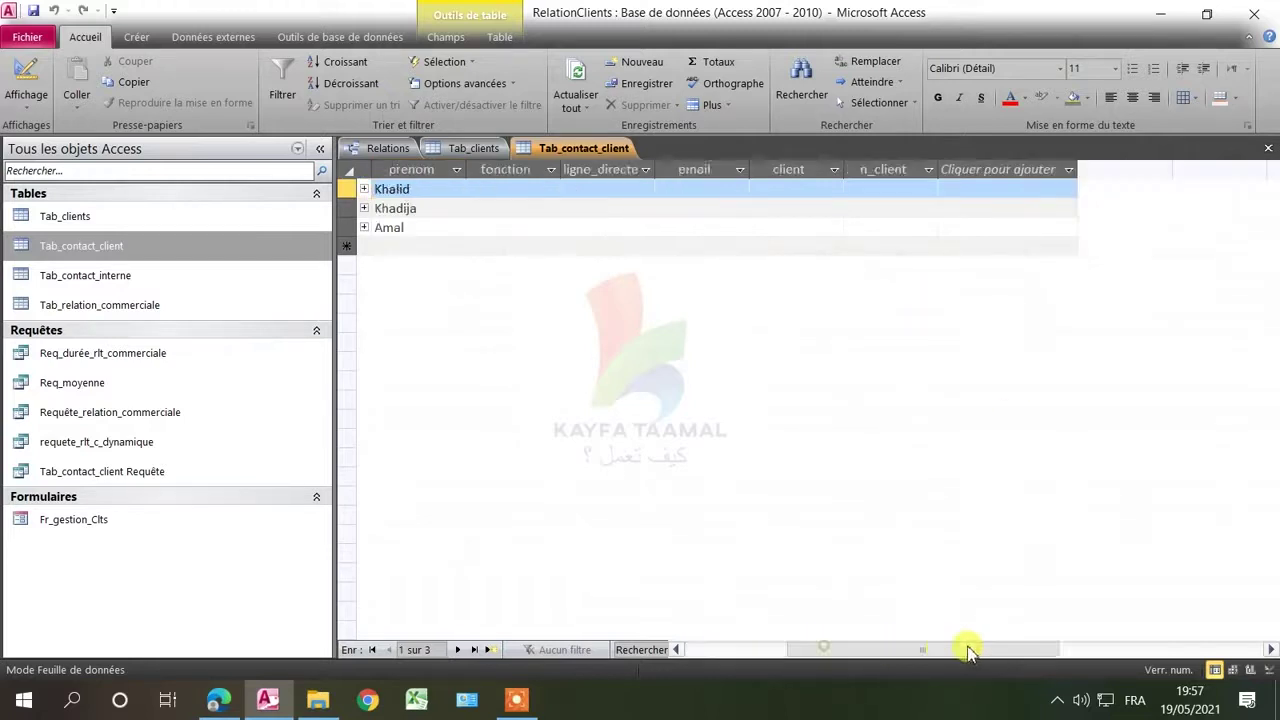
pyautogui.moveTo(968, 651); pyautogui.dragTo(920, 637)
pyautogui.click(886, 189)
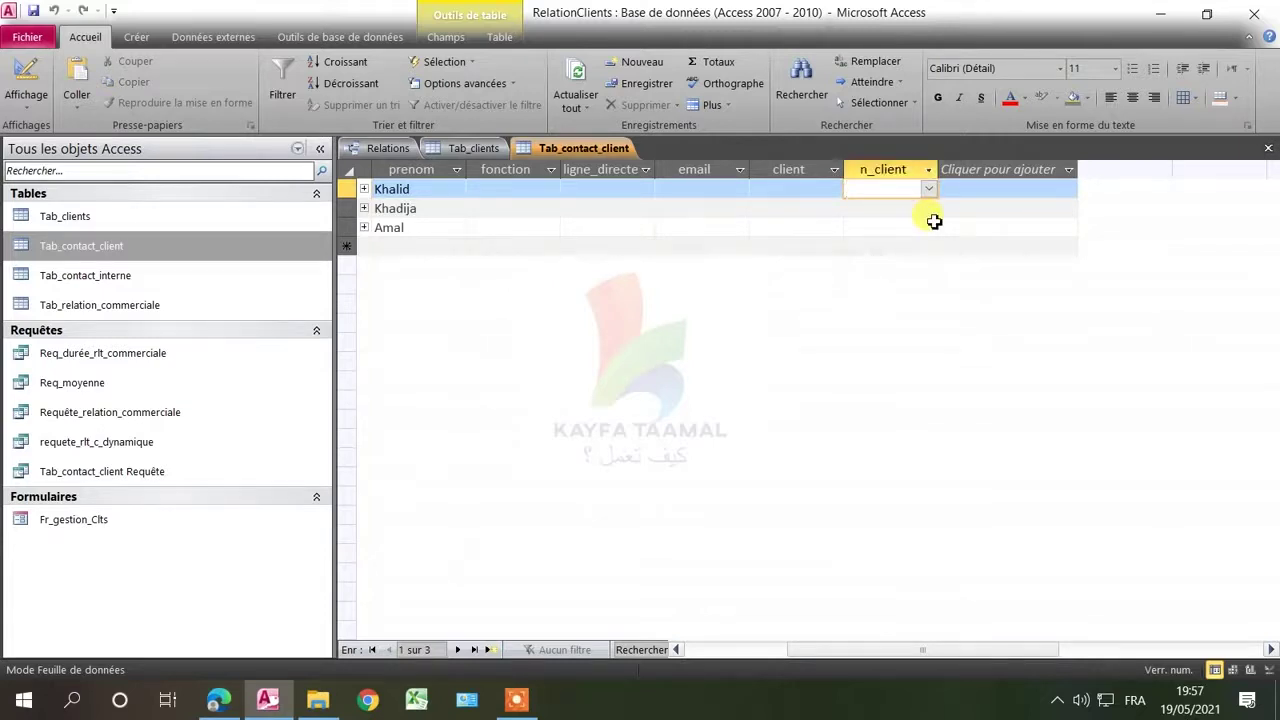
pyautogui.click(929, 189)
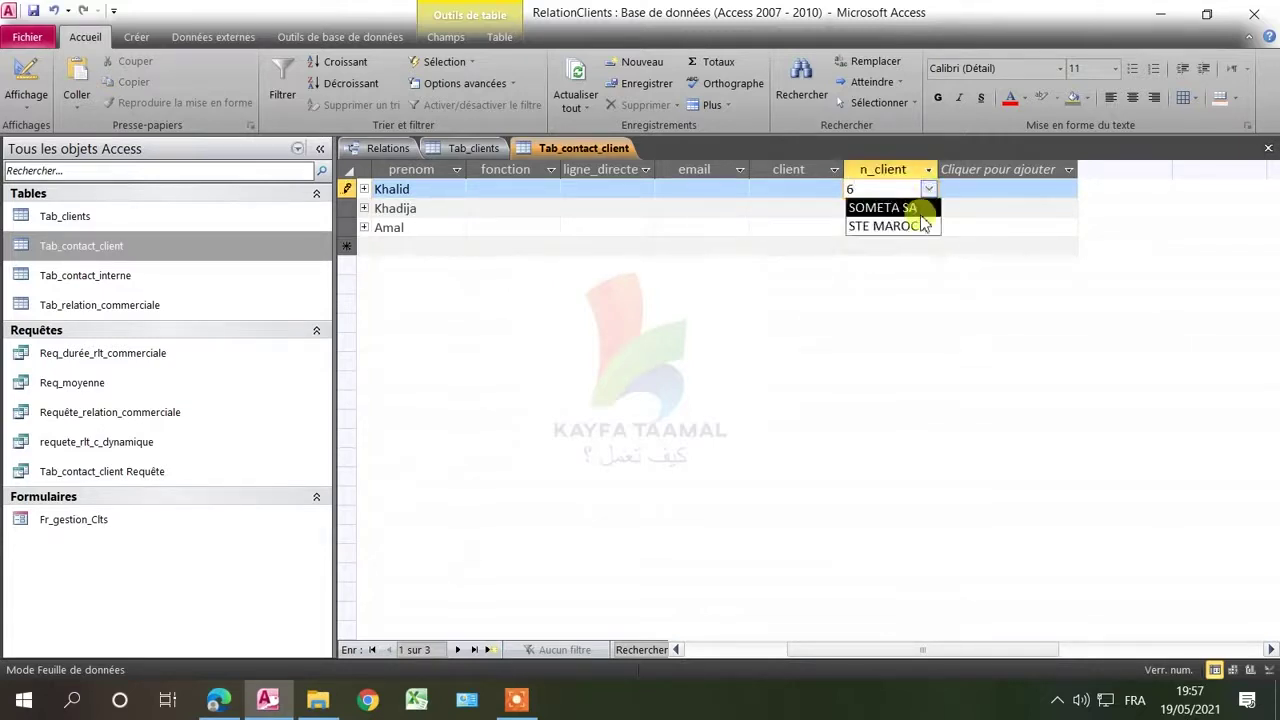
pyautogui.click(908, 207)
pyautogui.click(903, 214)
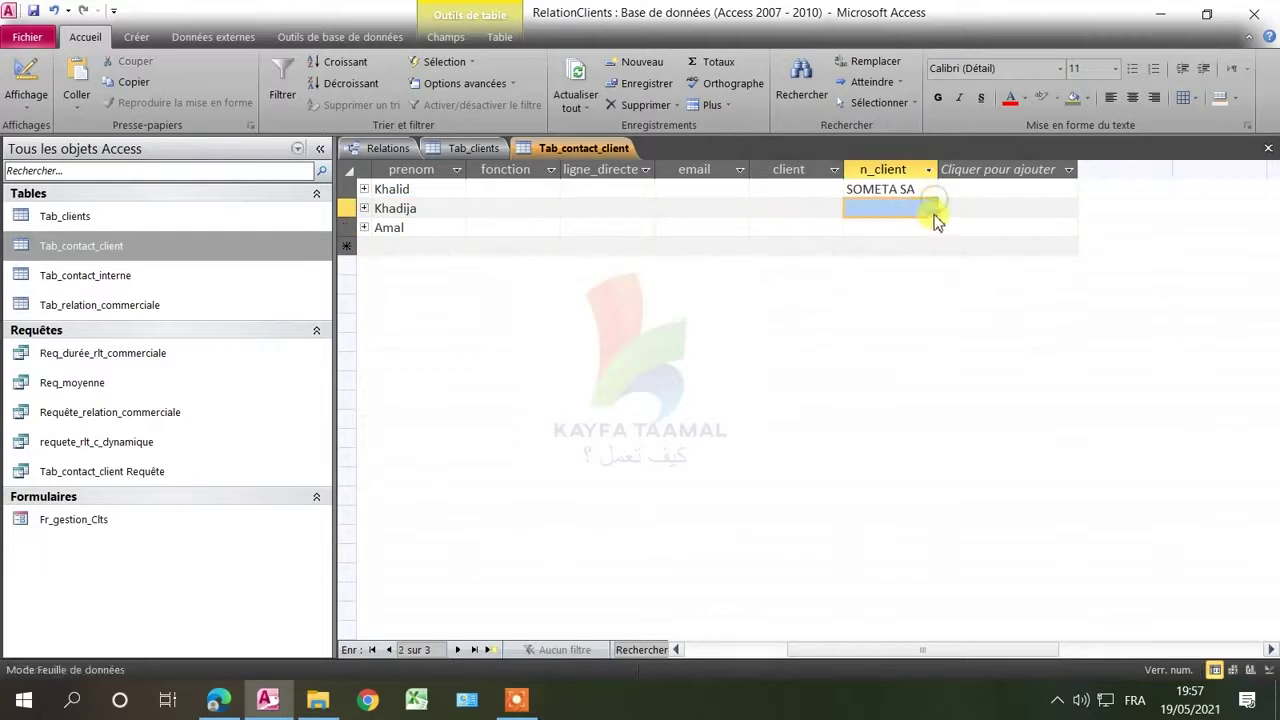
pyautogui.click(929, 209)
pyautogui.click(903, 226)
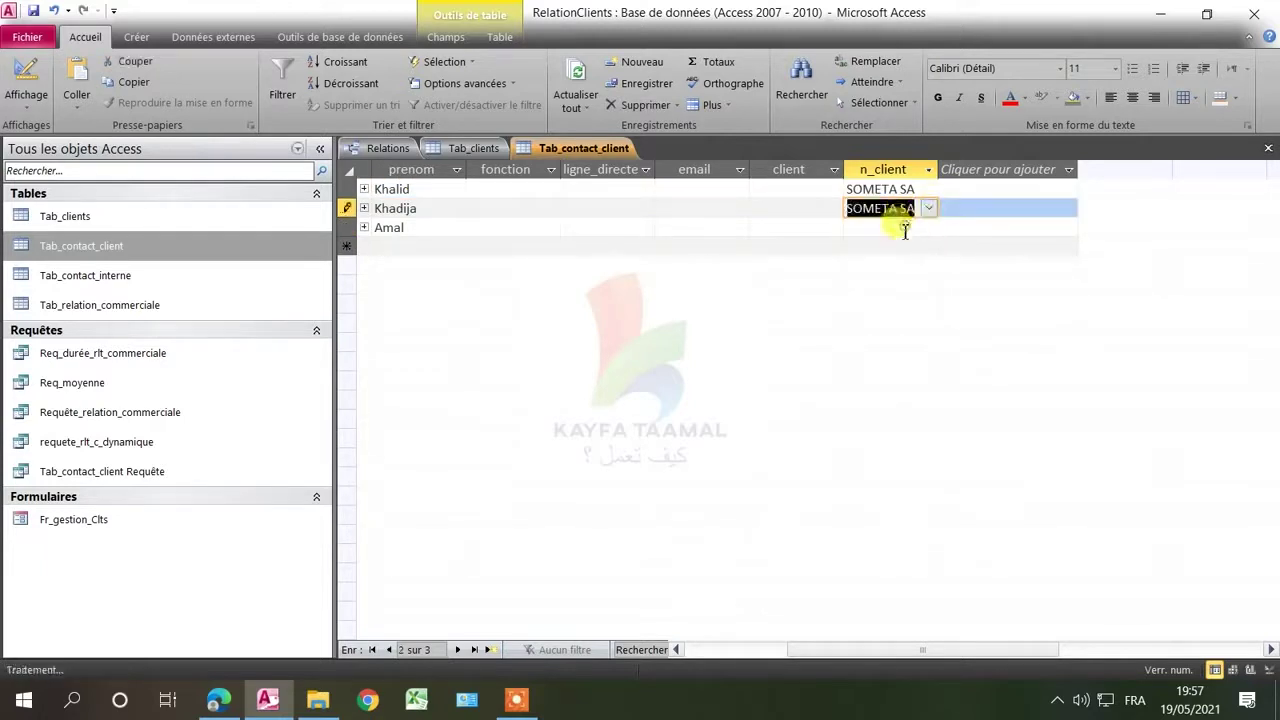
# Set n_client to STE MAROC for the third contact, then save and close Tab_contact_client.
pyautogui.click(895, 228)
pyautogui.click(929, 229)
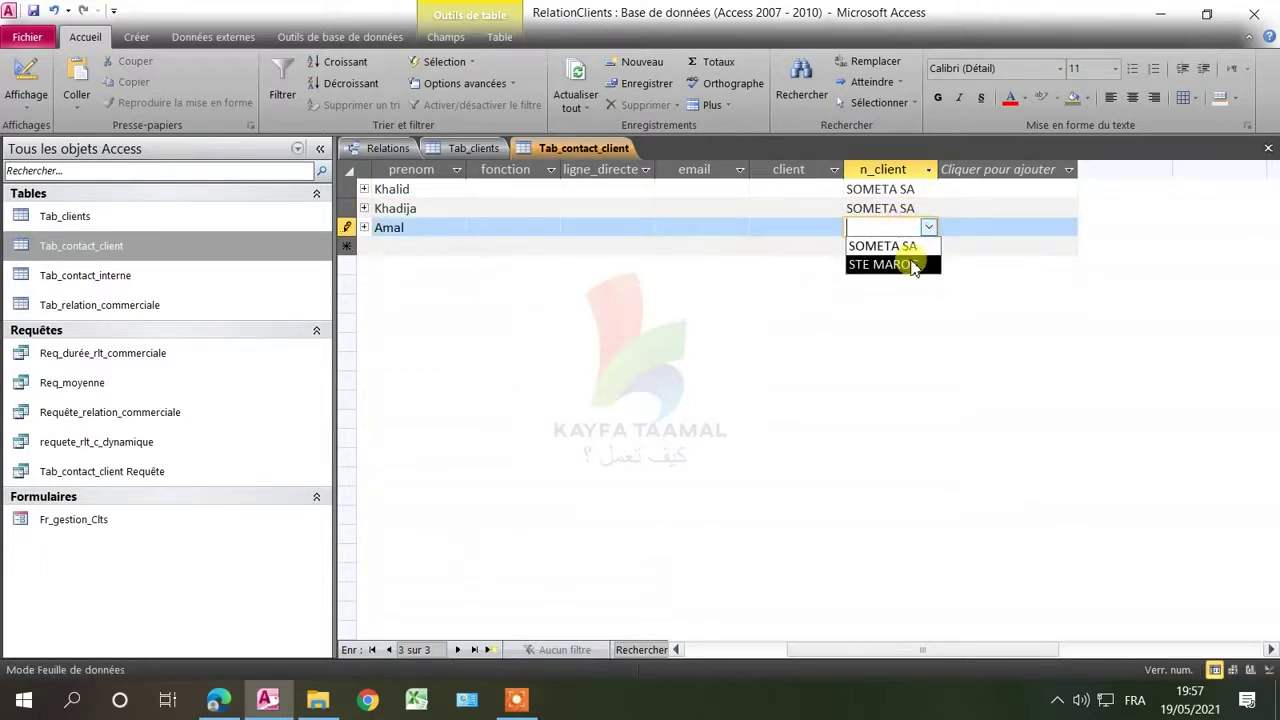
pyautogui.click(905, 264)
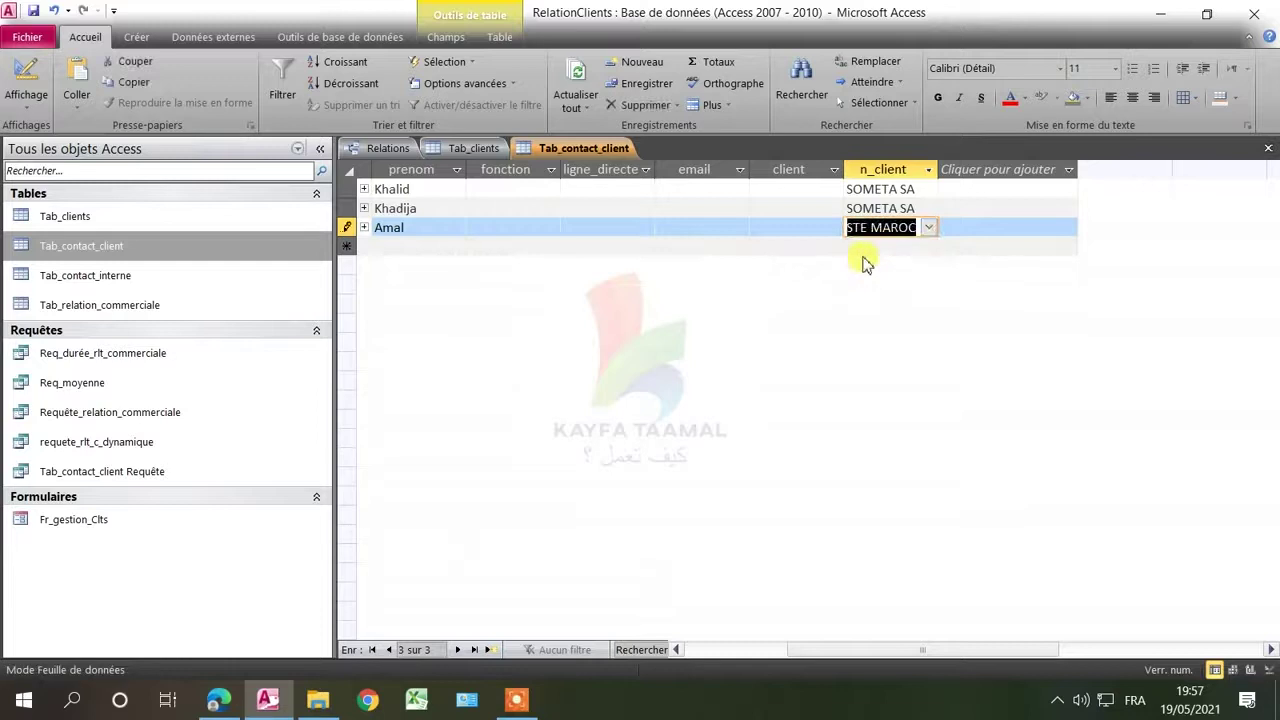
pyautogui.click(33, 10)
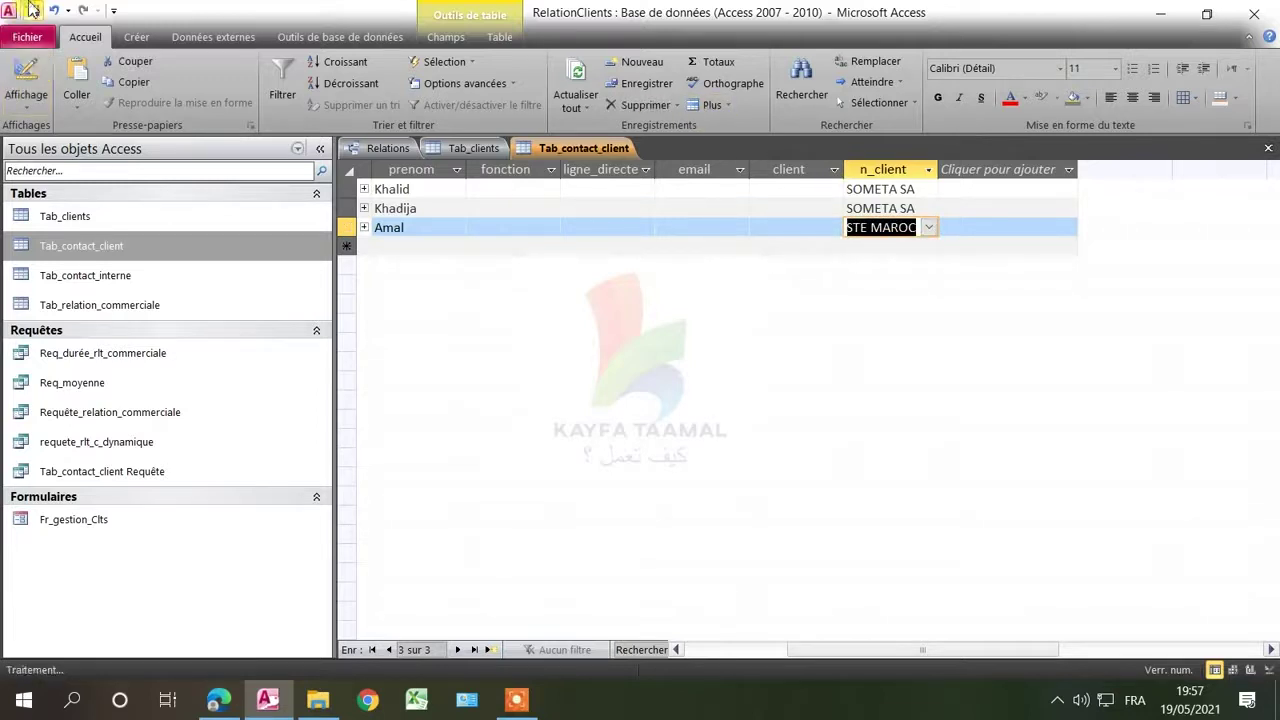
pyautogui.click(1262, 148)
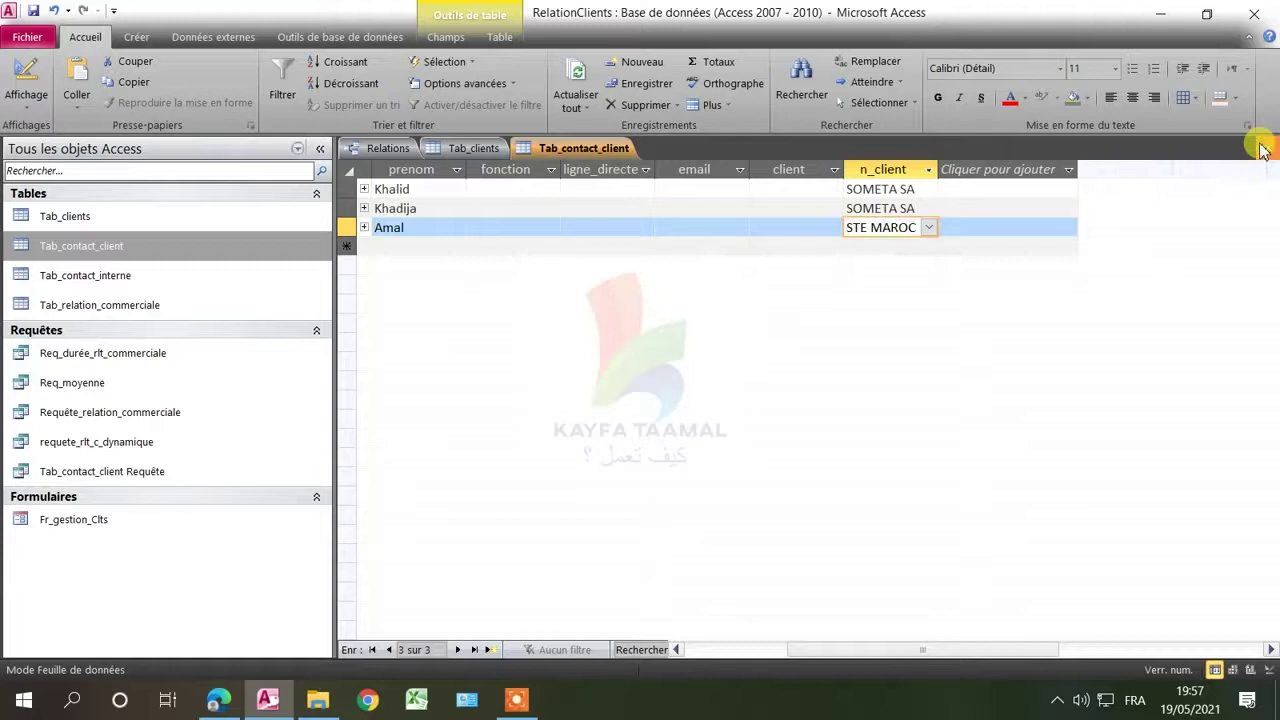
pyautogui.click(1262, 148)
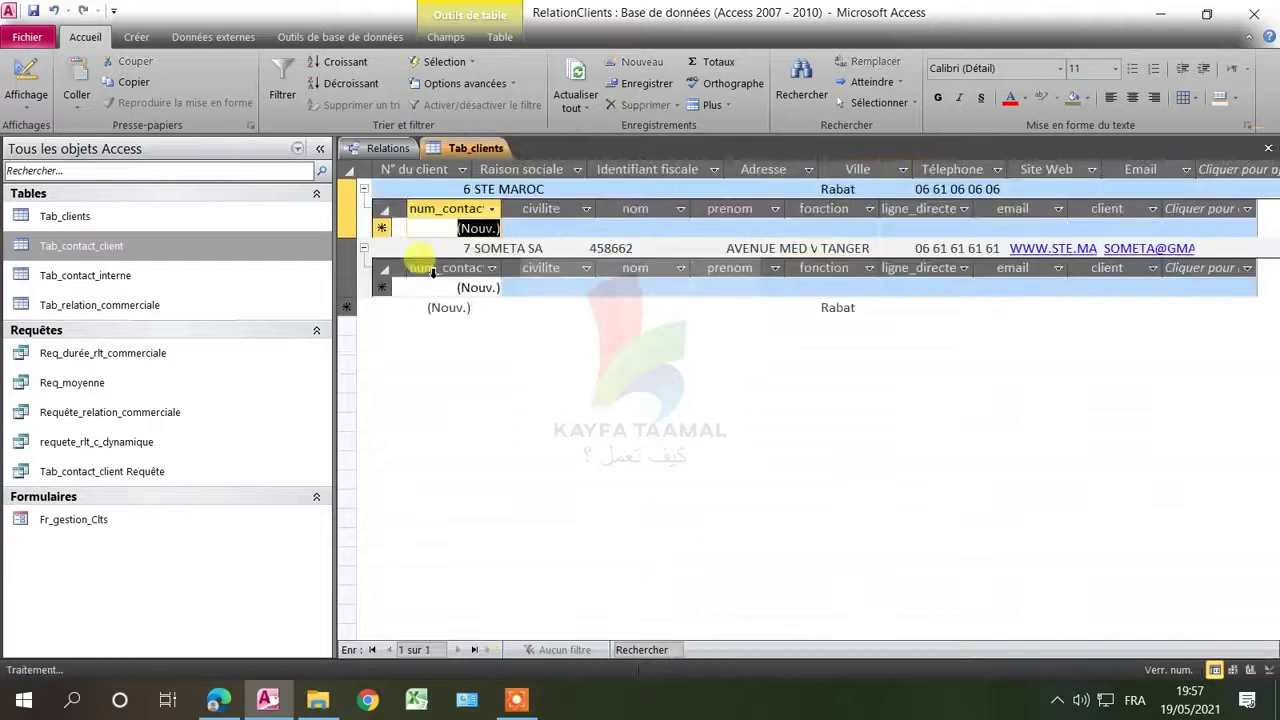
# Close and reopen Tab_clients, then check the contact records linked to STE MAROC and SOMETA SA.
pyautogui.click(368, 191)
pyautogui.click(363, 191)
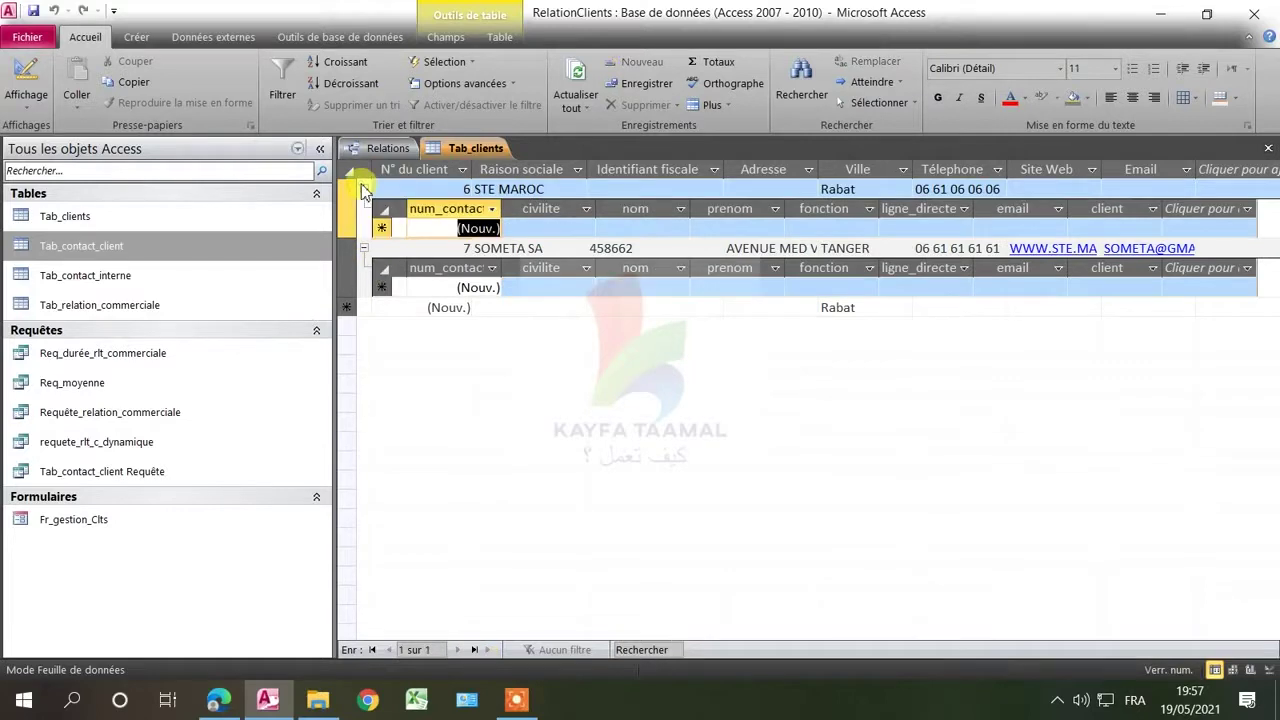
pyautogui.click(1268, 148)
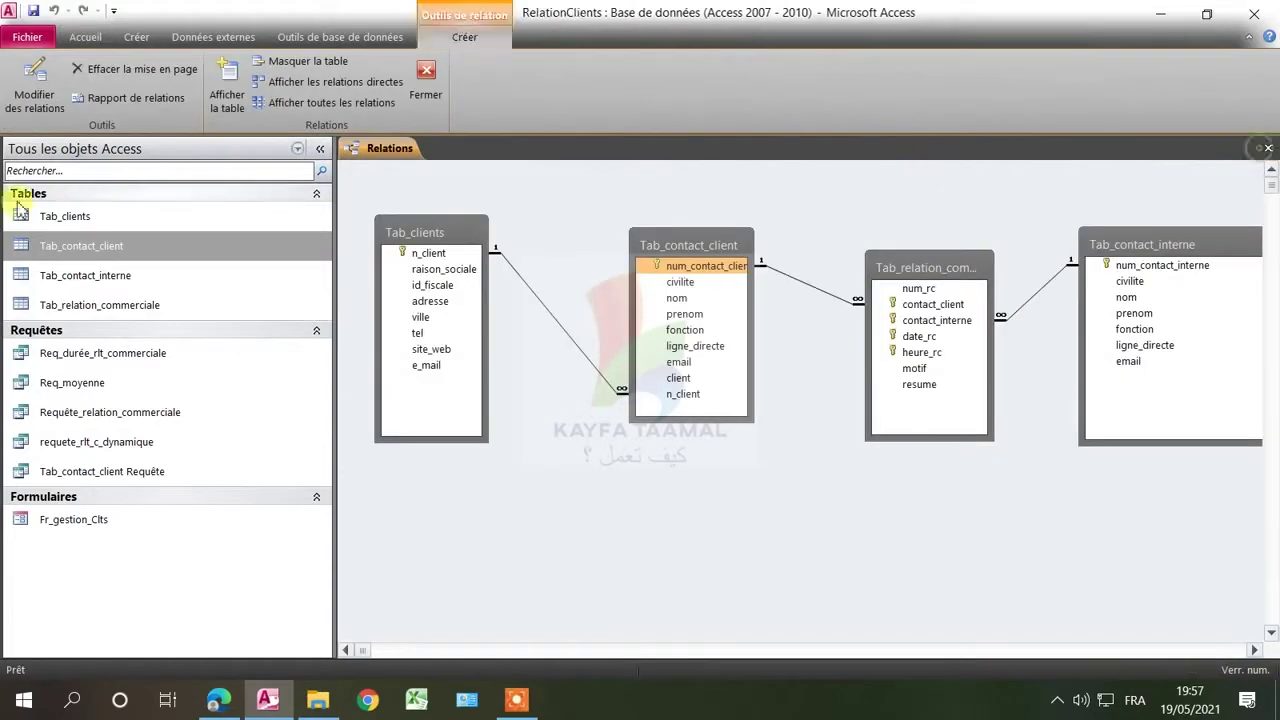
pyautogui.doubleClick(78, 216)
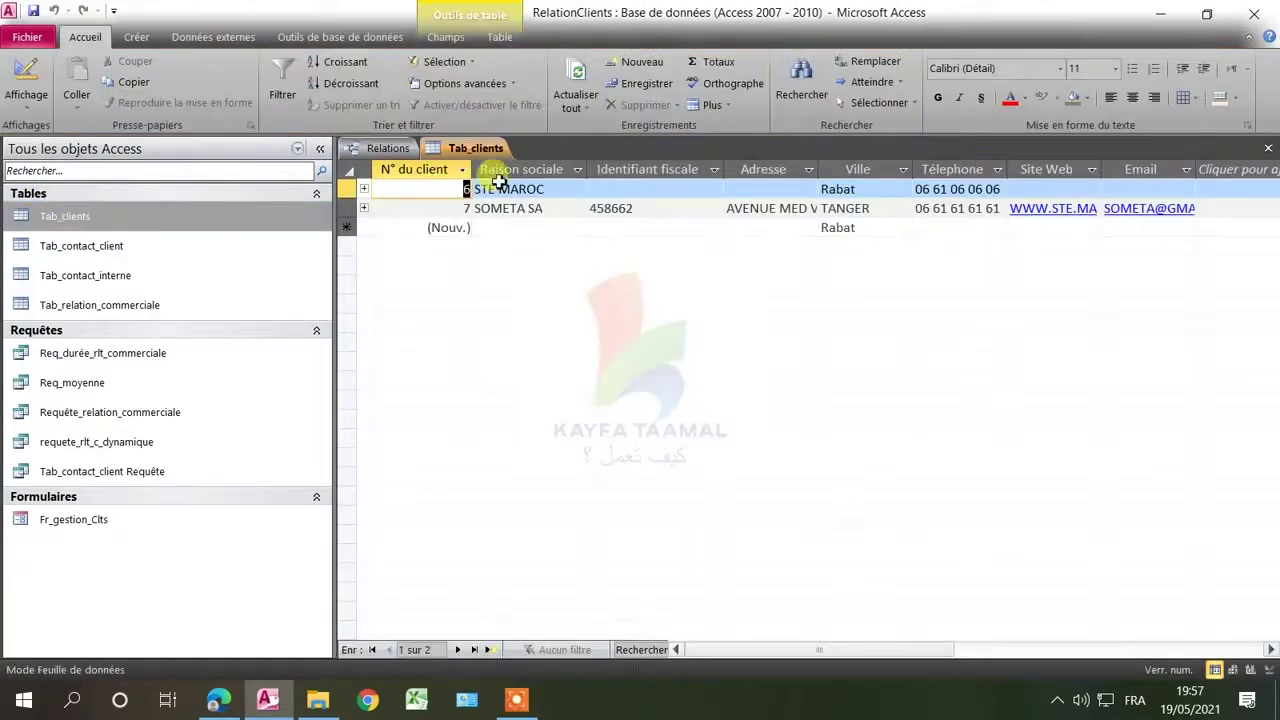
pyautogui.click(364, 191)
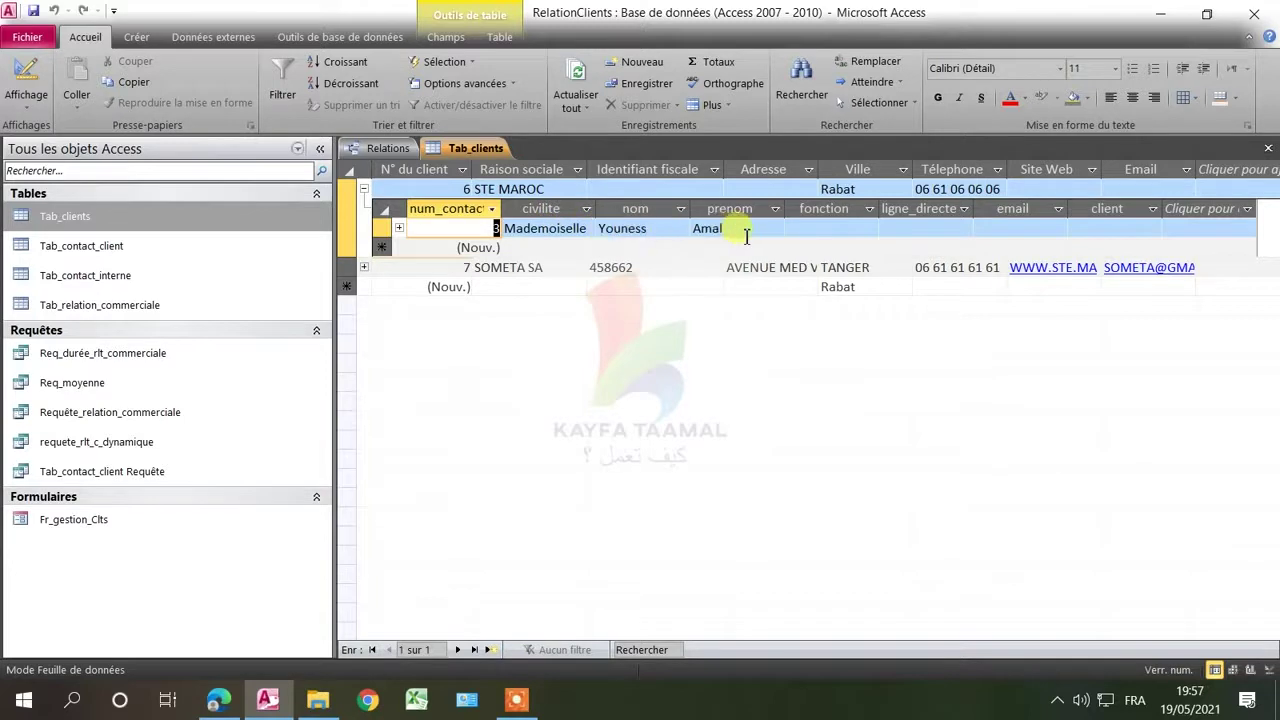
pyautogui.click(365, 190)
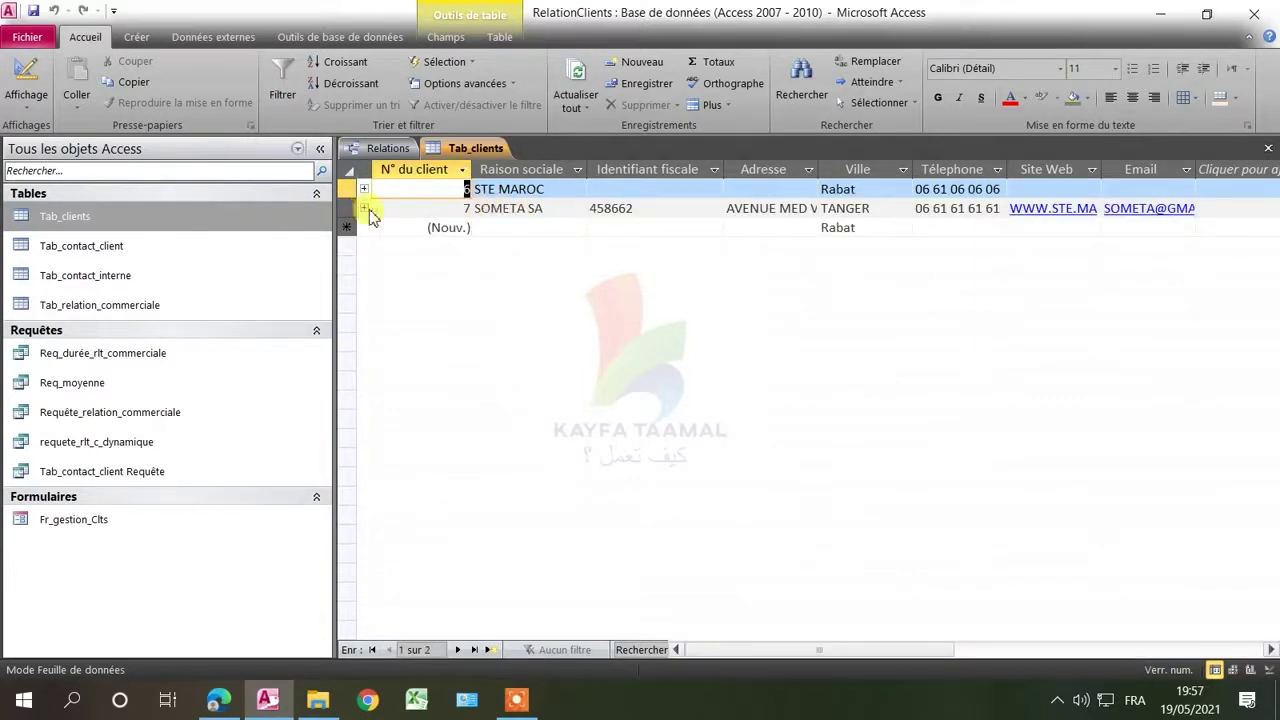
pyautogui.click(365, 209)
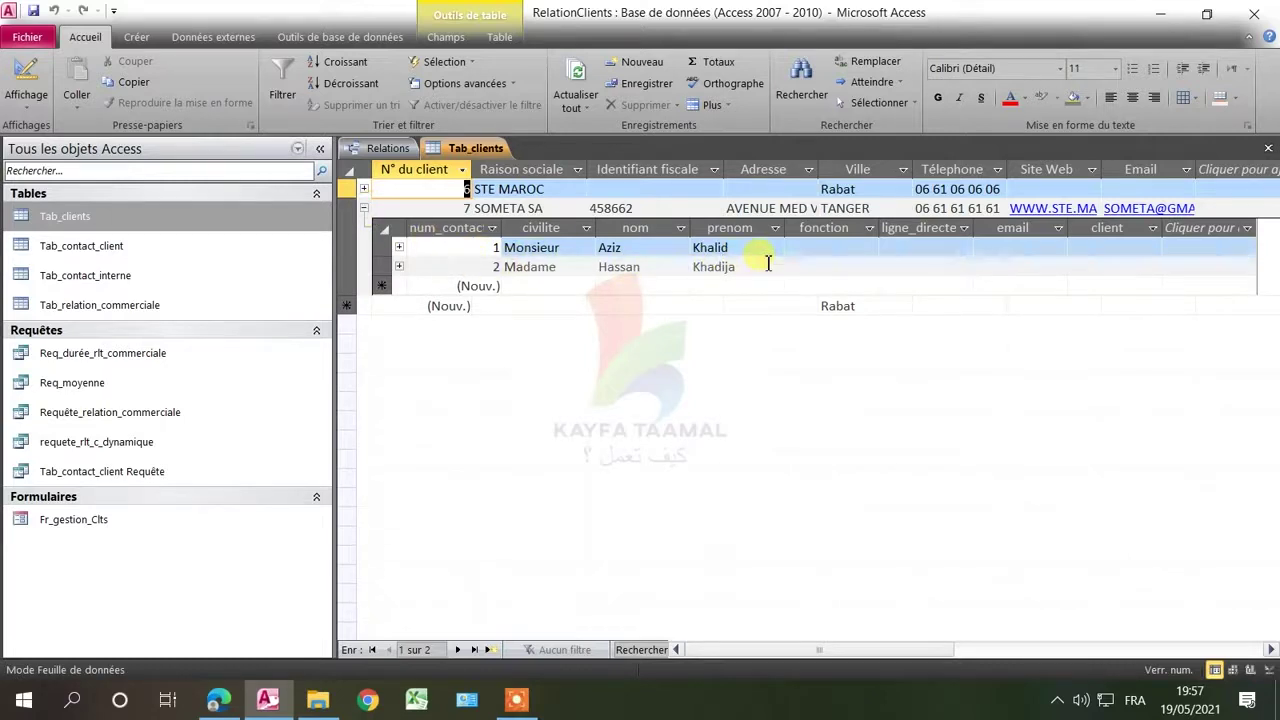
pyautogui.click(365, 210)
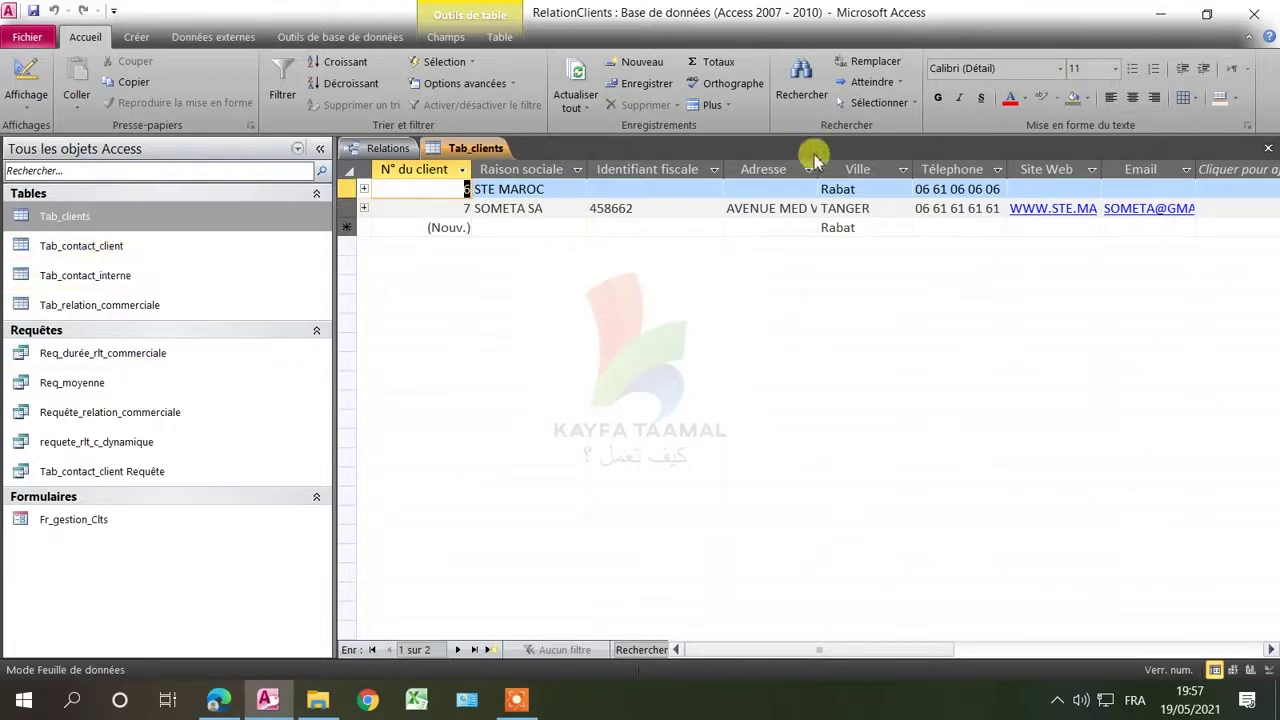
# Save and close the Tab_clients table, then close the Relations window and save its layout changes.
pyautogui.rightClick(464, 150)
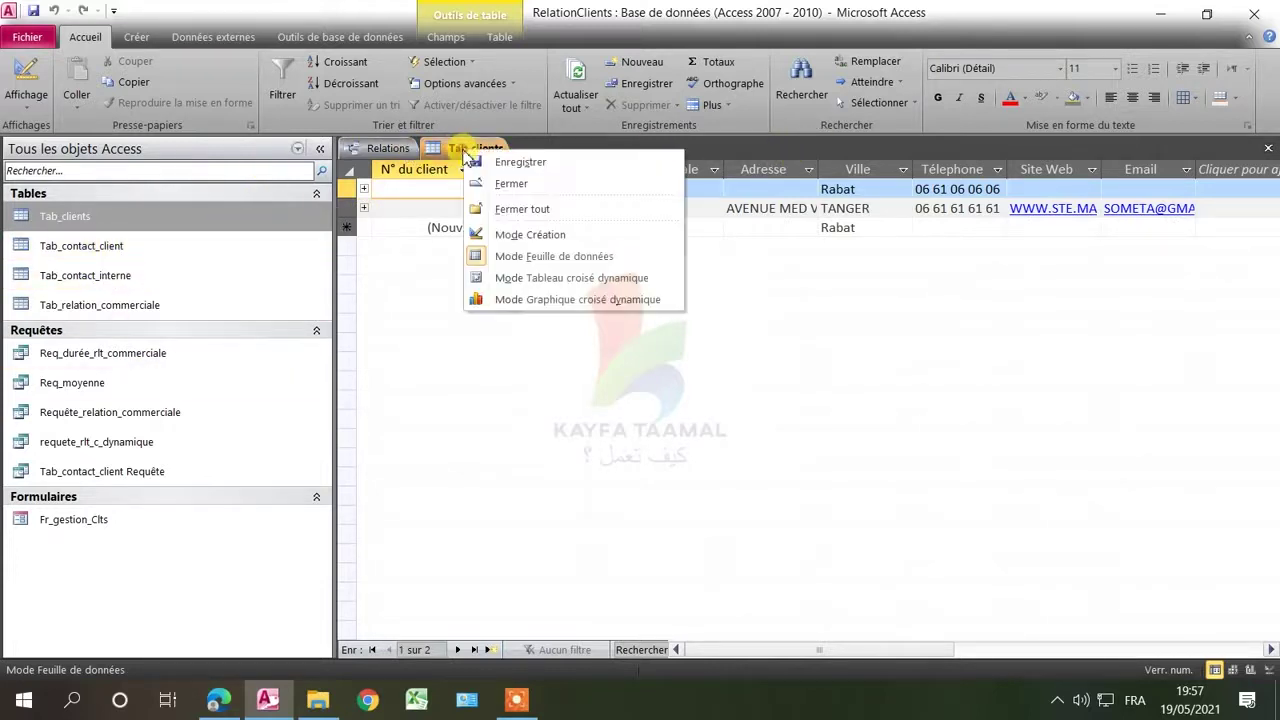
pyautogui.click(525, 164)
pyautogui.rightClick(464, 150)
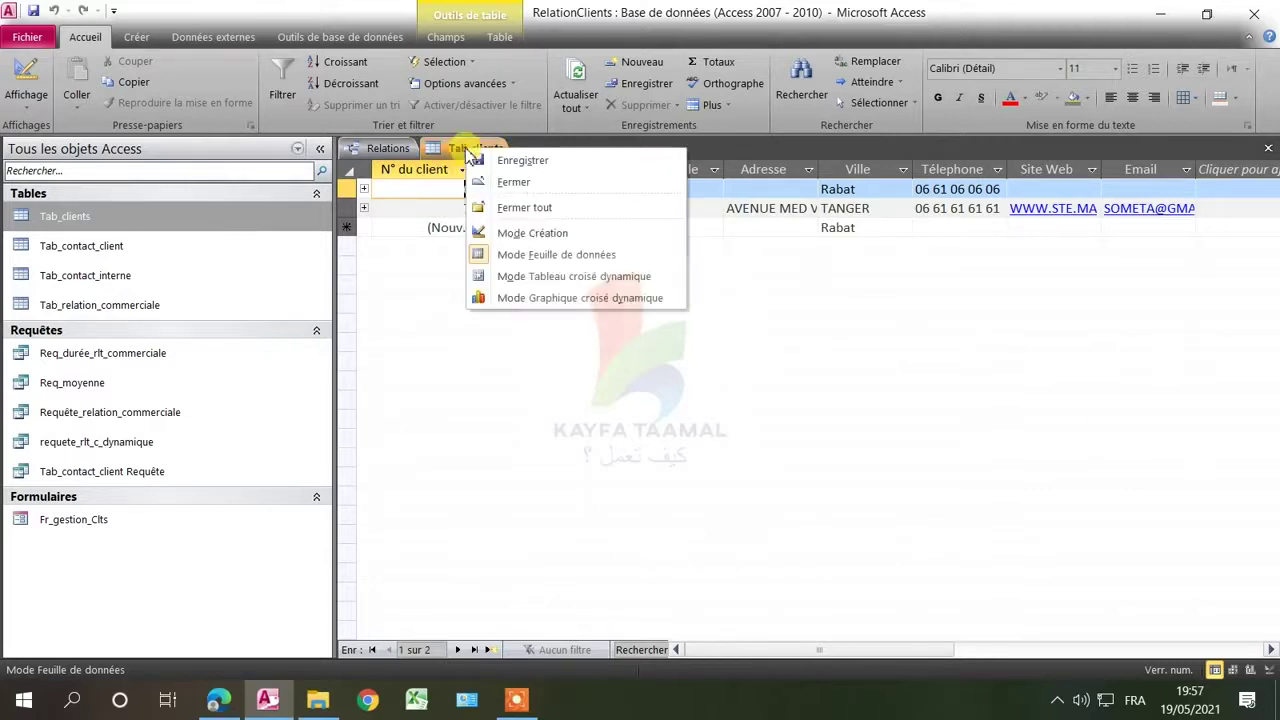
pyautogui.click(511, 183)
pyautogui.rightClick(372, 150)
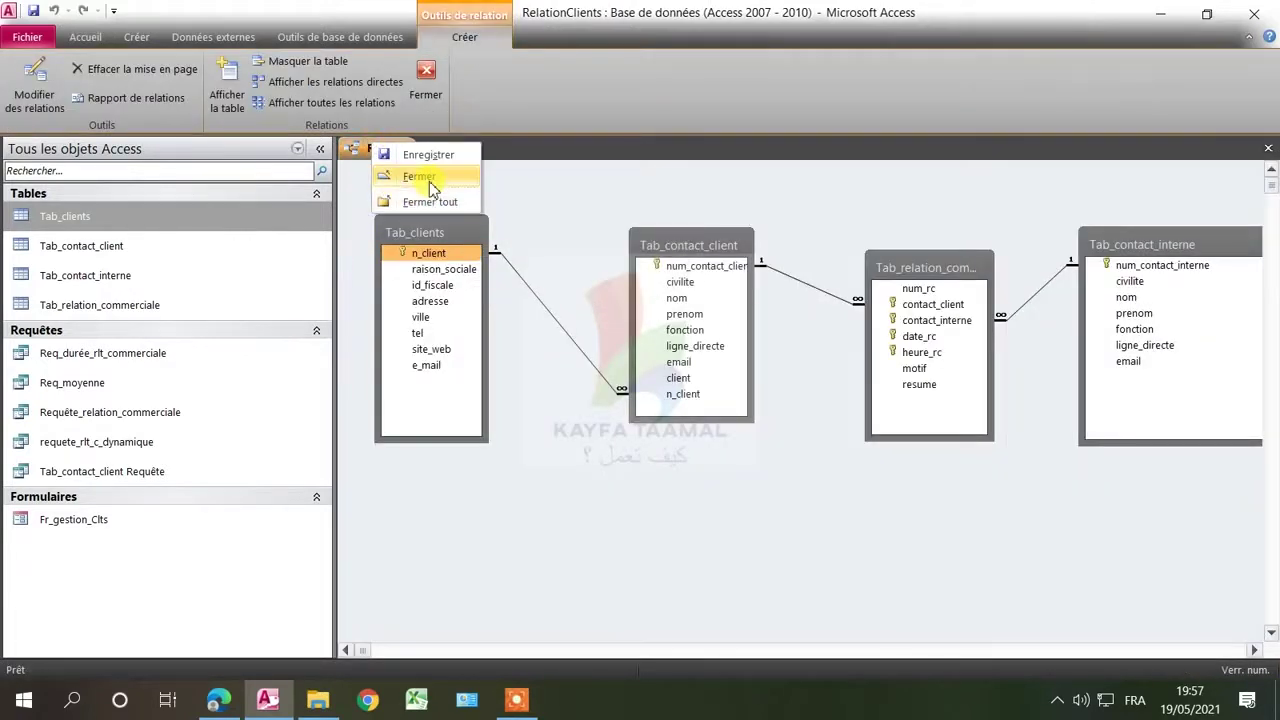
pyautogui.click(425, 177)
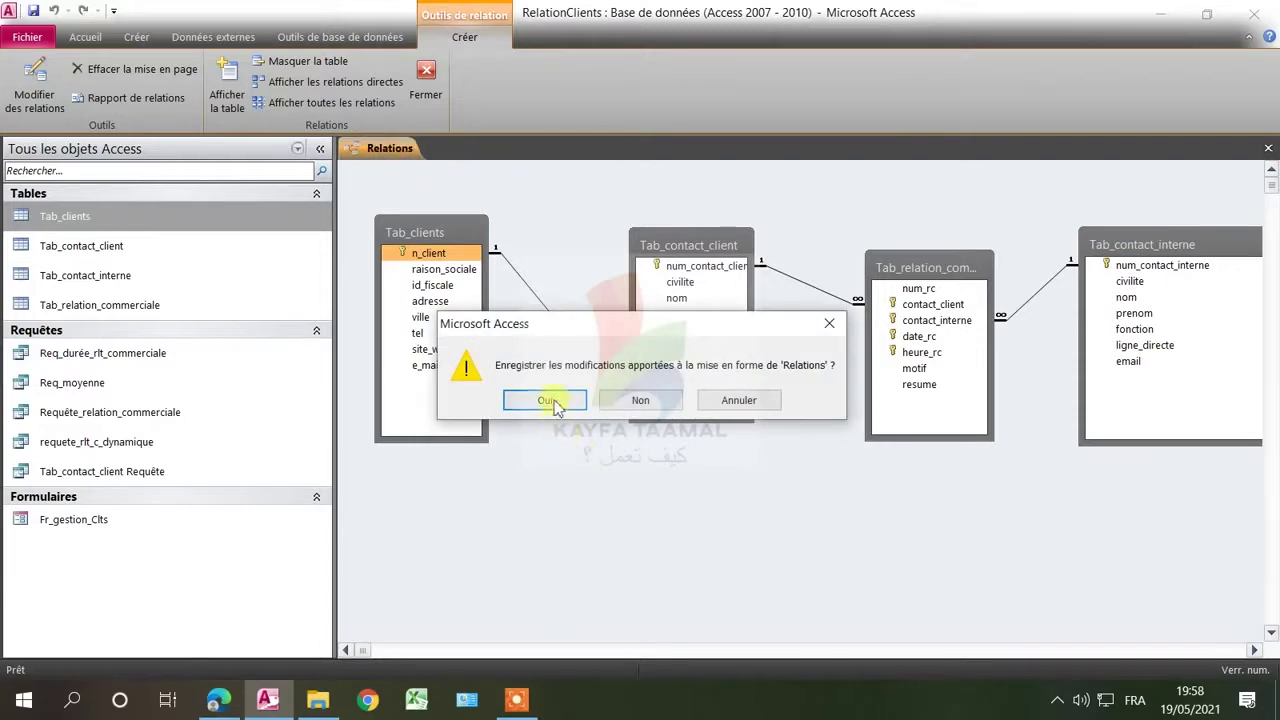
pyautogui.click(545, 400)
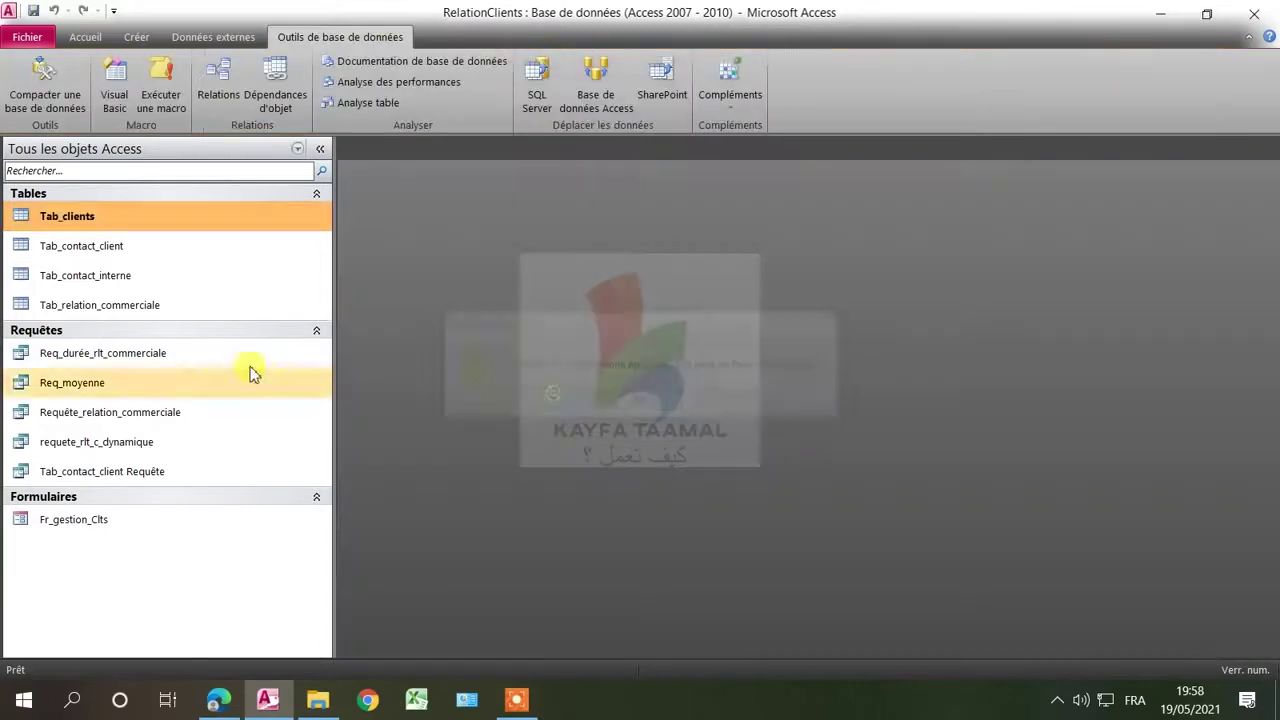
# Open the Fr_gestion_Clts form in design view at the empty area beneath the Email field.
pyautogui.rightClick(105, 522)
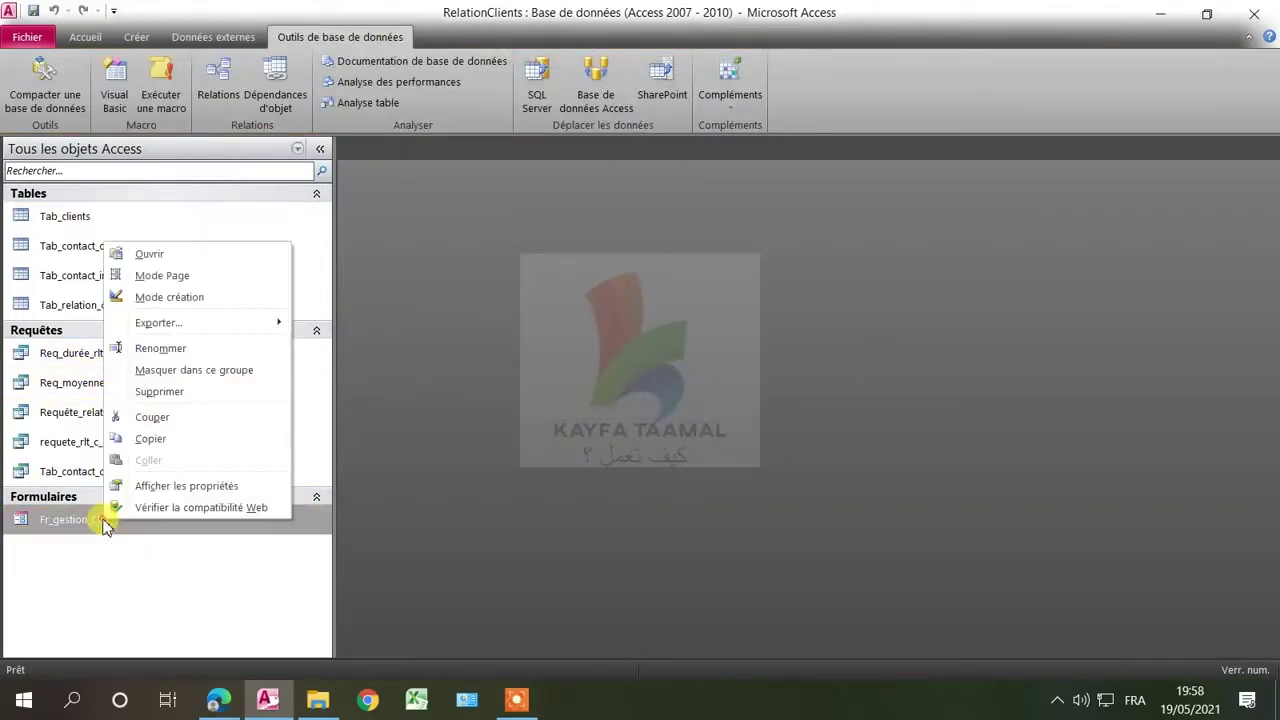
pyautogui.click(170, 296)
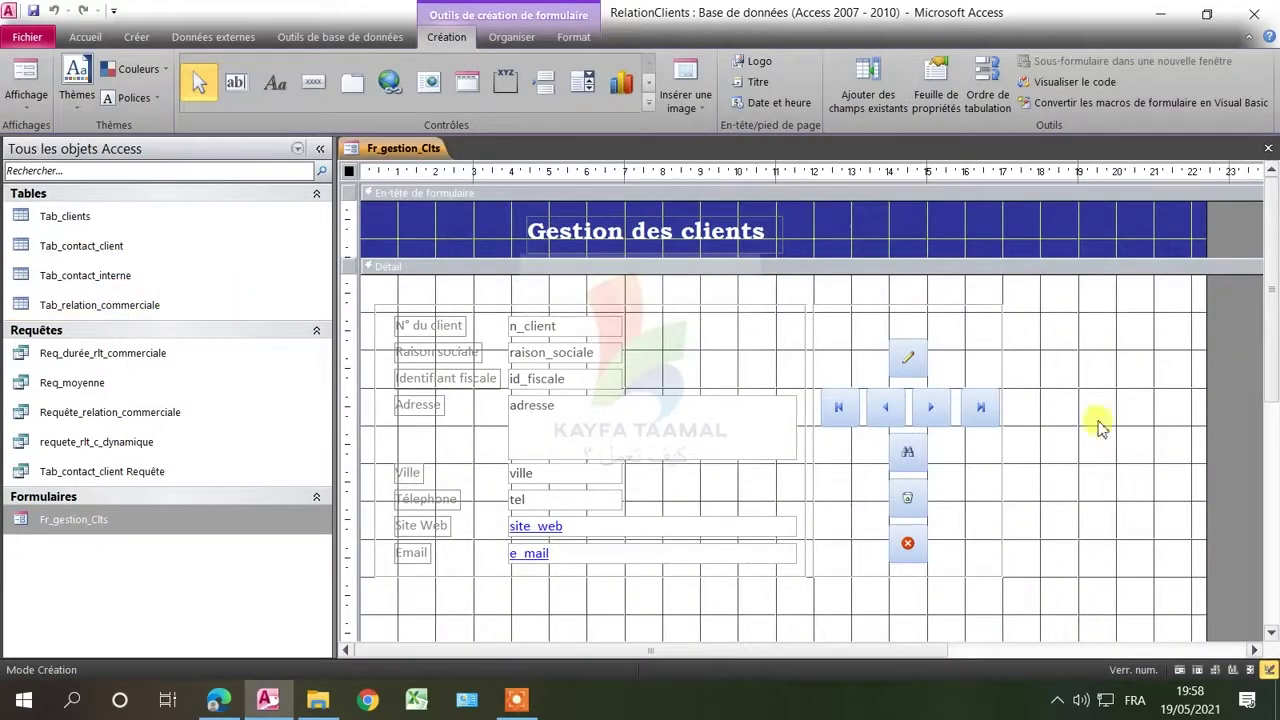
pyautogui.scroll(-6, 1097, 423)
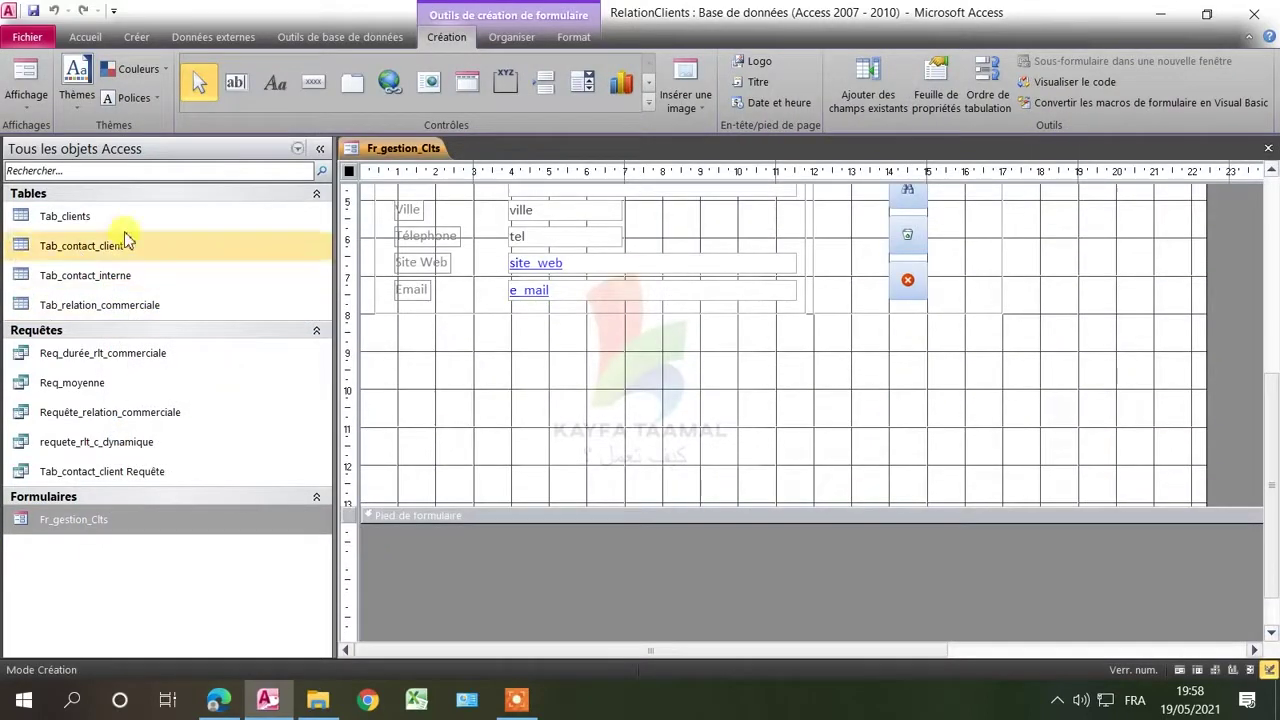
pyautogui.click(648, 104)
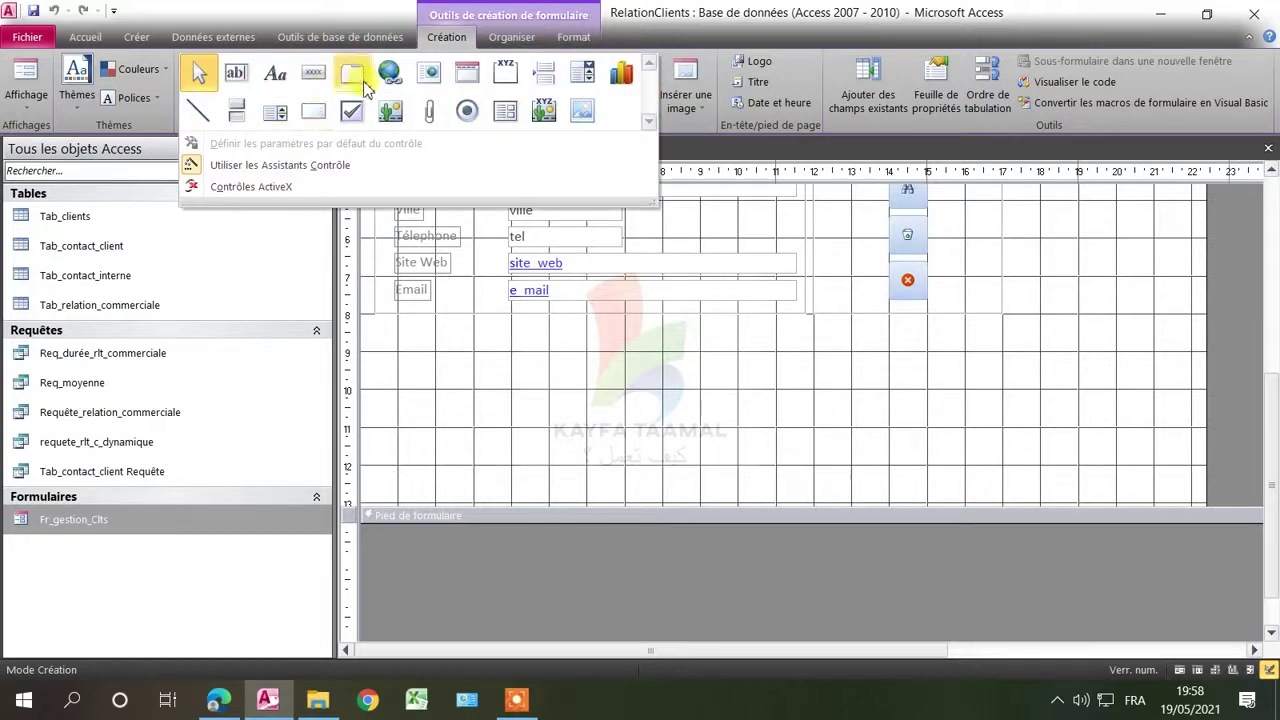
pyautogui.click(277, 117)
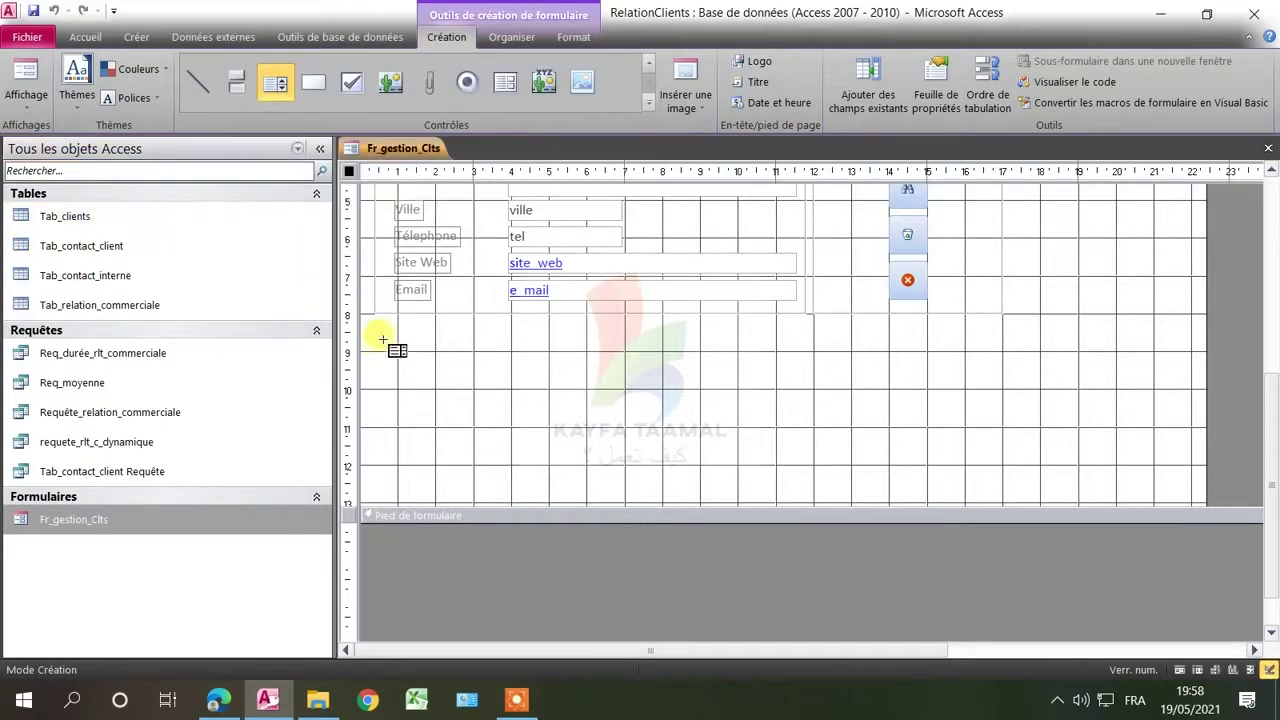
pyautogui.moveTo(386, 336); pyautogui.dragTo(1047, 470)
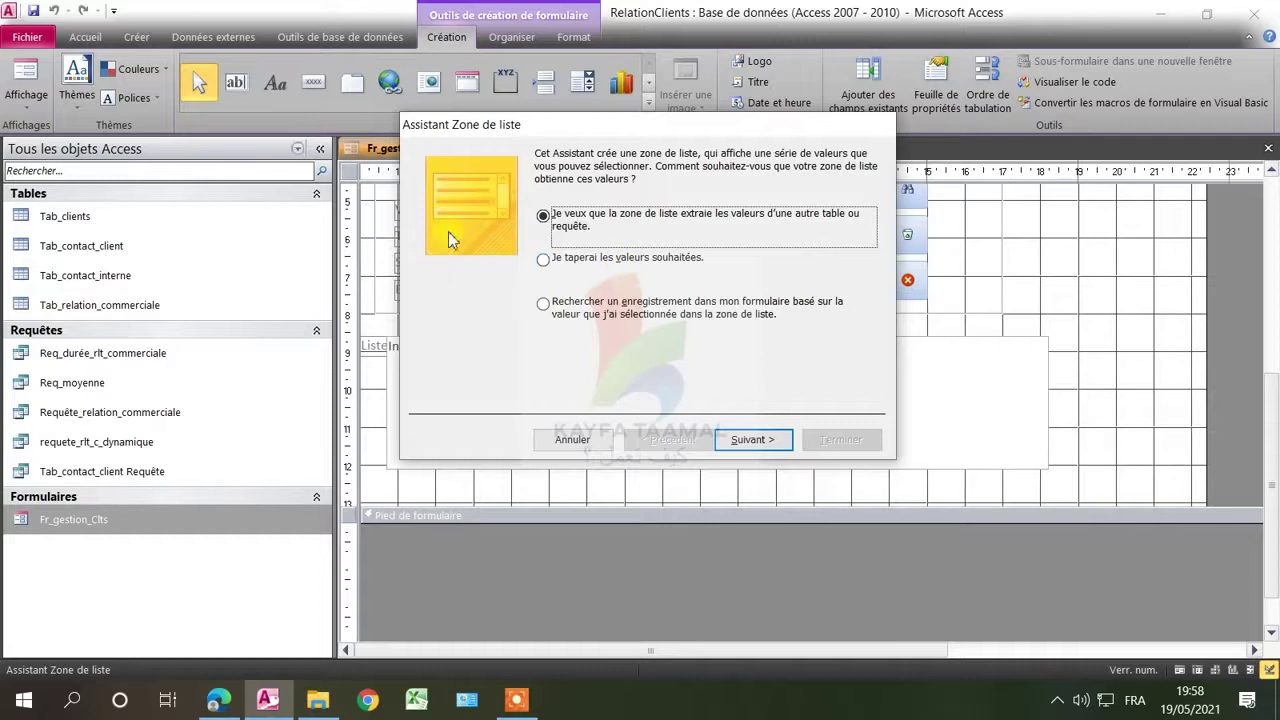
pyautogui.click(572, 439)
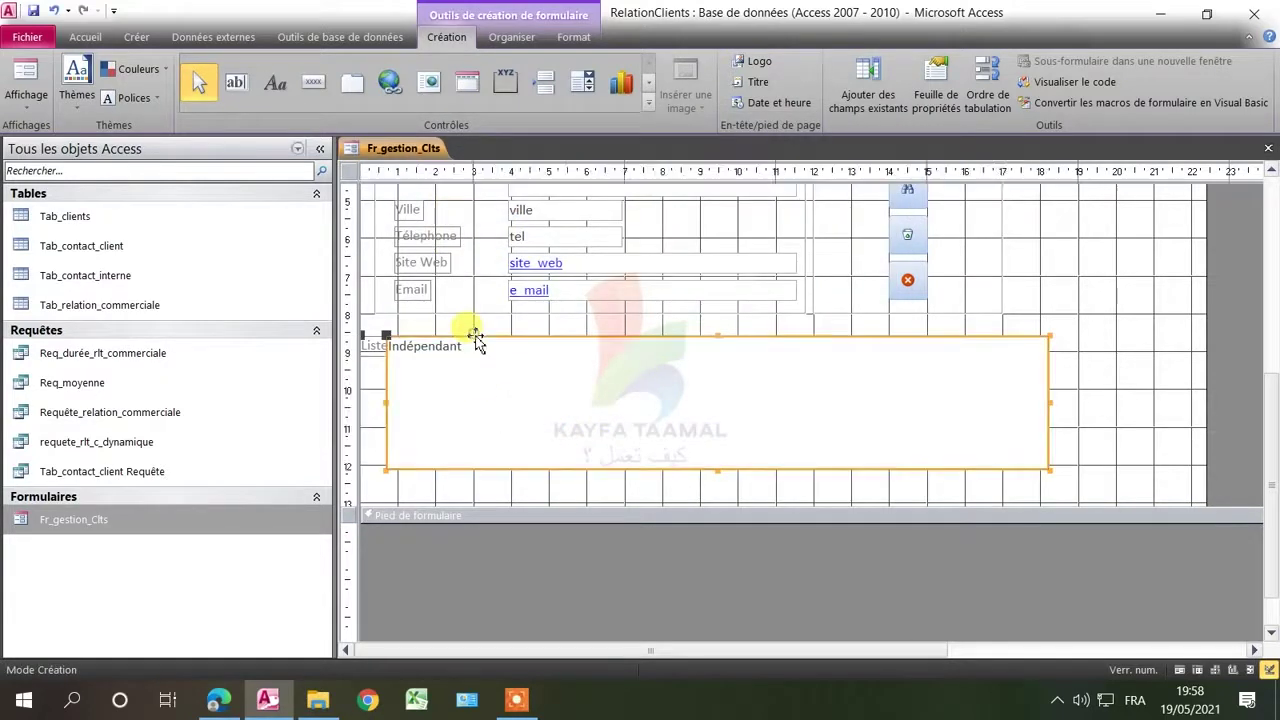
pyautogui.press('Delete')
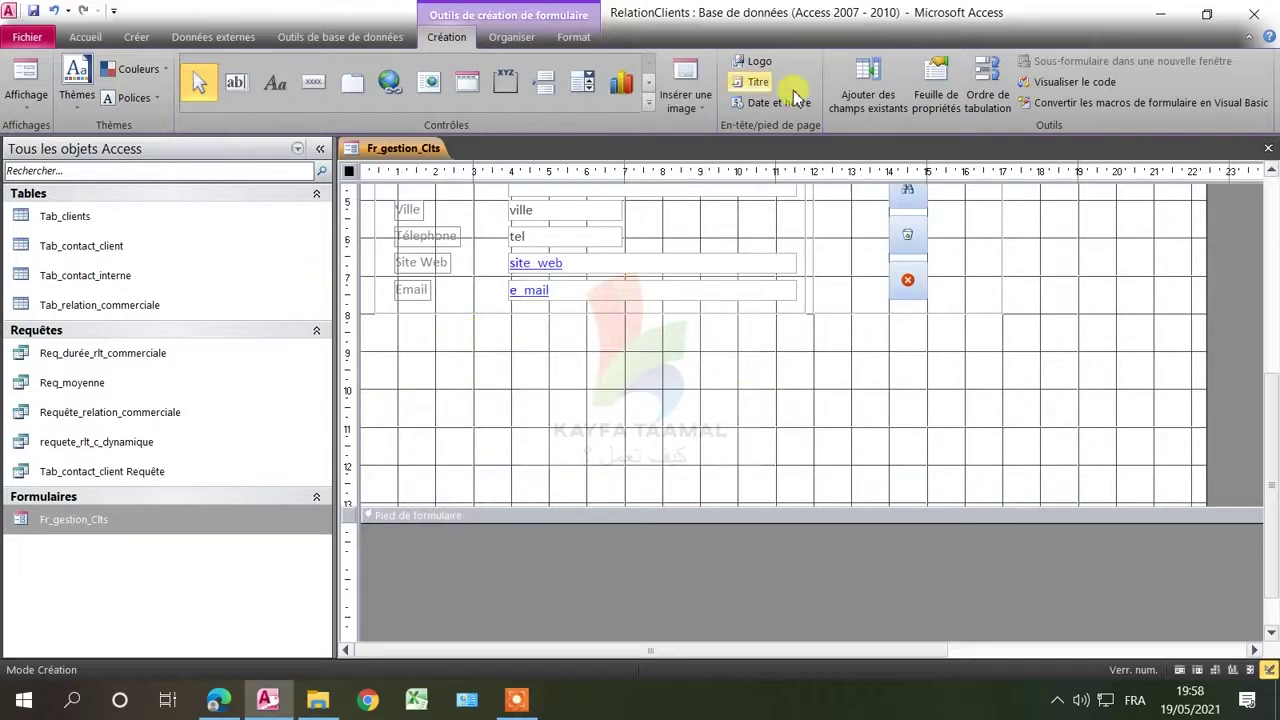
# Turn off the control wizards and draw a list box about 18.2 cm wide and 3.6 cm high below the Email field.
pyautogui.click(650, 103)
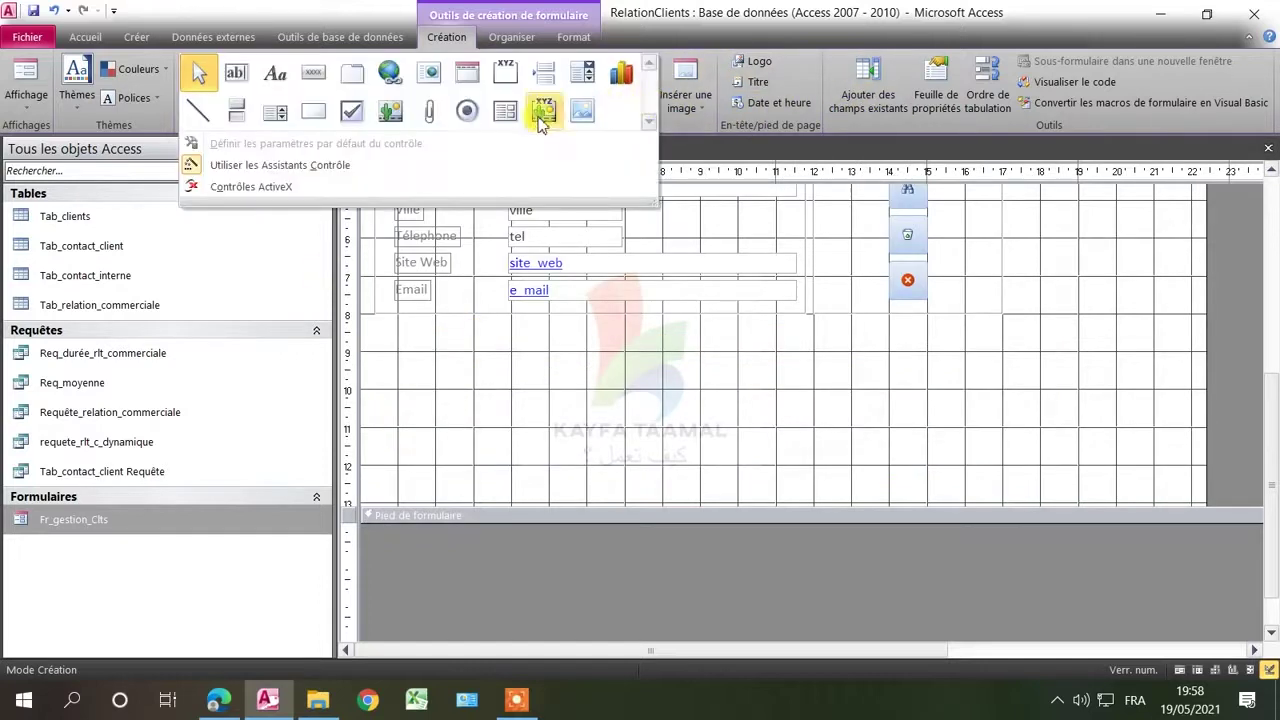
pyautogui.click(322, 167)
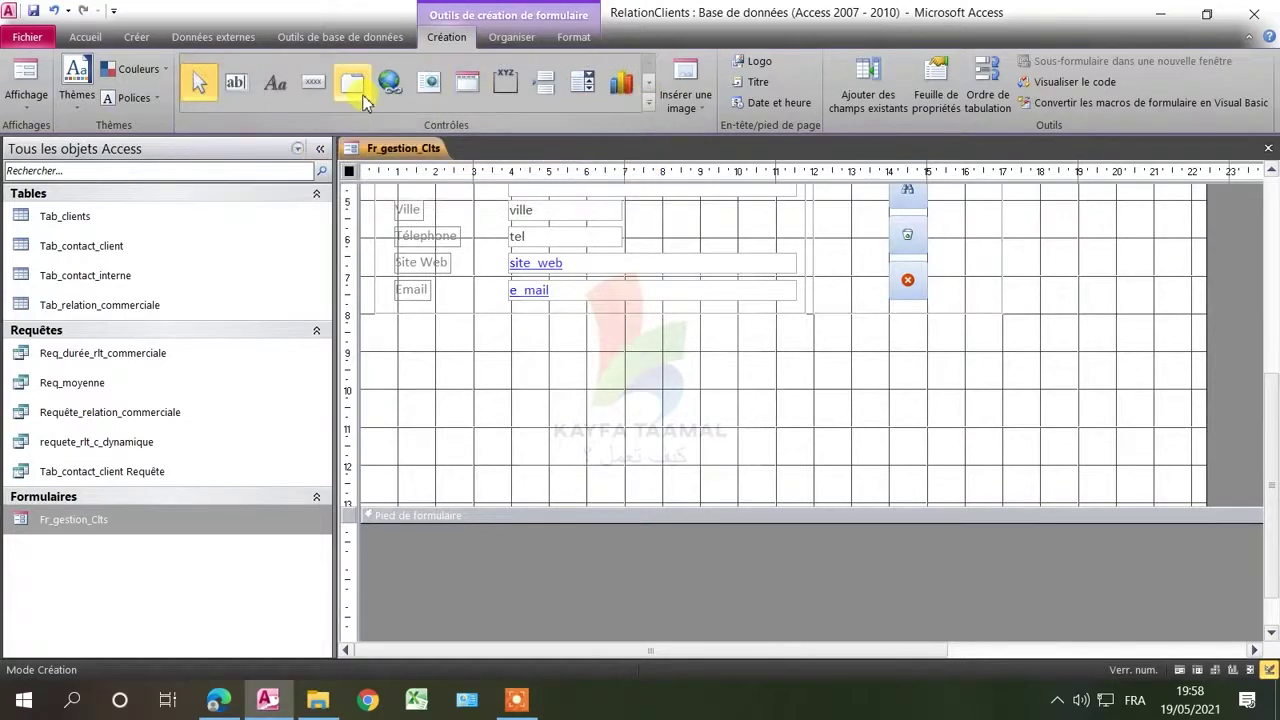
pyautogui.click(650, 102)
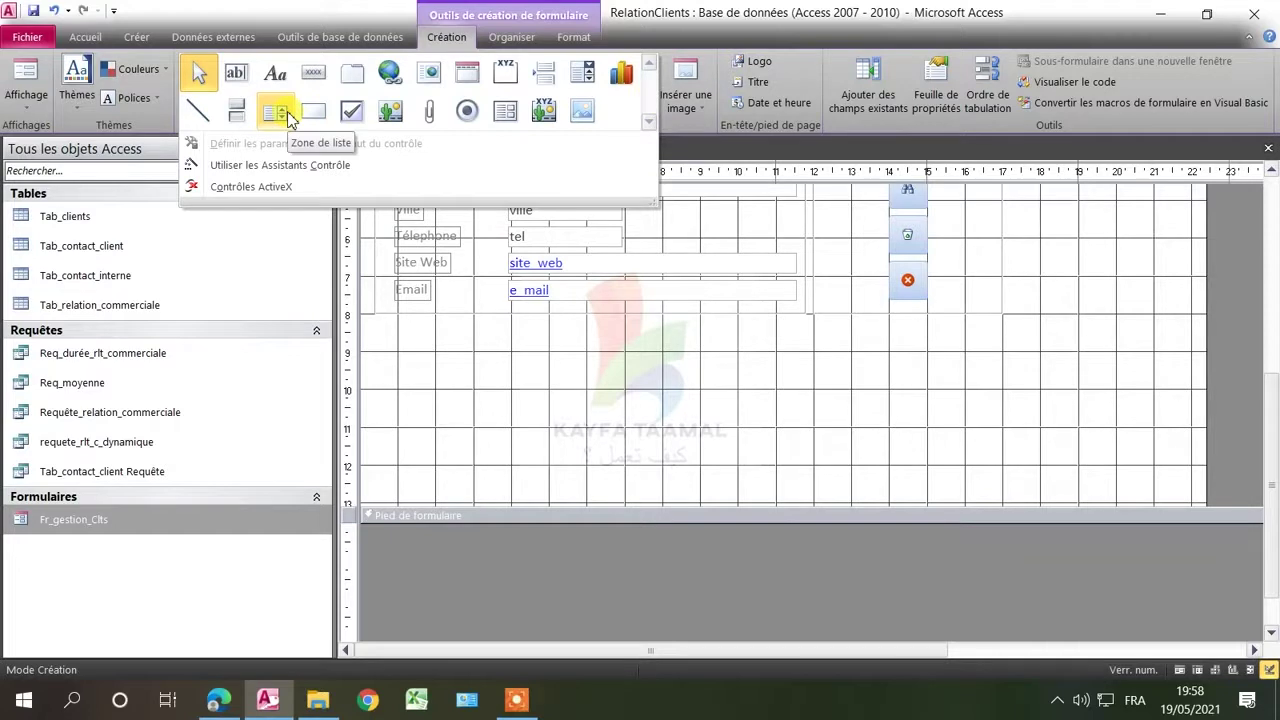
pyautogui.click(286, 114)
pyautogui.moveTo(385, 329)
pyautogui.mouseDown()
pyautogui.moveTo(415, 410)
pyautogui.moveTo(1074, 467)
pyautogui.mouseUp()
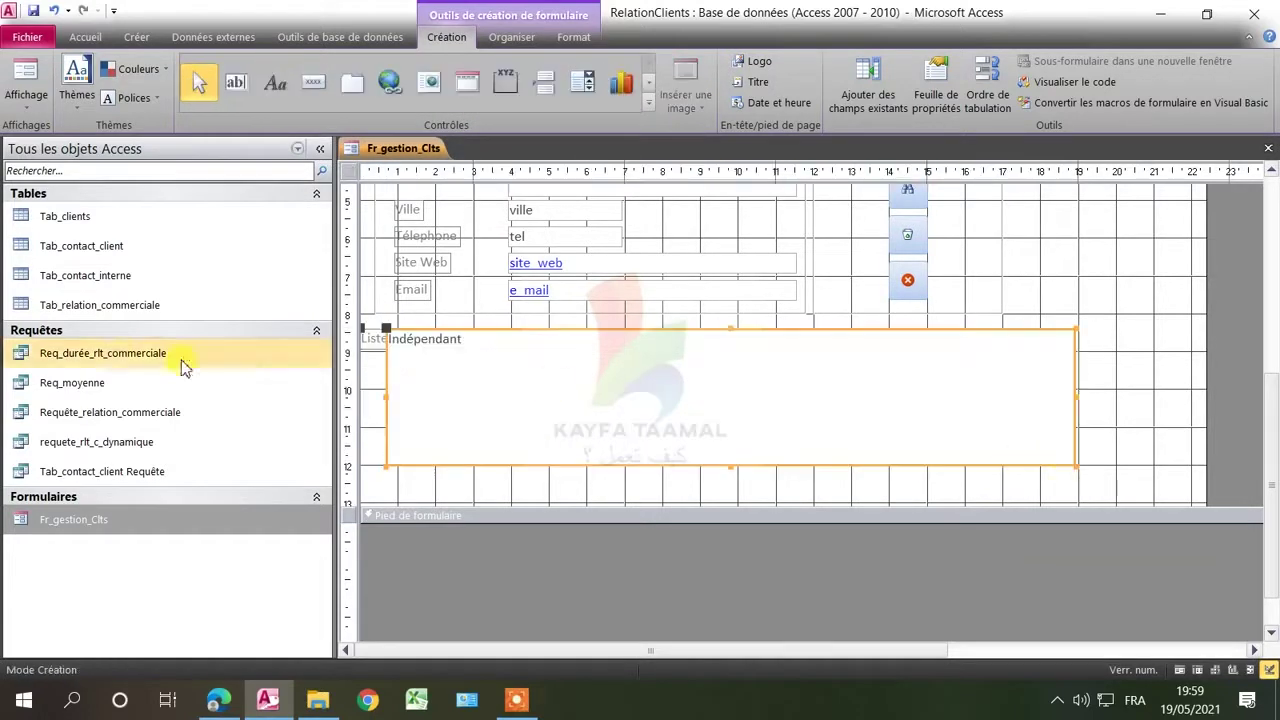
# Place the list box's label just above the box and change its text to "La liste des contacts clients:".
pyautogui.click(368, 340)
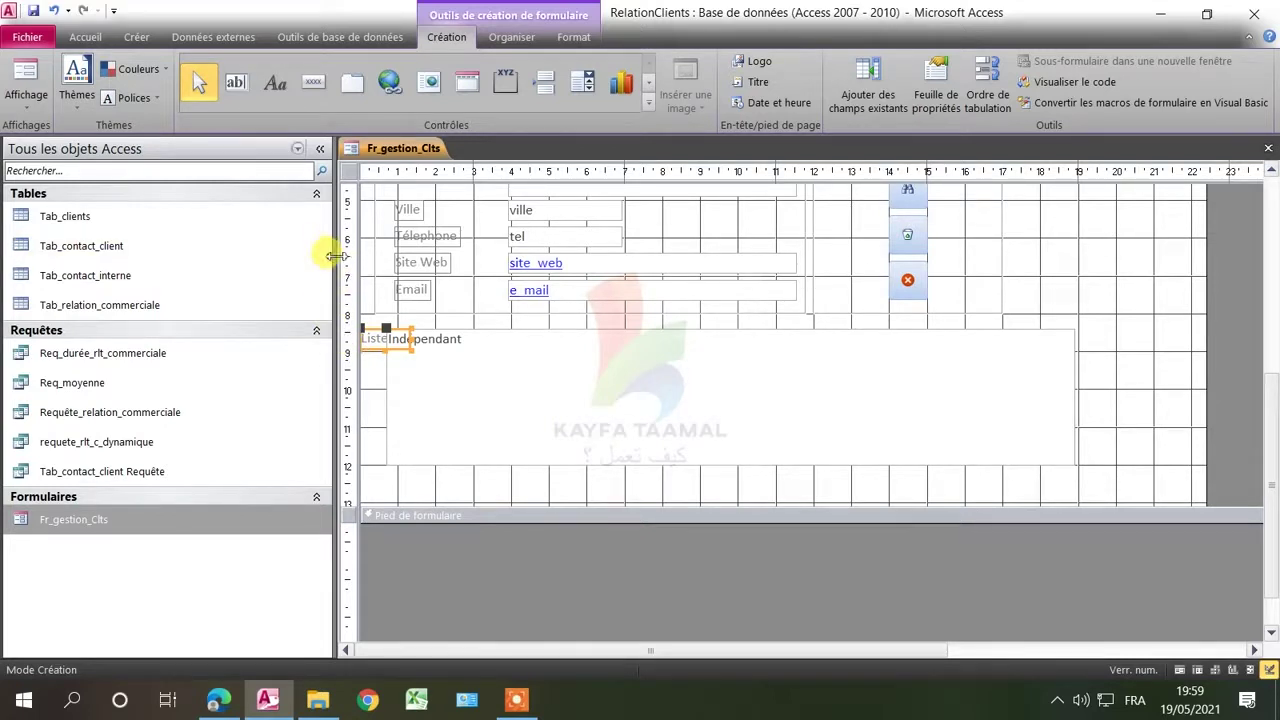
pyautogui.moveTo(333, 256); pyautogui.dragTo(210, 256)
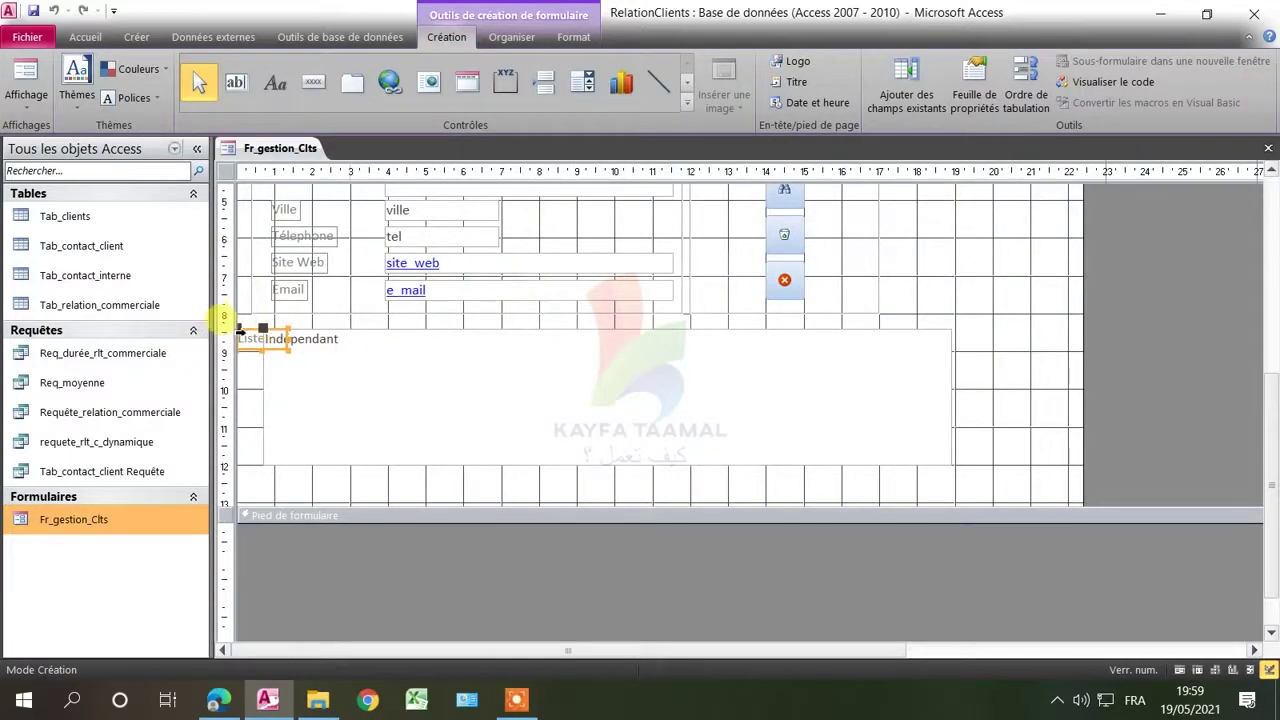
pyautogui.moveTo(240, 330); pyautogui.dragTo(250, 297)
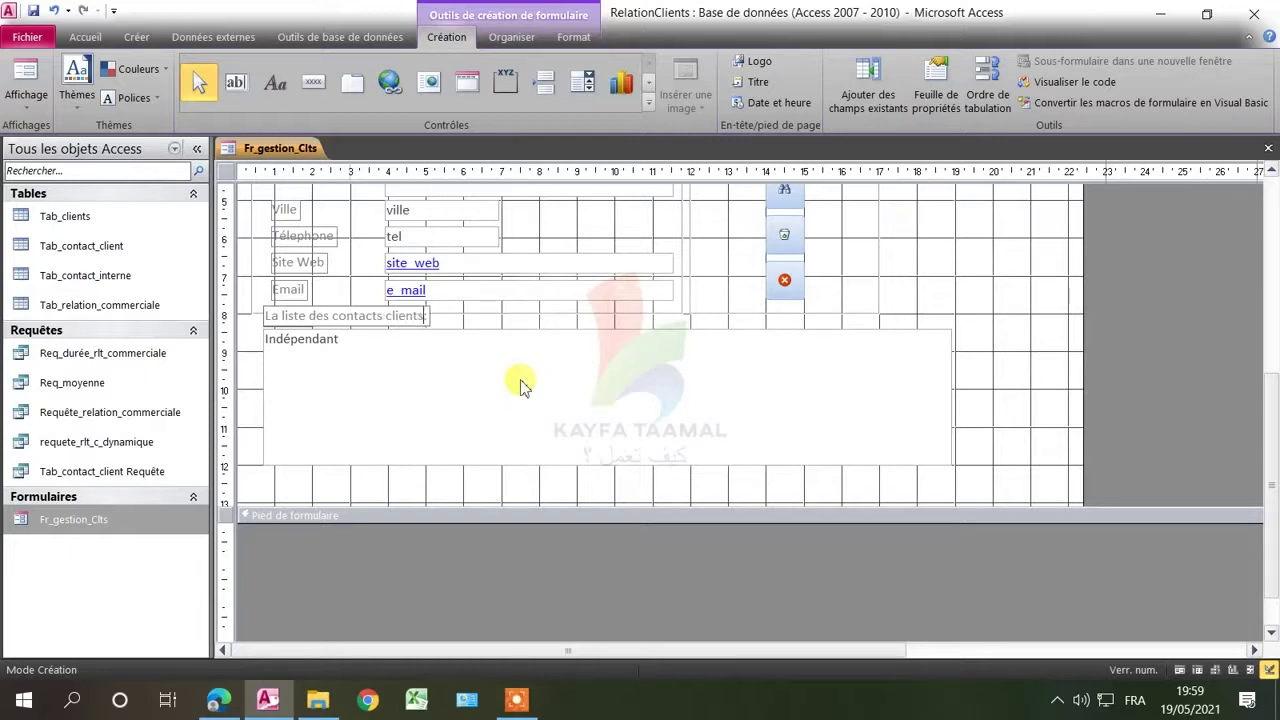
pyautogui.click(455, 318)
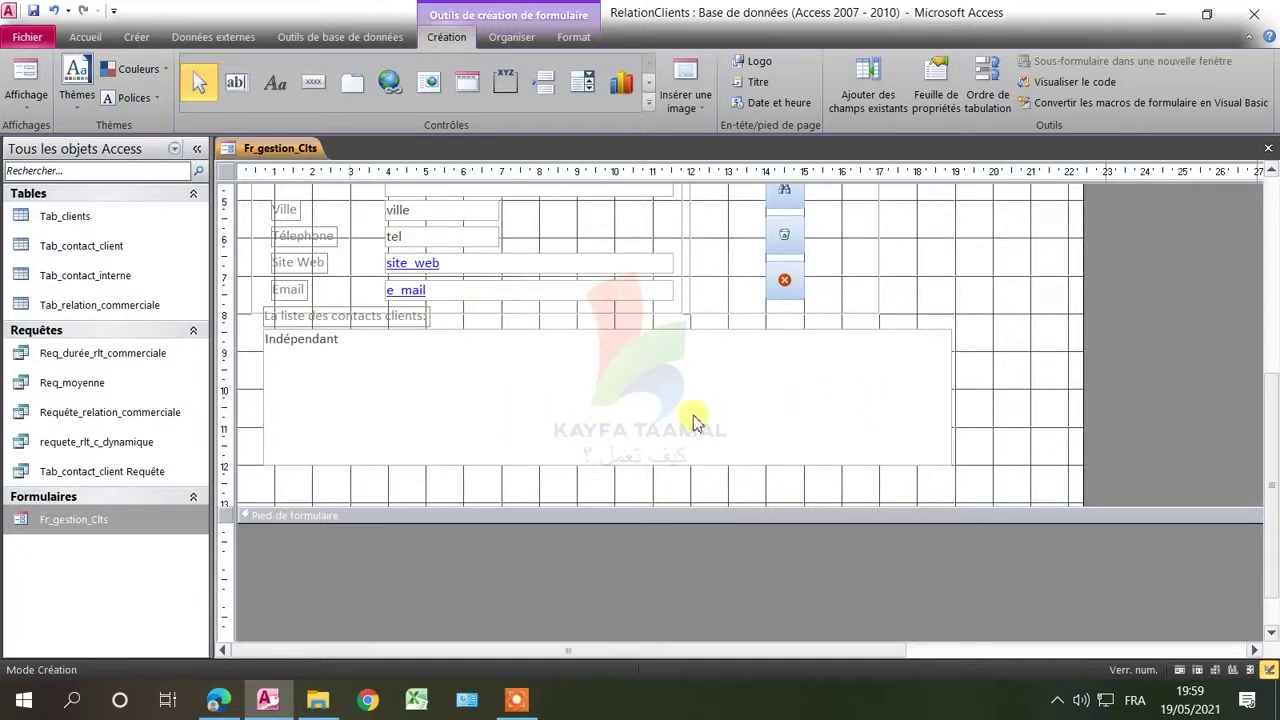
# Set the list box's Contenu property to the Tab_contact_client table.
pyautogui.click(586, 405)
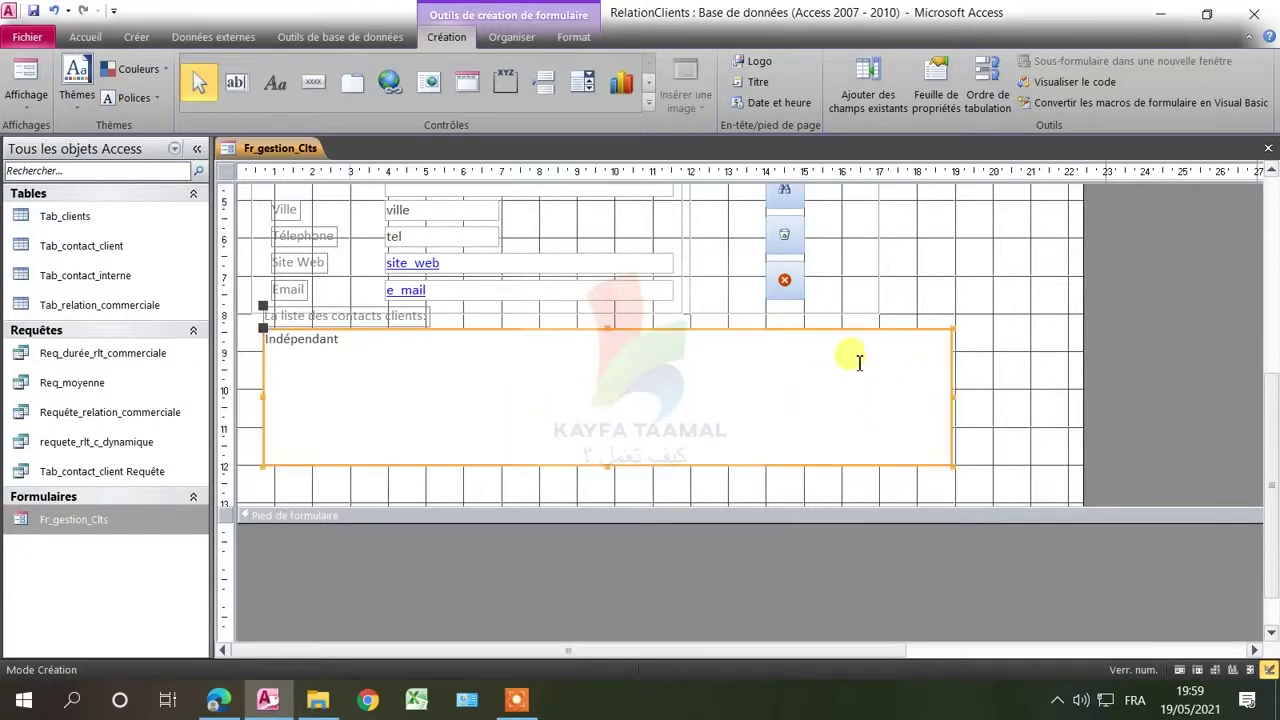
pyautogui.rightClick(858, 362)
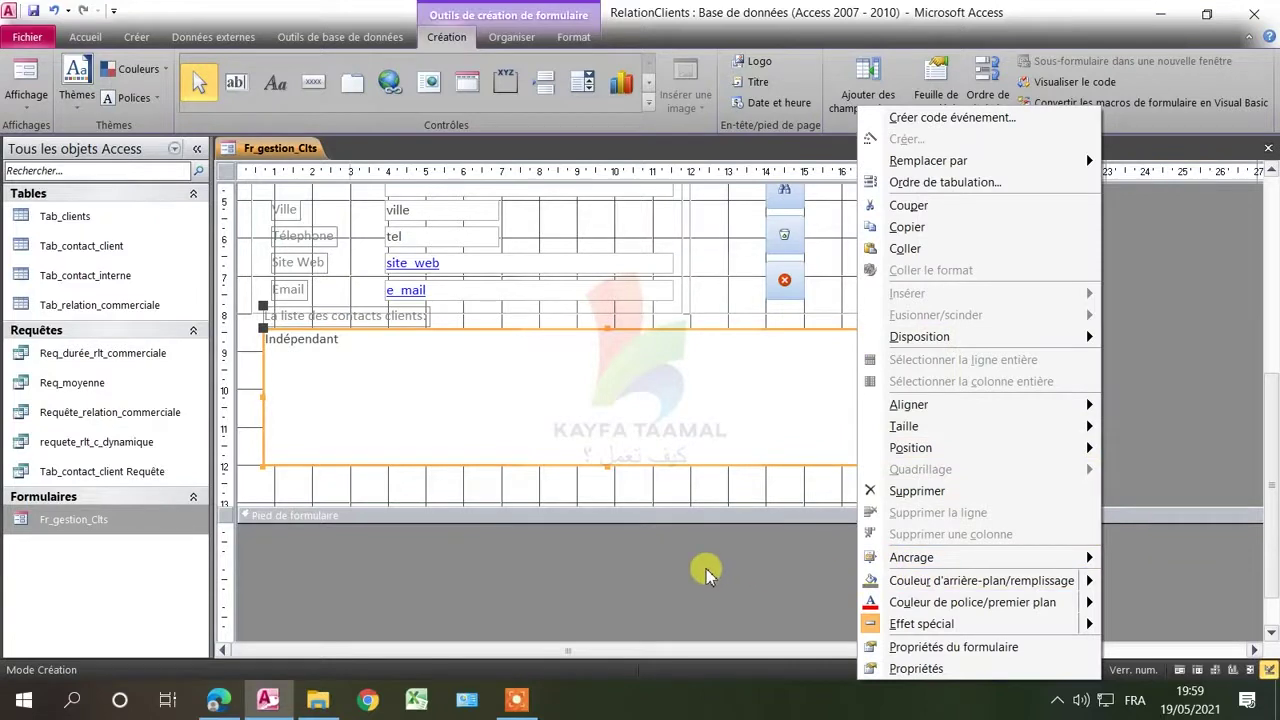
pyautogui.click(912, 668)
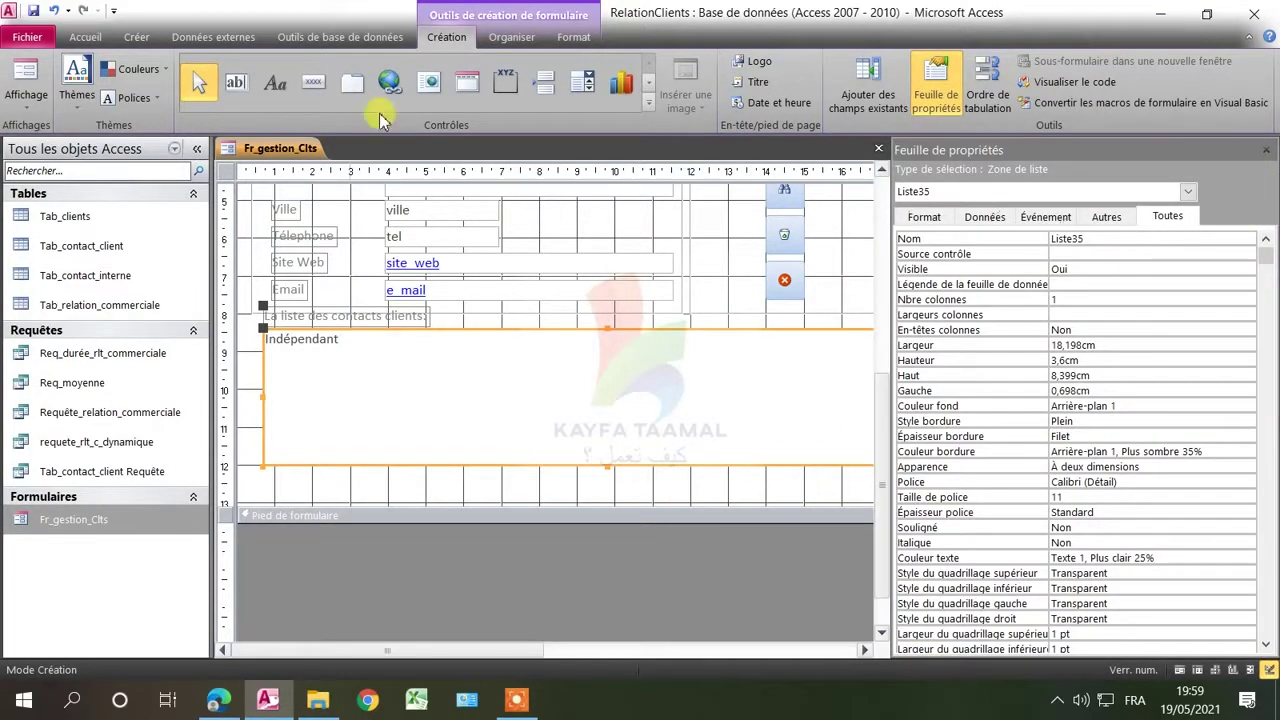
pyautogui.click(986, 218)
pyautogui.click(1166, 253)
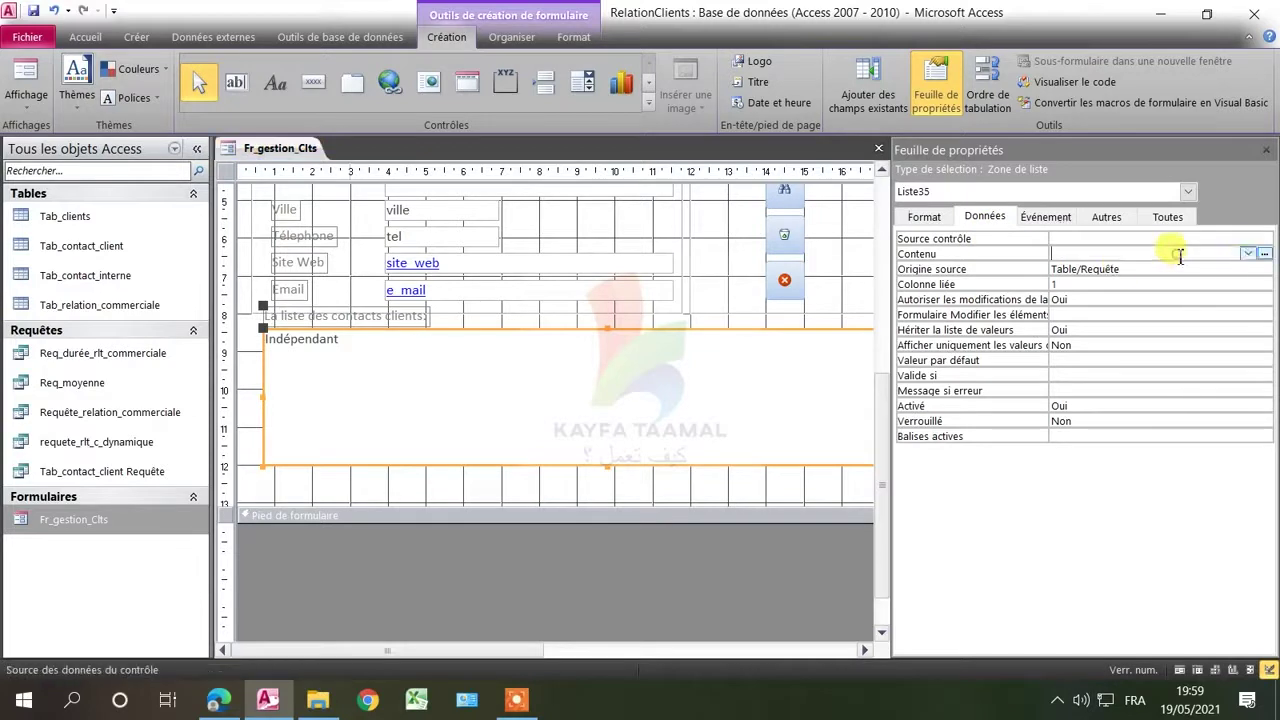
pyautogui.click(1248, 254)
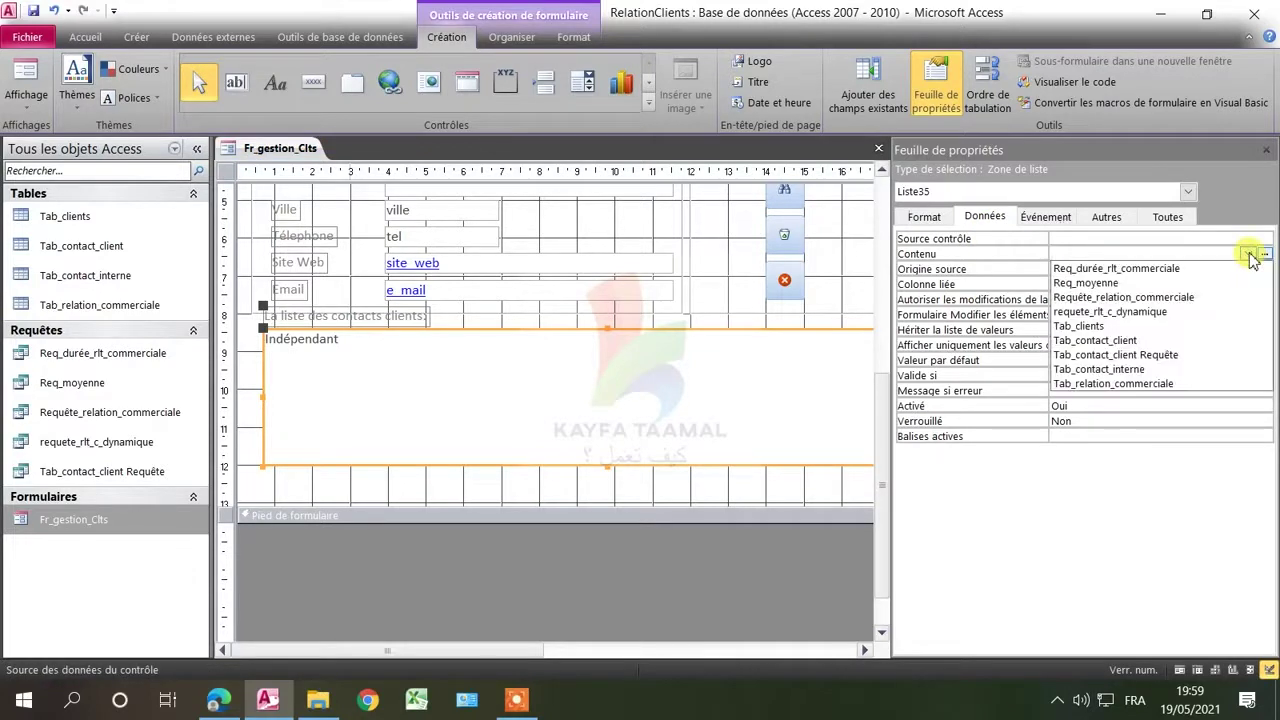
pyautogui.click(1148, 341)
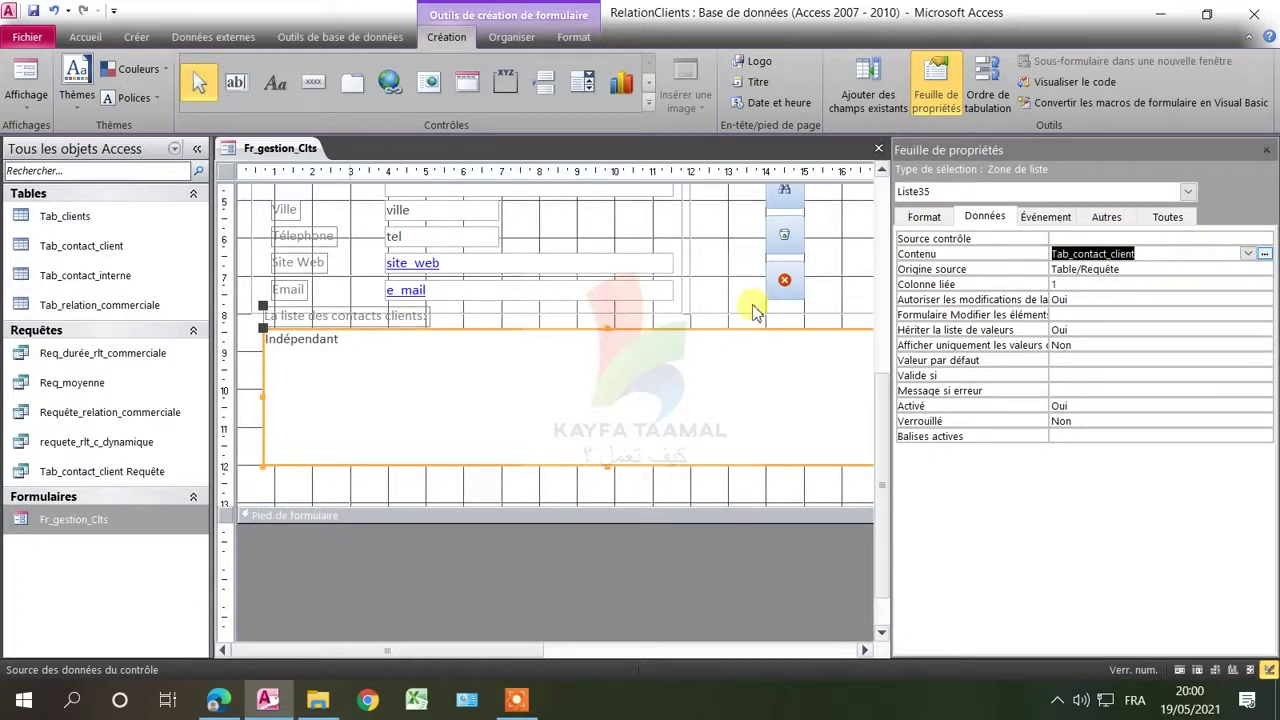
# Start a query based on Tab_contact_client from the list box's Contenu property.
pyautogui.click(1222, 258)
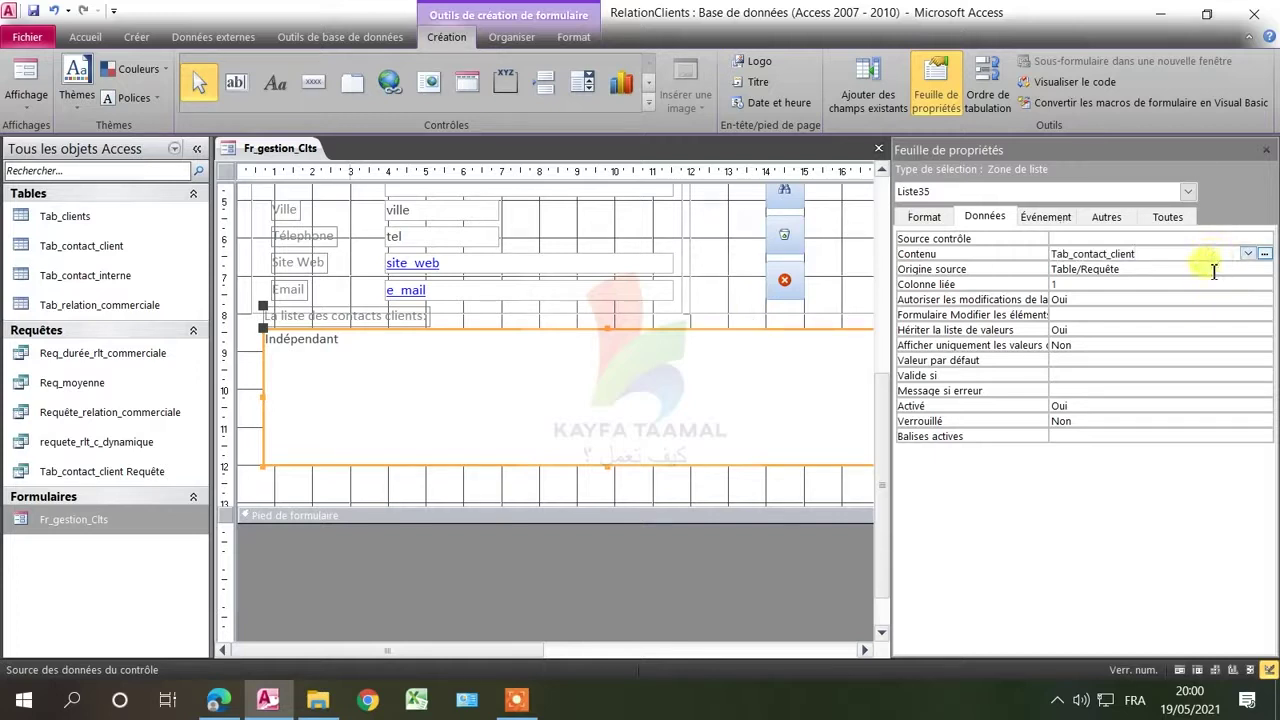
pyautogui.click(1265, 255)
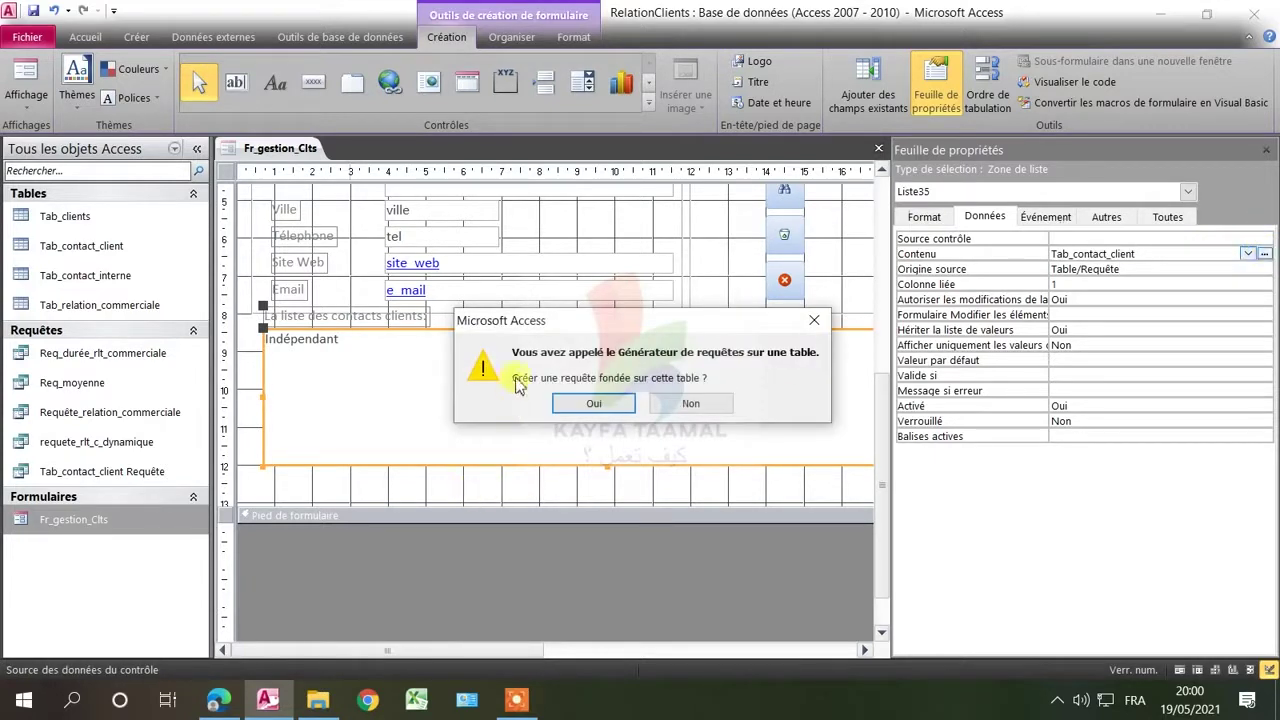
pyautogui.click(596, 405)
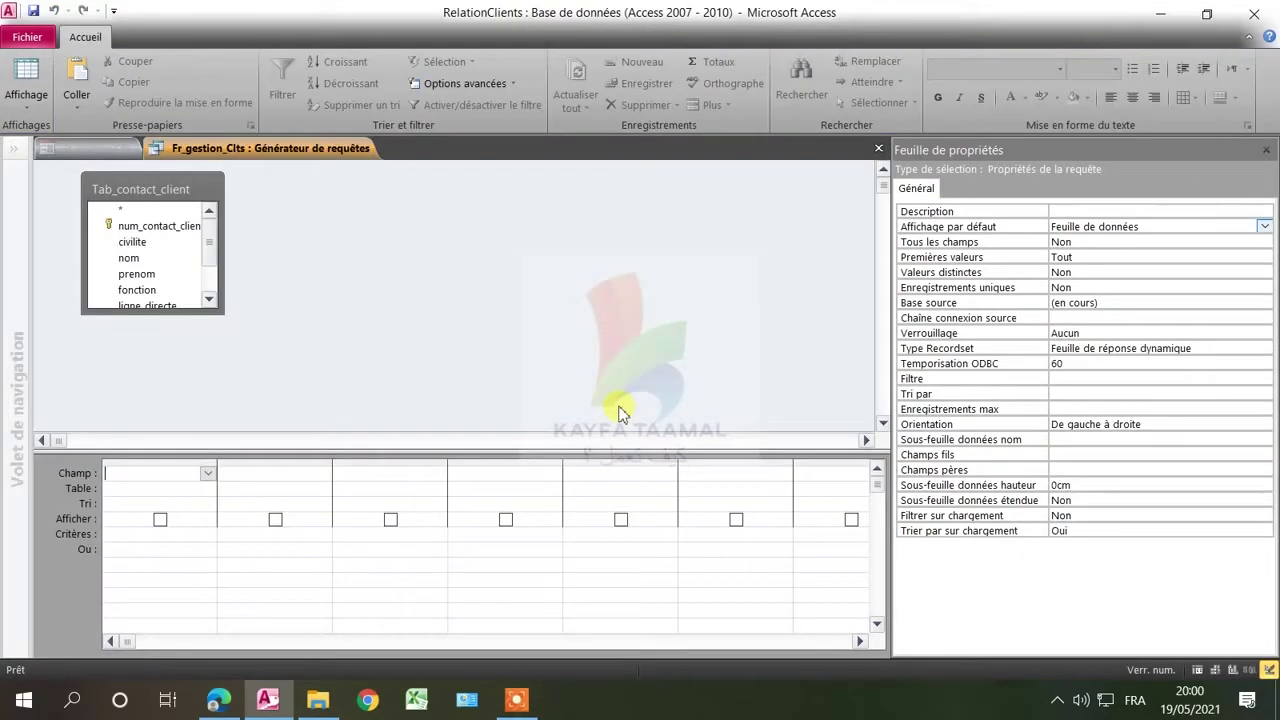
# Add the nom, prenom, fonction and n_client fields of Tab_contact_client to the list box's query.
pyautogui.click(121, 260)
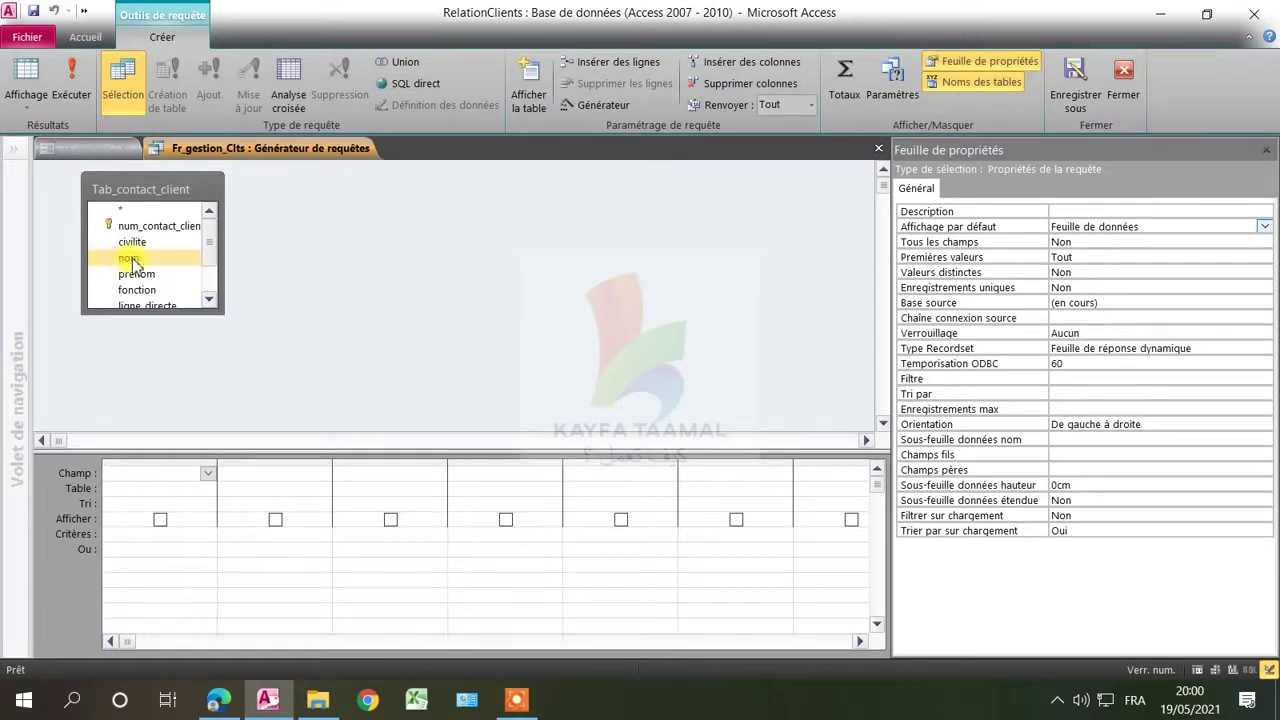
pyautogui.doubleClick(130, 259)
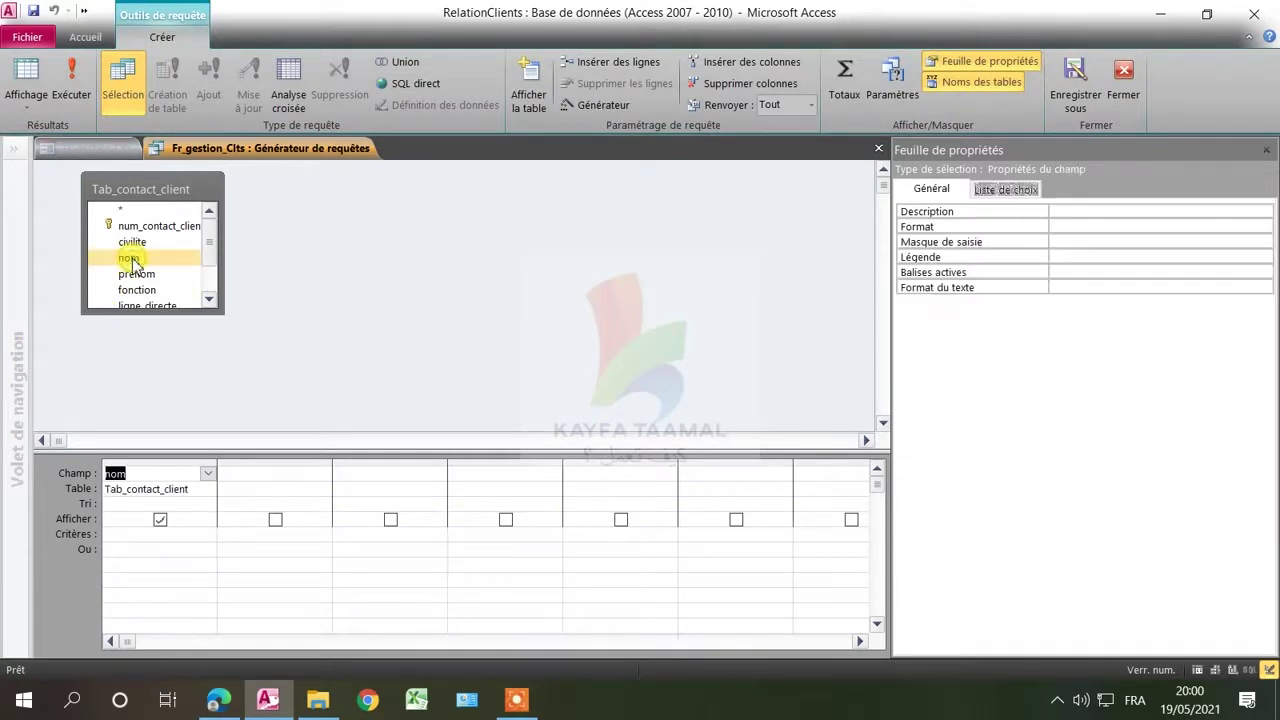
pyautogui.click(136, 275)
pyautogui.doubleClick(136, 276)
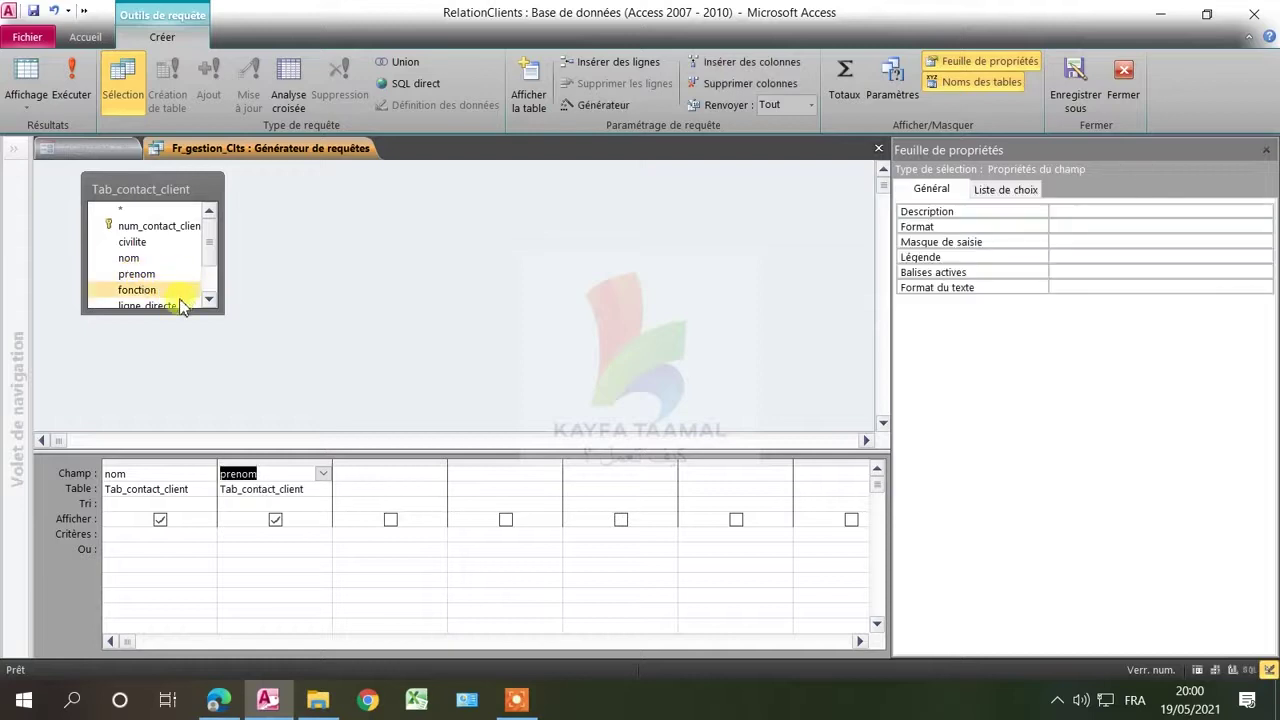
pyautogui.doubleClick(165, 290)
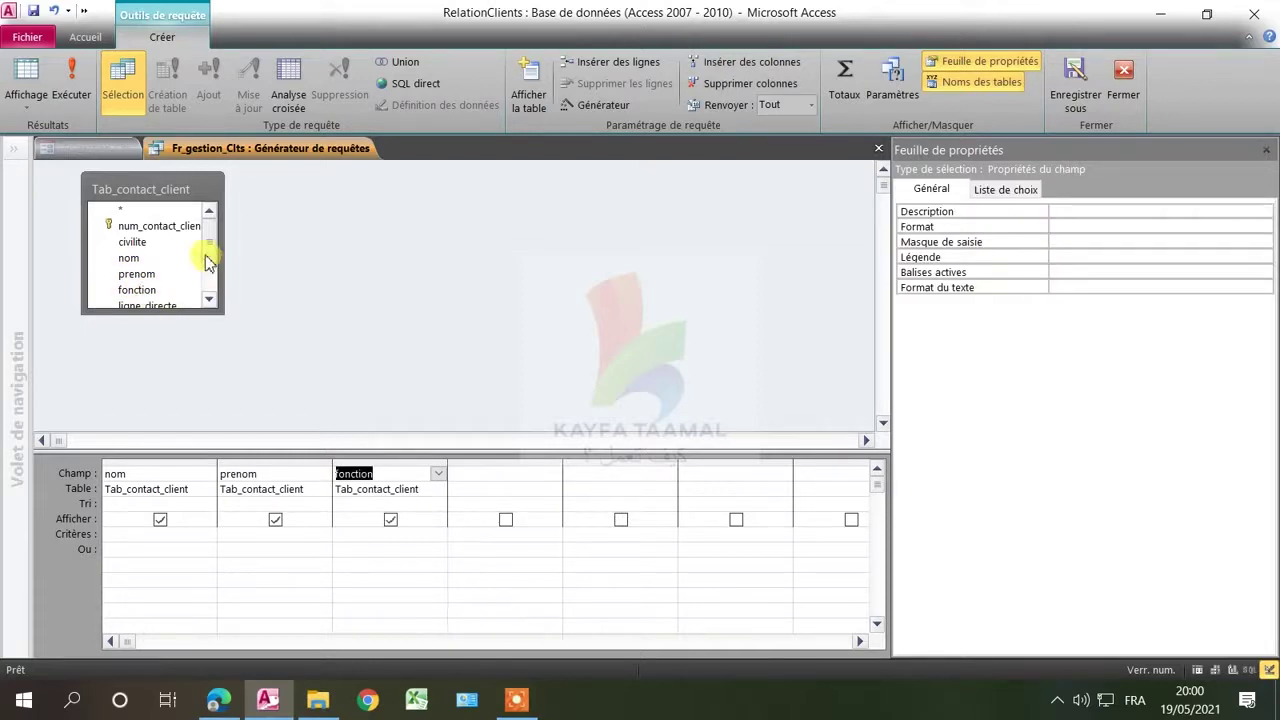
pyautogui.moveTo(207, 260); pyautogui.dragTo(201, 304)
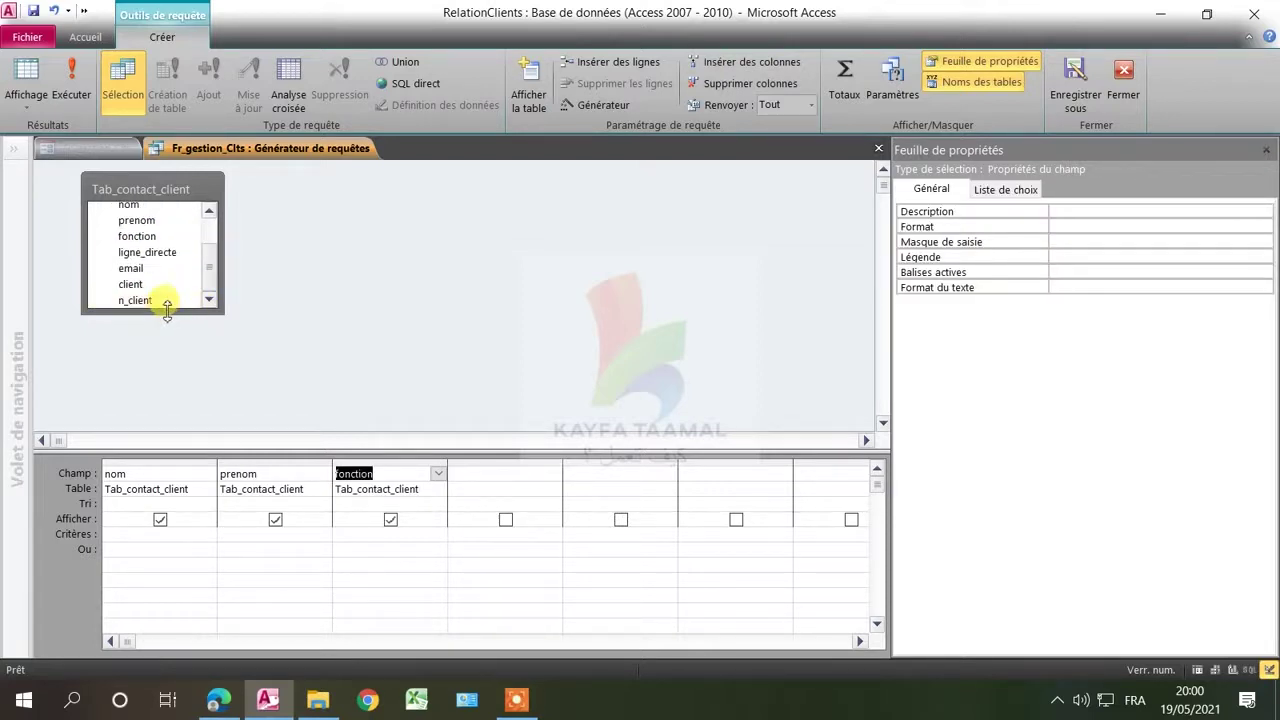
pyautogui.doubleClick(157, 305)
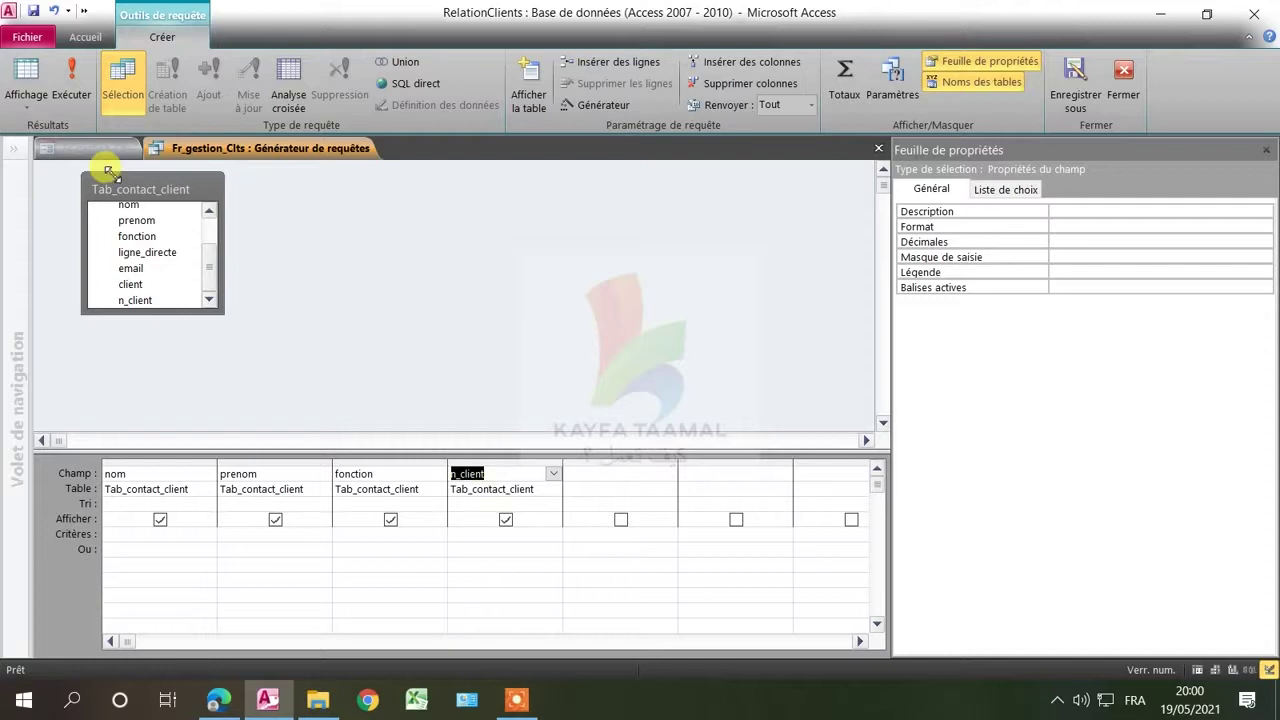
# Run the query to preview its rows and close the query builder, returning to the list box on the form.
pyautogui.click(68, 75)
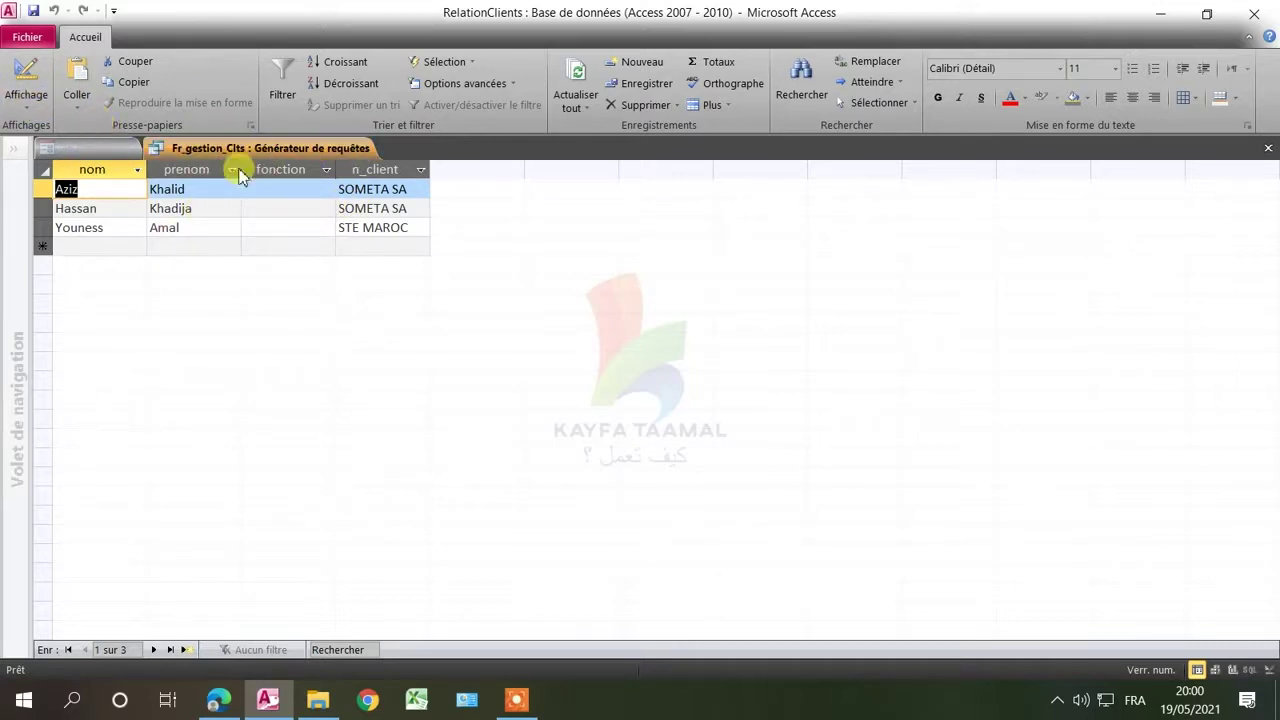
pyautogui.rightClick(217, 148)
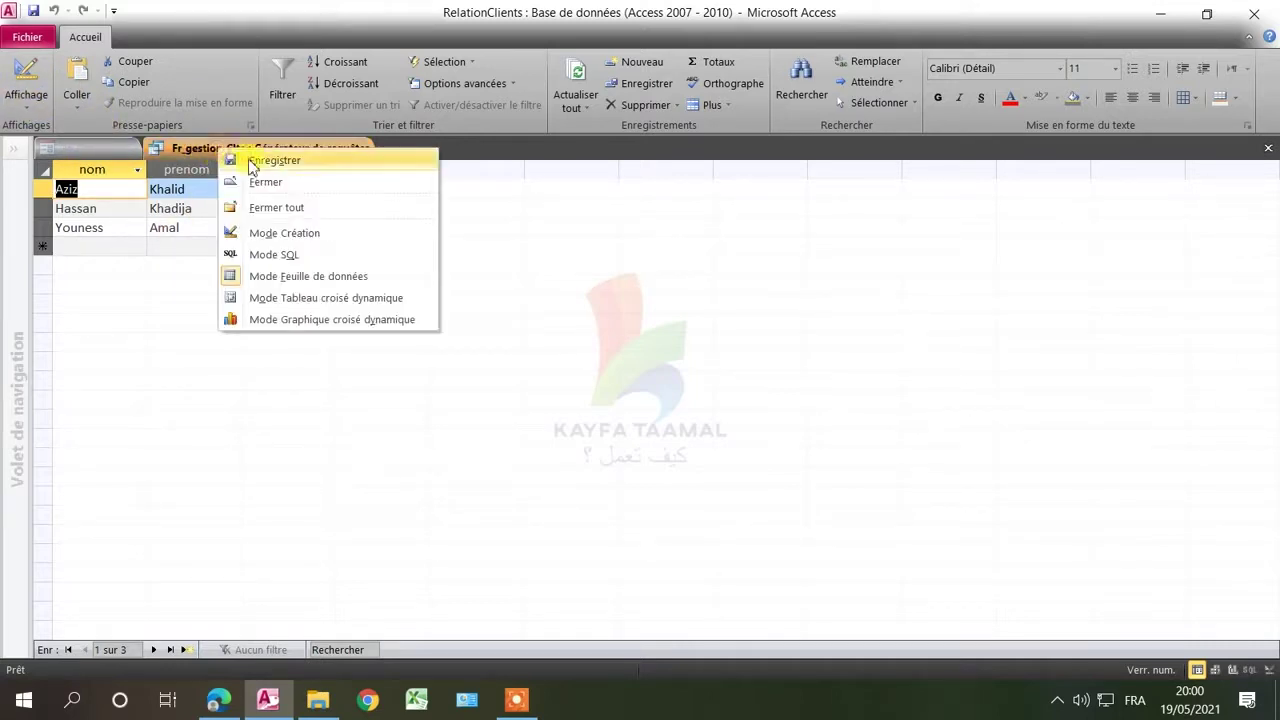
pyautogui.rightClick(237, 149)
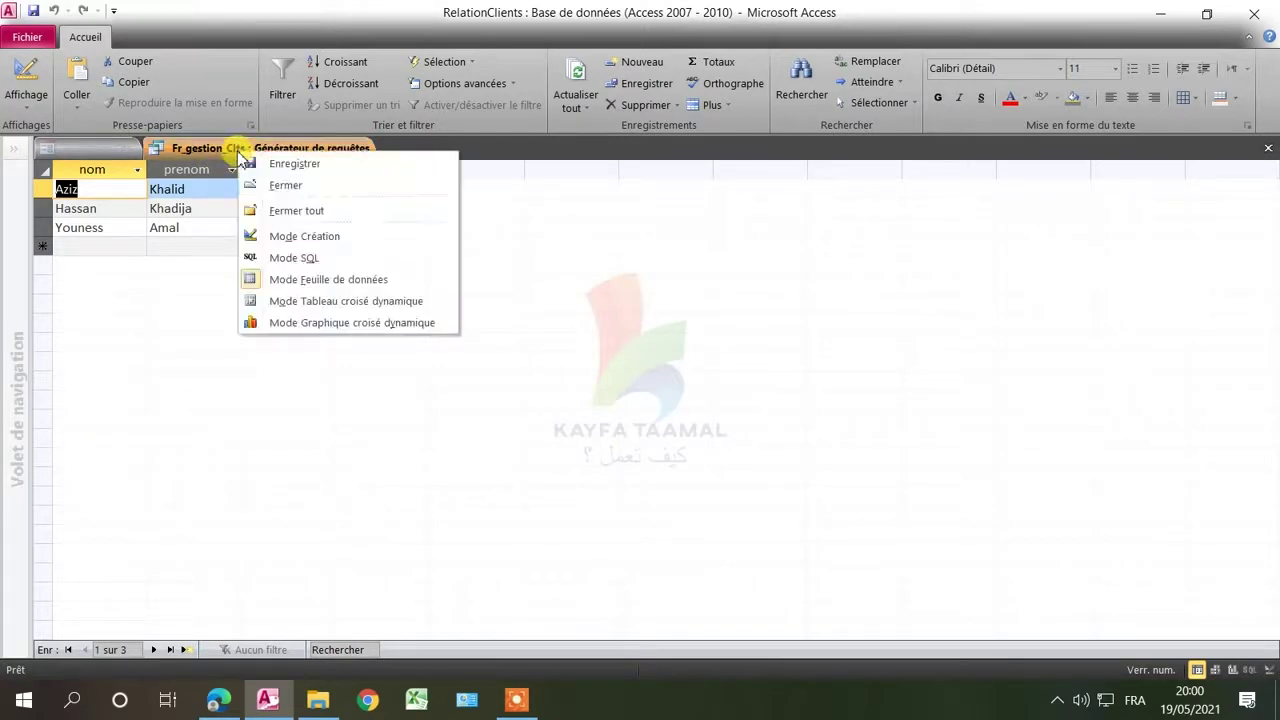
pyautogui.click(282, 185)
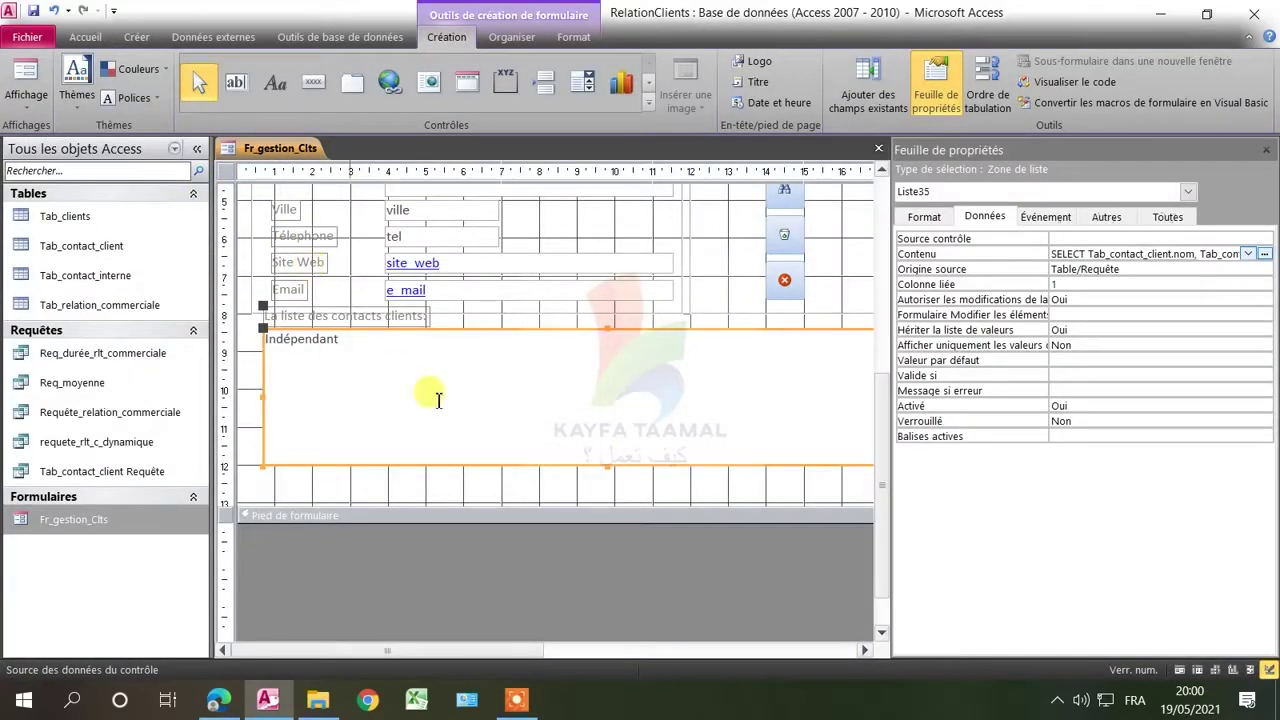
pyautogui.click(509, 491)
pyautogui.click(510, 462)
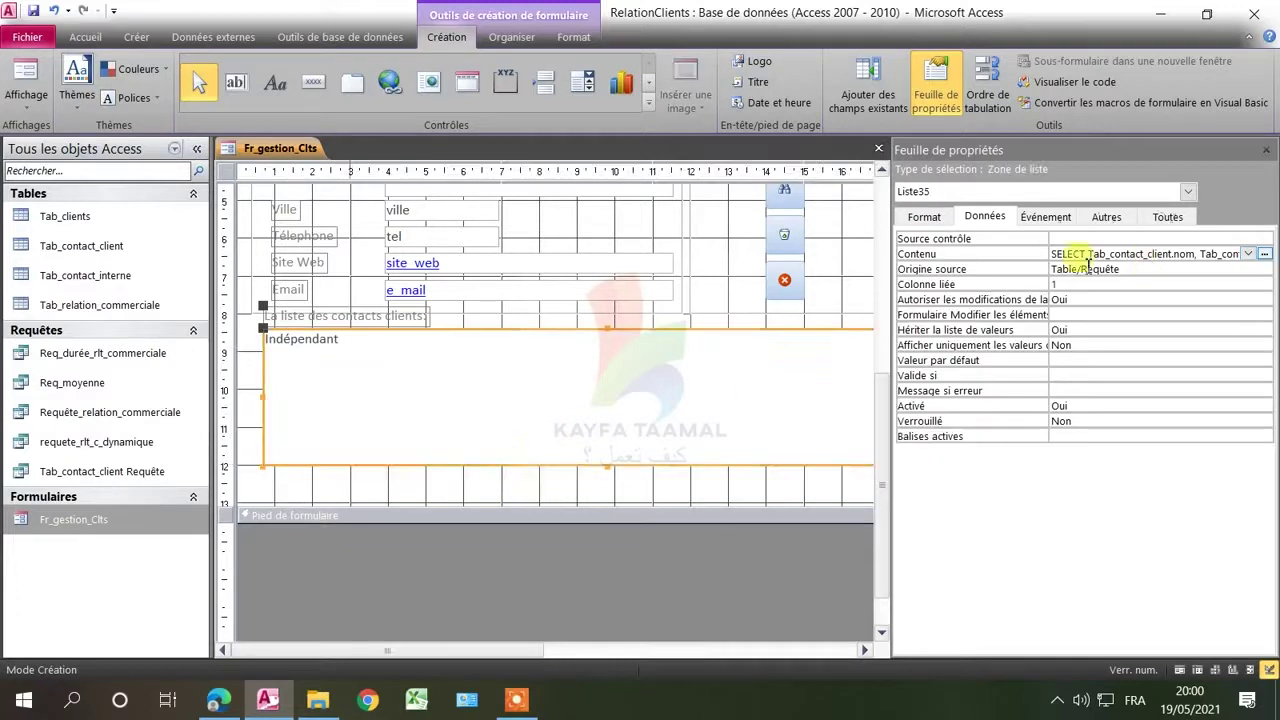
# Show Fr_gestion_Clts in form view and check the contact list by selecting its entries.
pyautogui.click(30, 80)
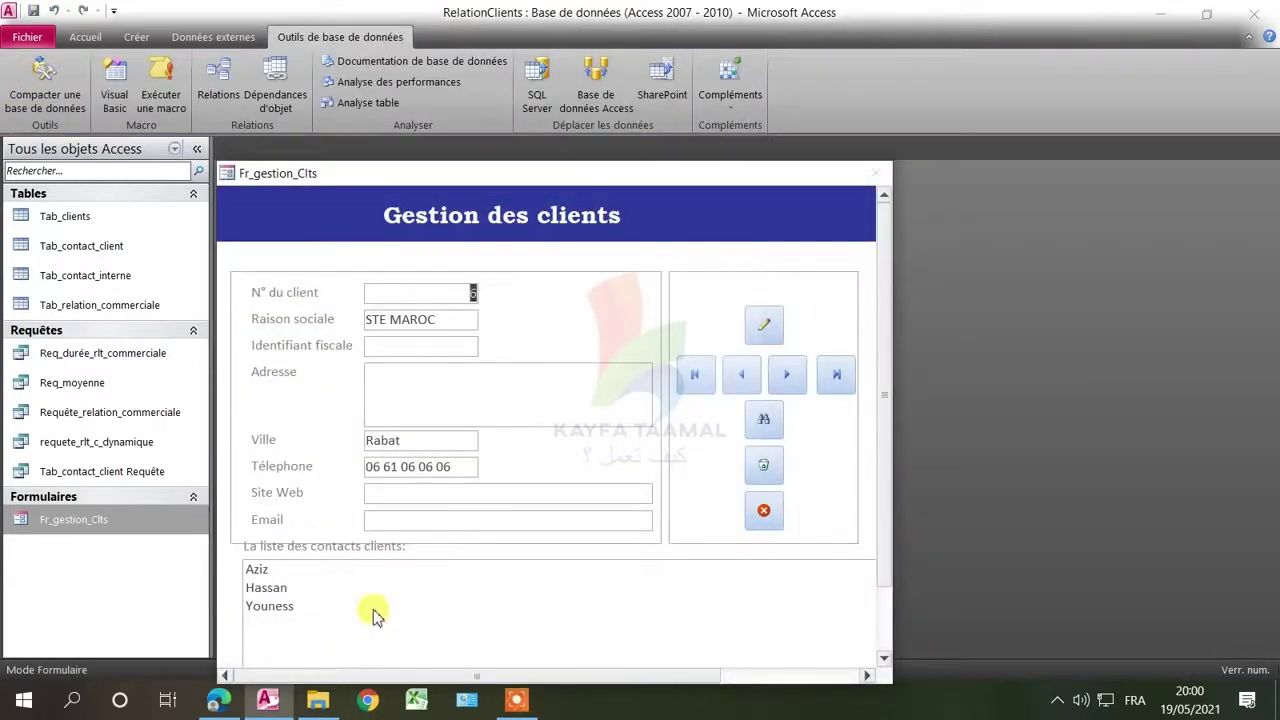
pyautogui.click(260, 570)
pyautogui.click(268, 590)
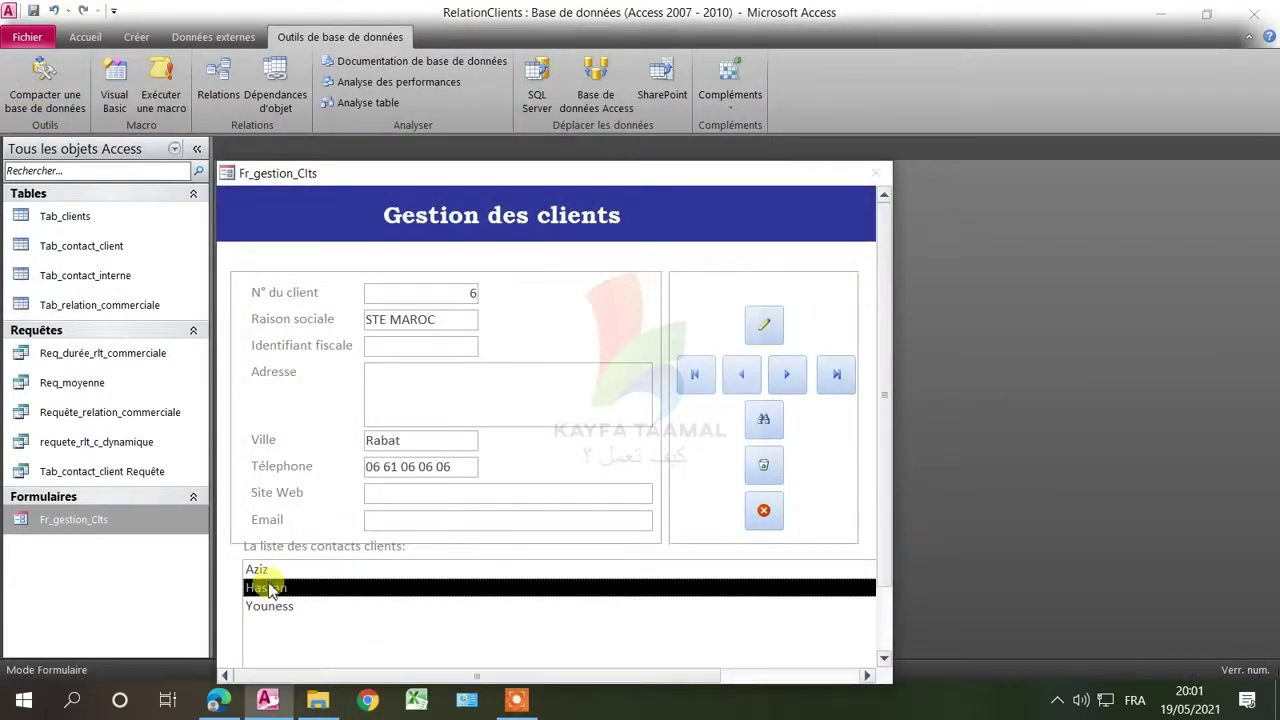
pyautogui.click(262, 572)
pyautogui.click(268, 588)
pyautogui.click(270, 607)
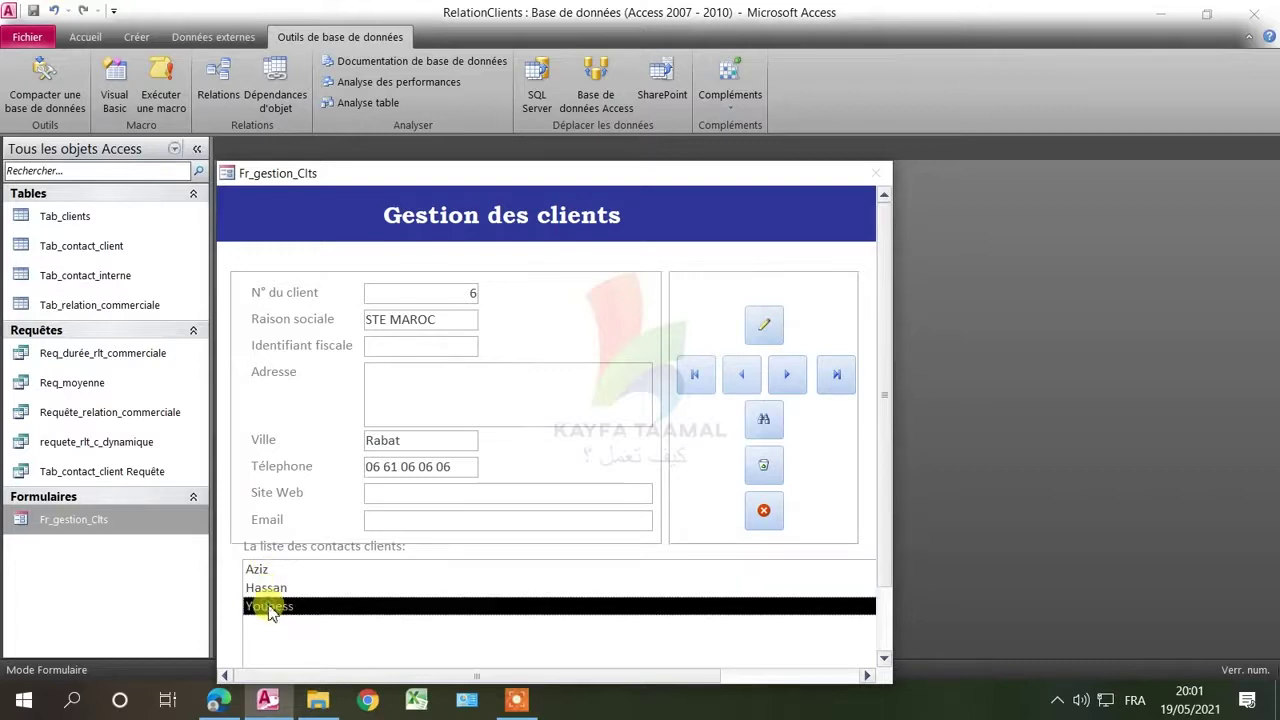
pyautogui.click(264, 570)
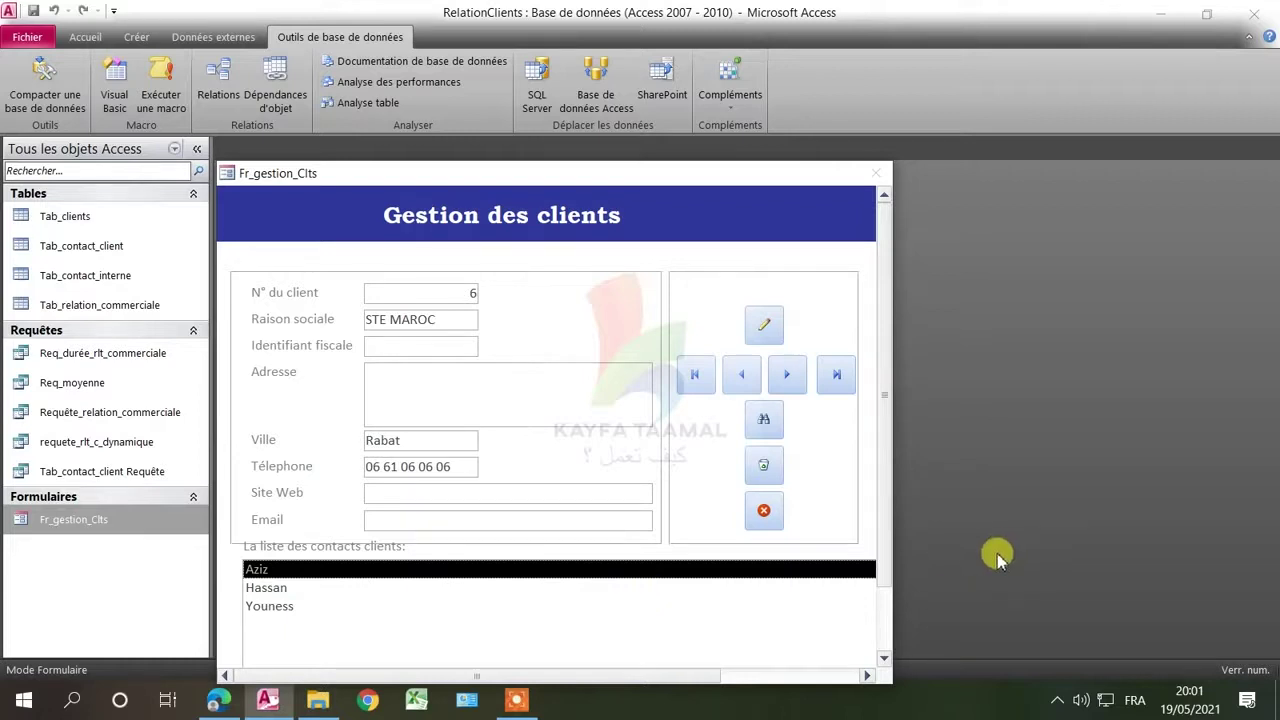
pyautogui.moveTo(806, 172); pyautogui.dragTo(810, 61)
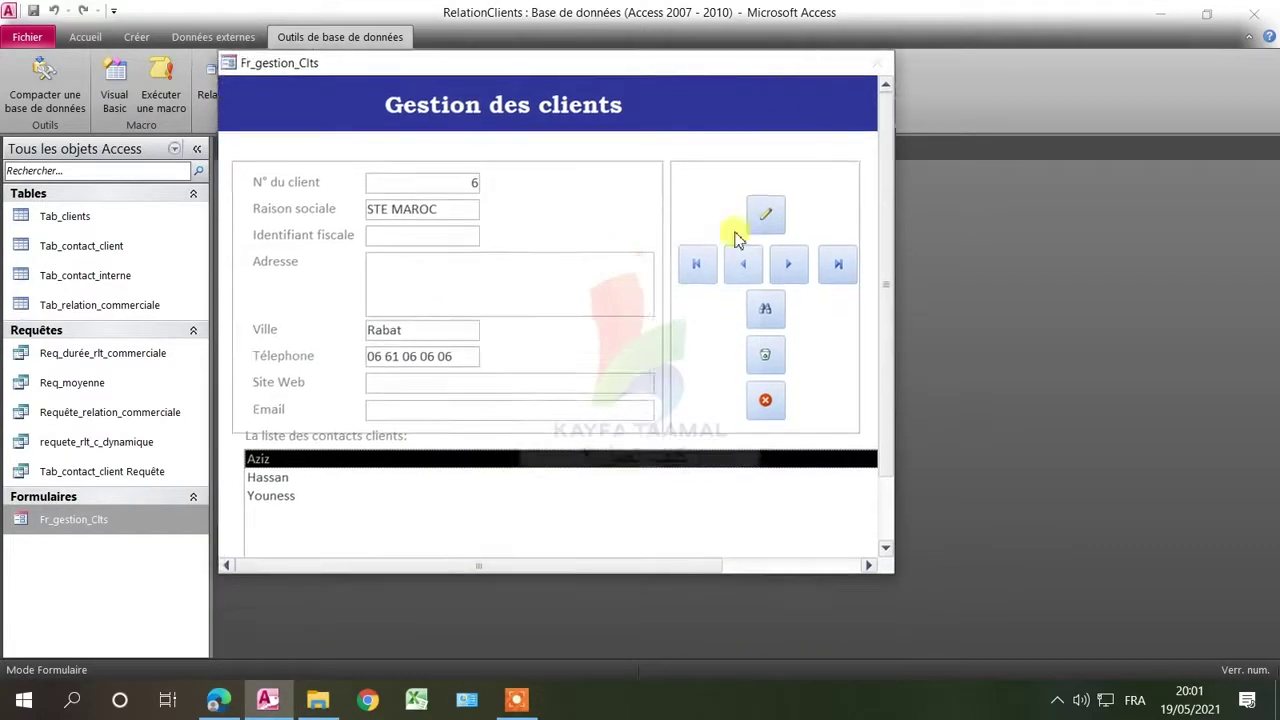
# Return the form to design view and set the list box's Nbre colonnes property to 3.
pyautogui.rightClick(699, 437)
pyautogui.click(757, 497)
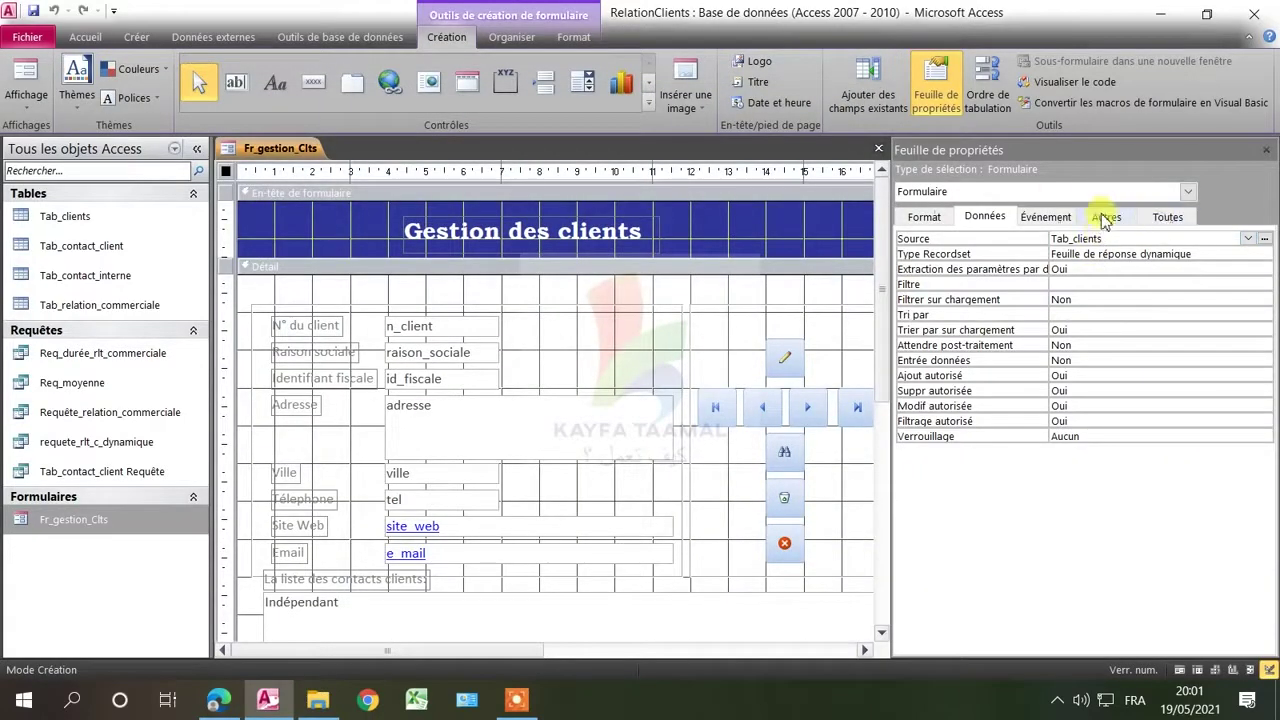
pyautogui.click(930, 219)
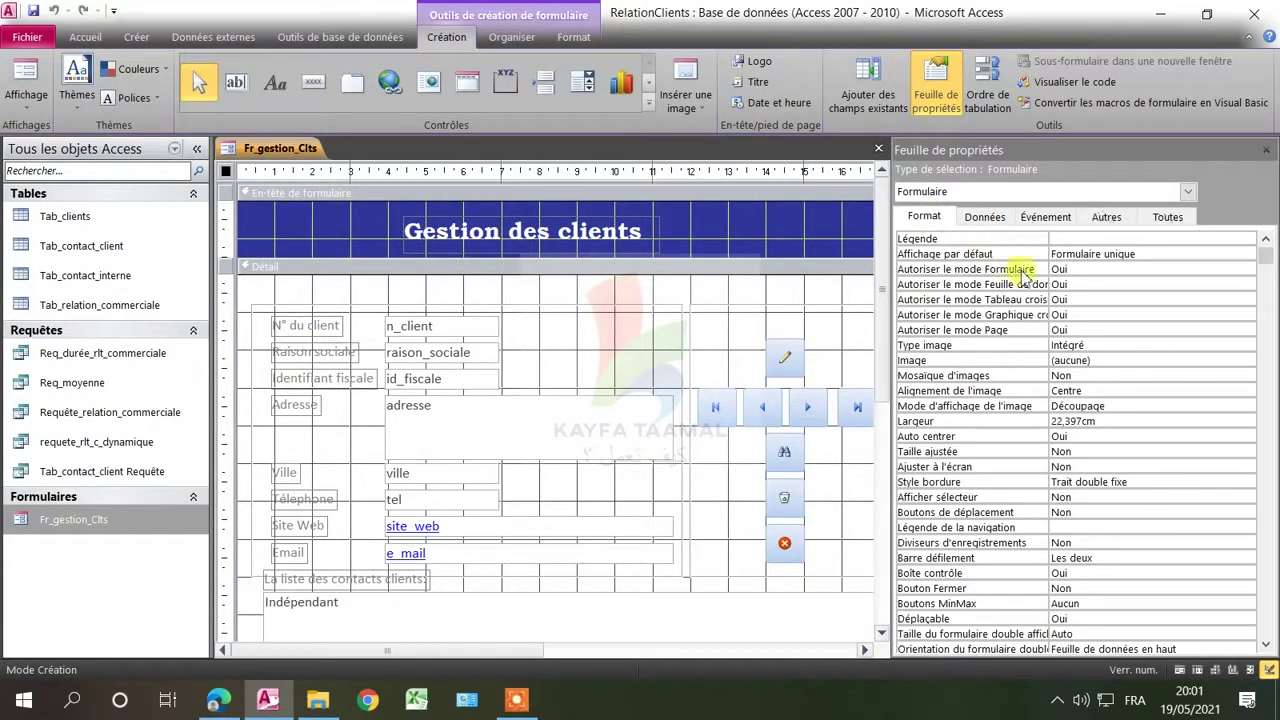
pyautogui.scroll(-3, 1083, 446)
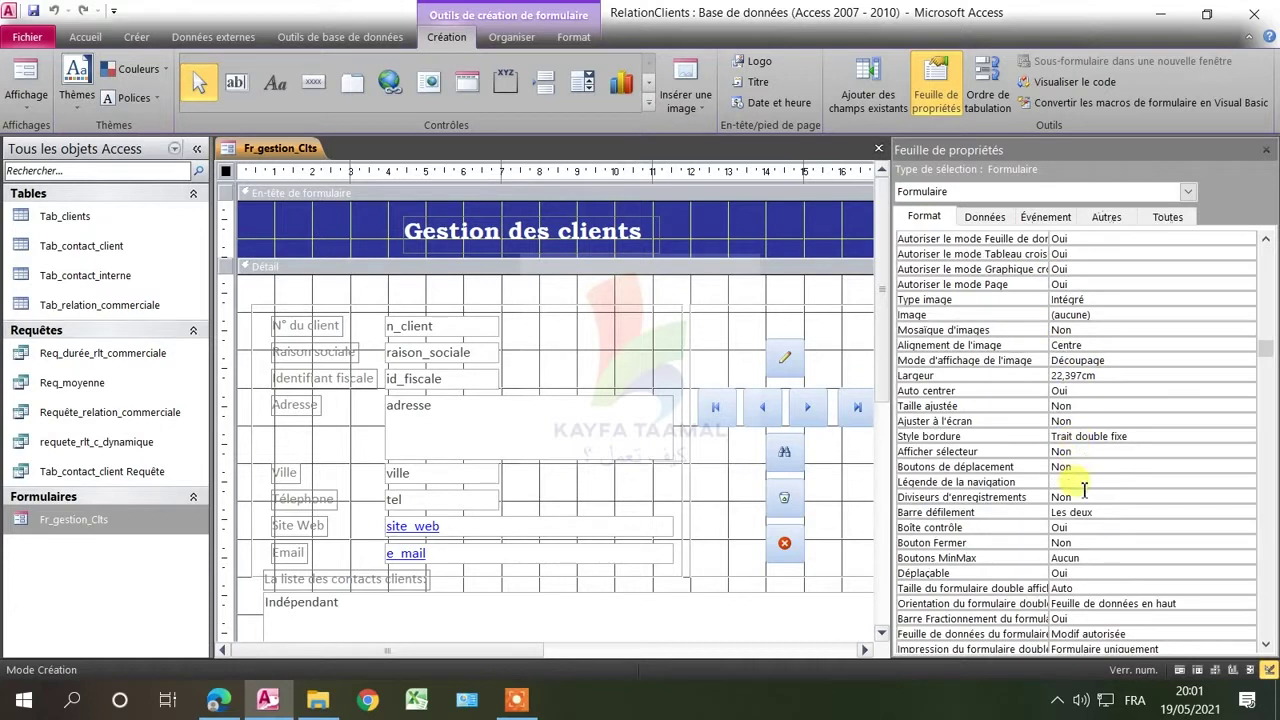
pyautogui.scroll(-4, 1078, 485)
pyautogui.scroll(5, 1083, 490)
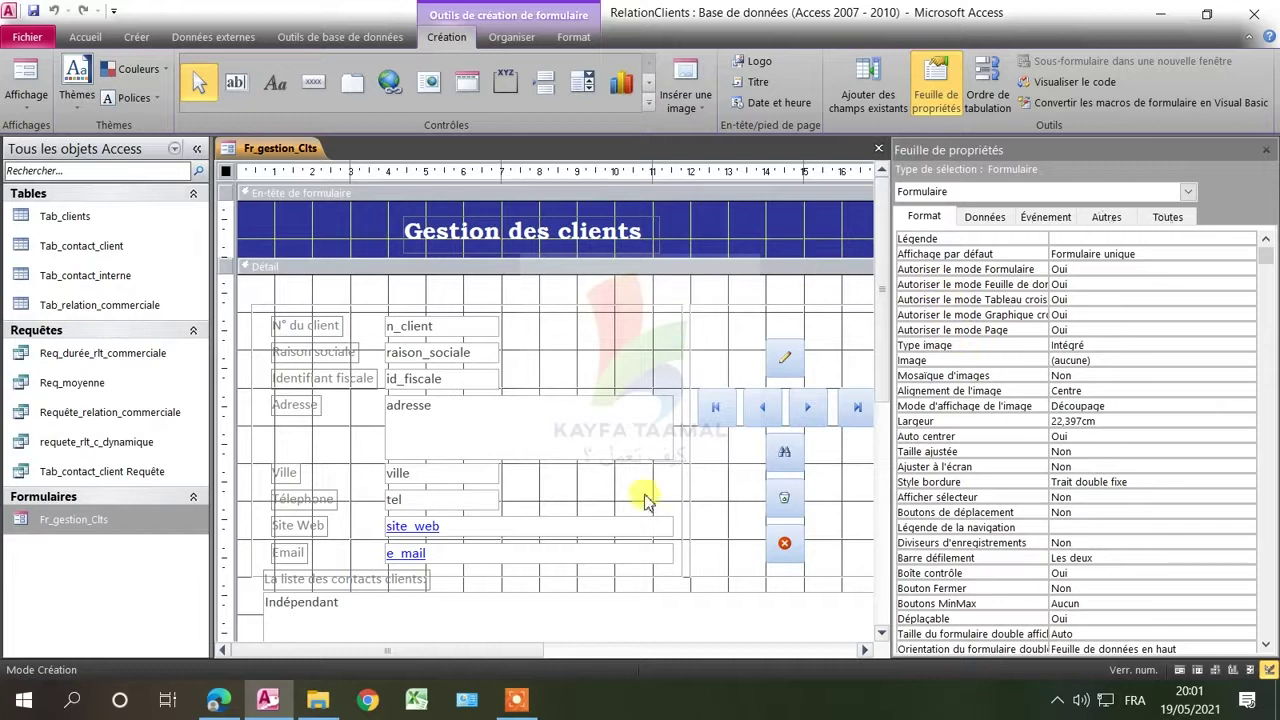
pyautogui.click(621, 606)
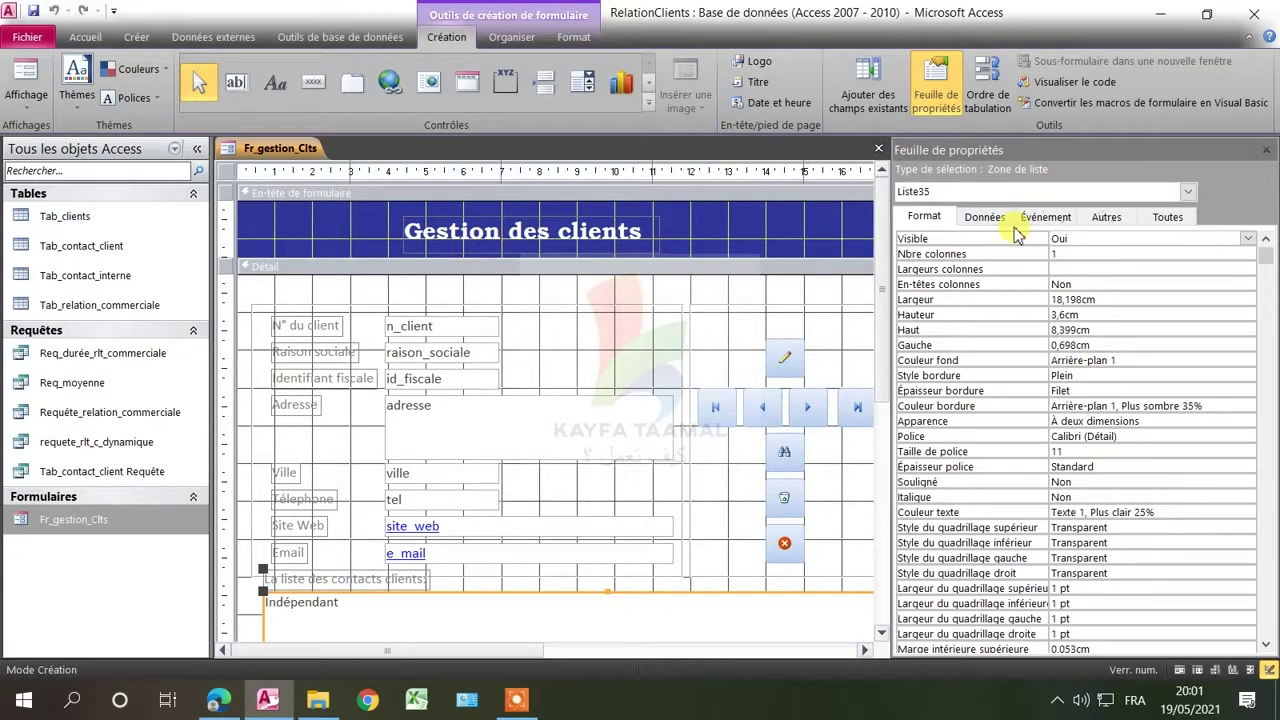
pyautogui.scroll(-4, 1112, 314)
pyautogui.scroll(4, 1118, 316)
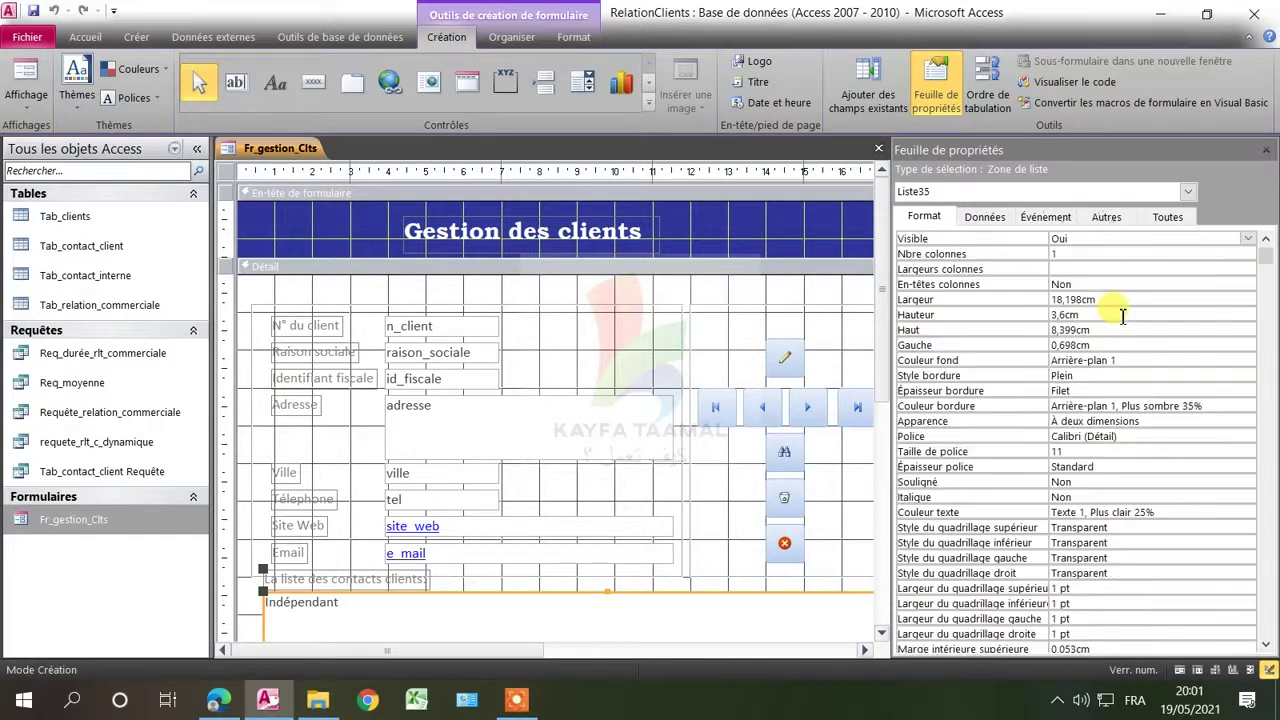
pyautogui.doubleClick(1091, 256)
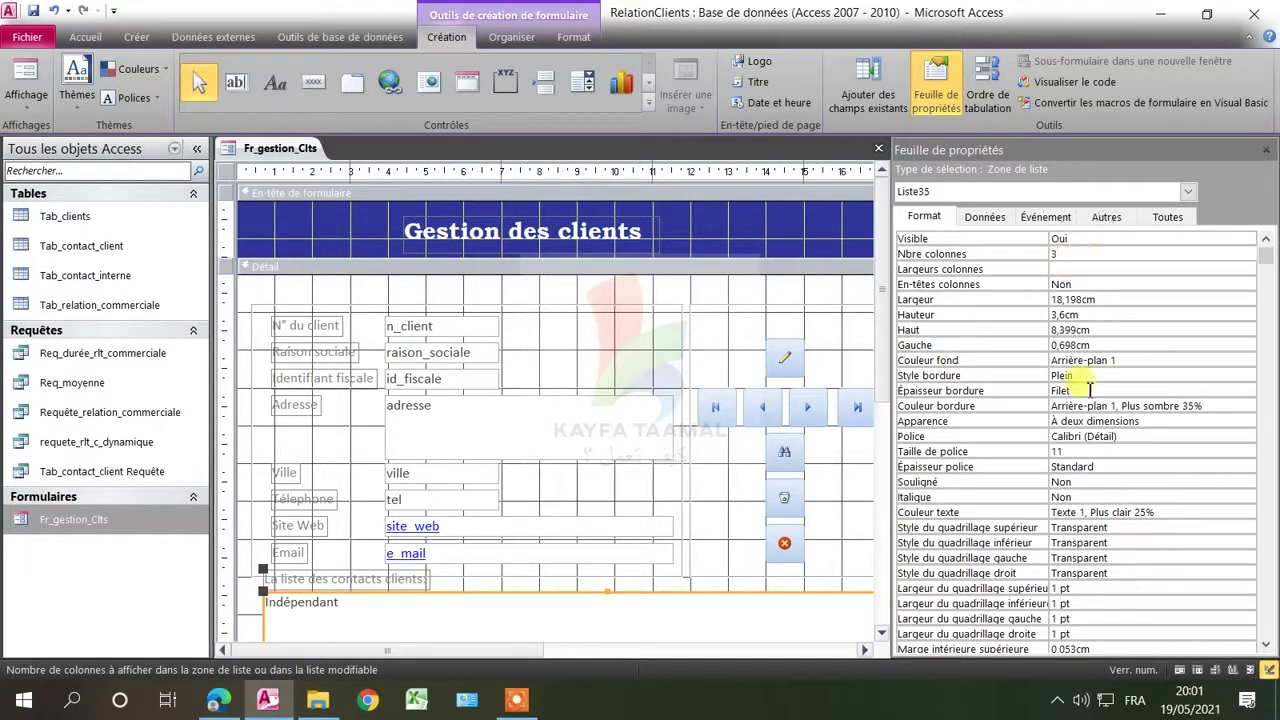
# Set the list box's En-têtes colonnes property to Oui and hide the property sheet.
pyautogui.click(1060, 285)
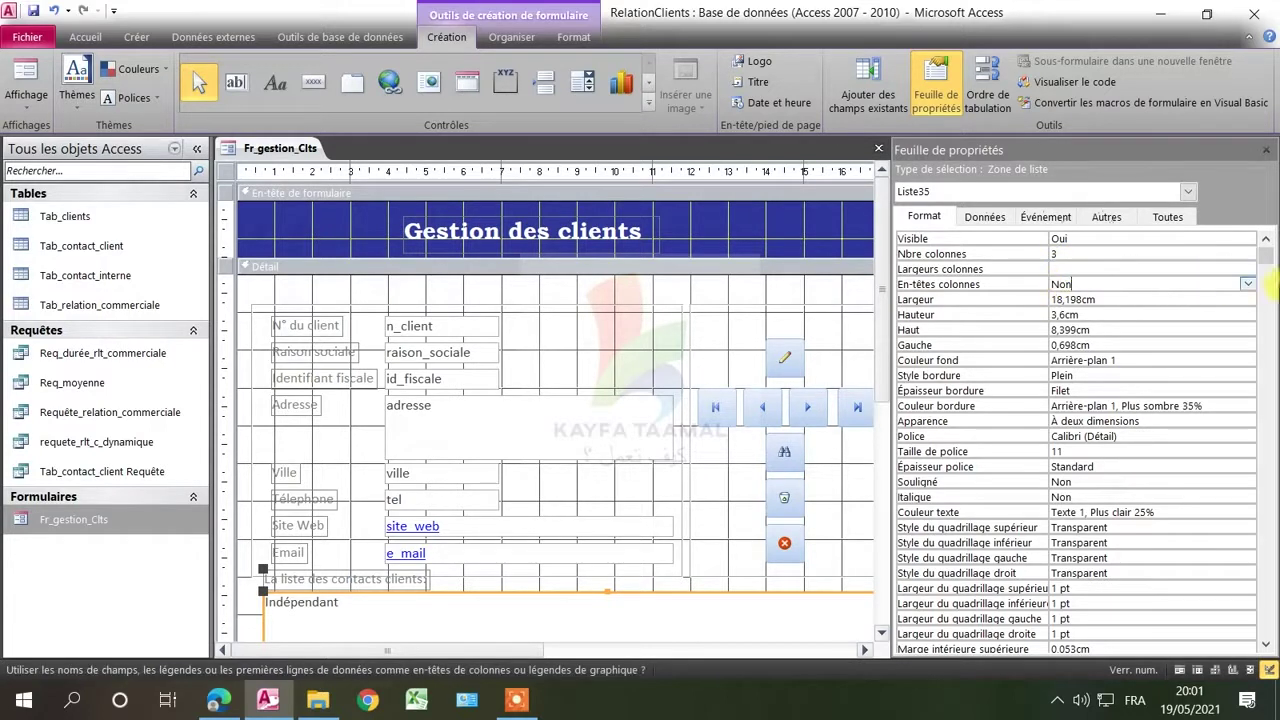
pyautogui.click(1248, 285)
pyautogui.click(1212, 299)
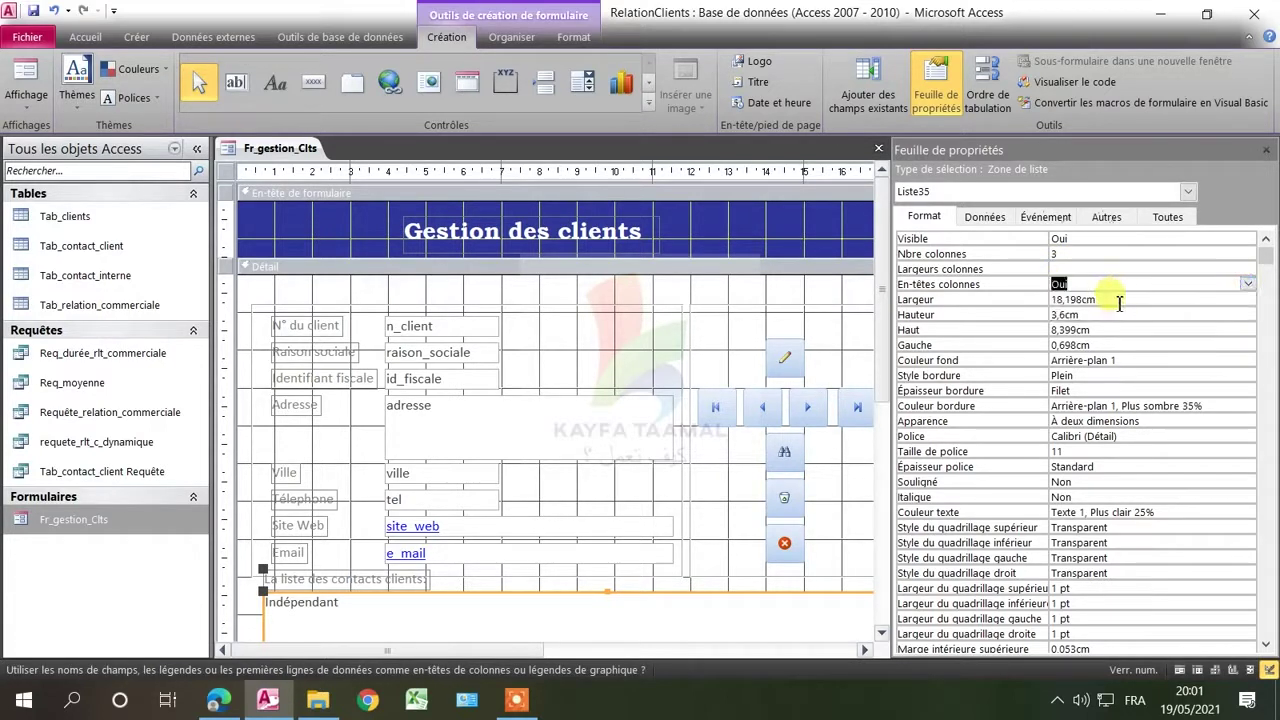
pyautogui.click(1055, 299)
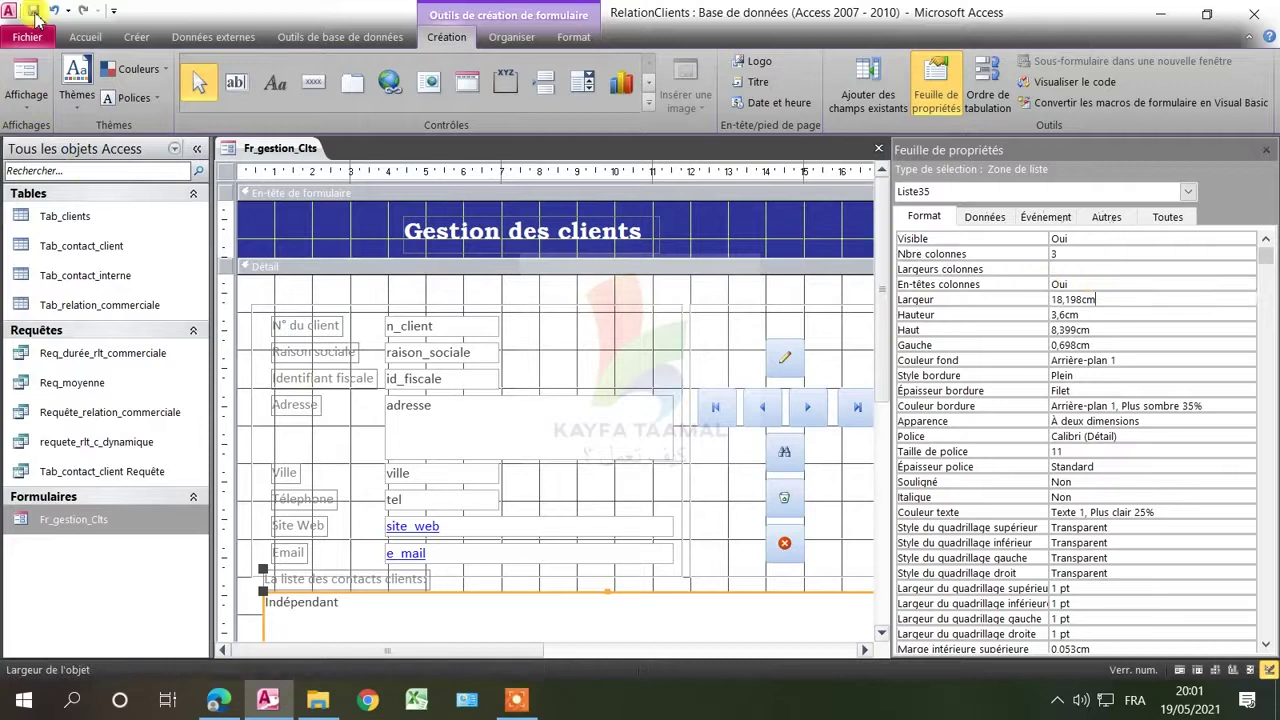
pyautogui.click(1266, 150)
pyautogui.scroll(-3, 784, 470)
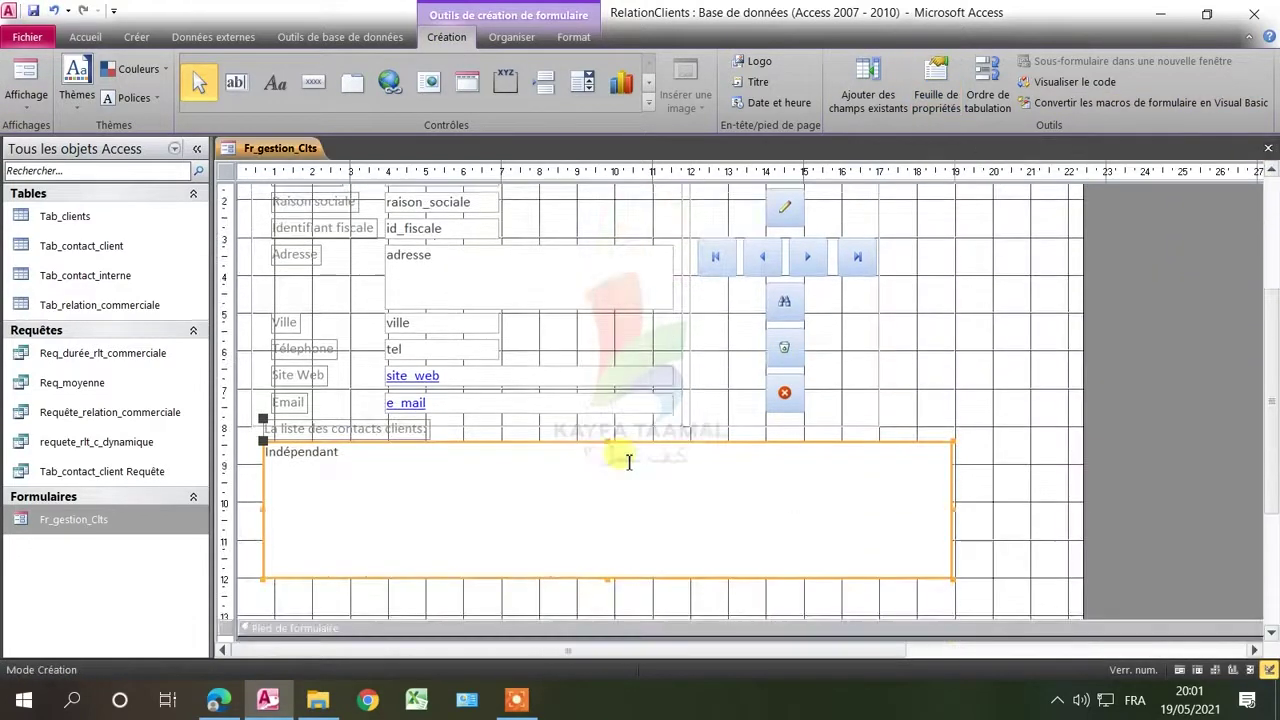
# Show the form in form view, test the list by selecting its contact rows, and close the form.
pyautogui.click(24, 80)
pyautogui.scroll(-2, 800, 545)
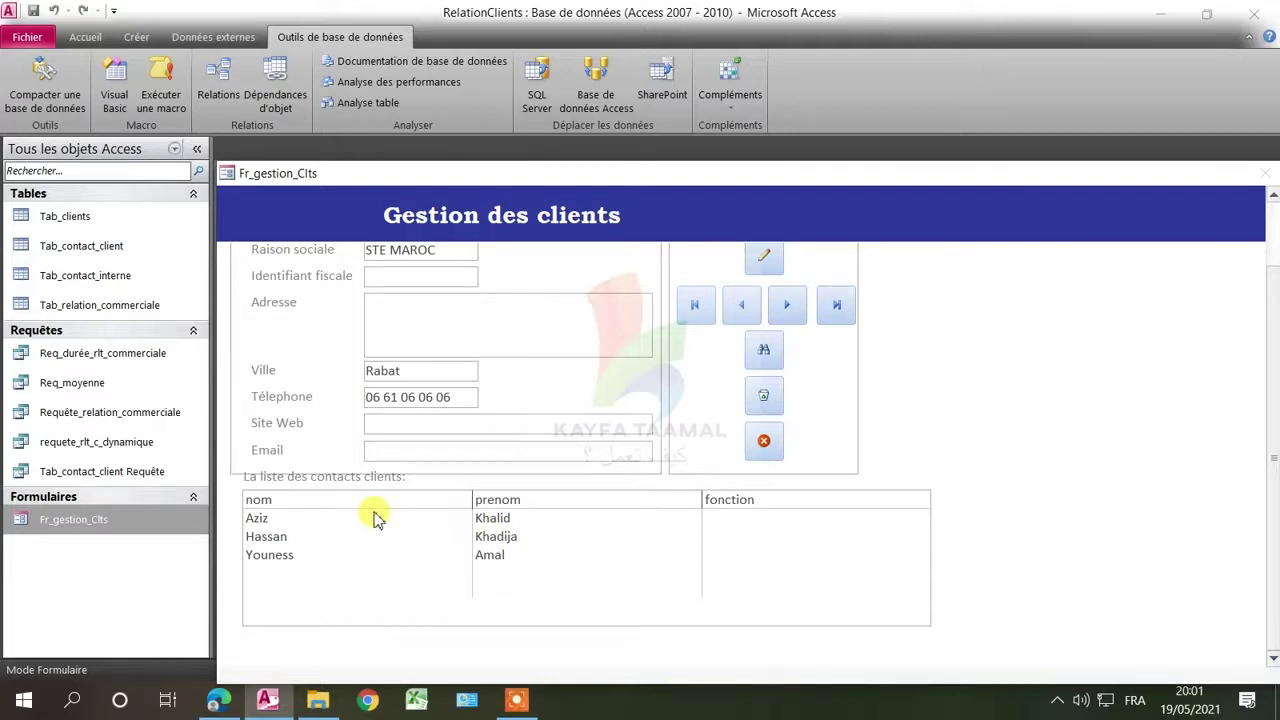
pyautogui.click(252, 520)
pyautogui.click(258, 539)
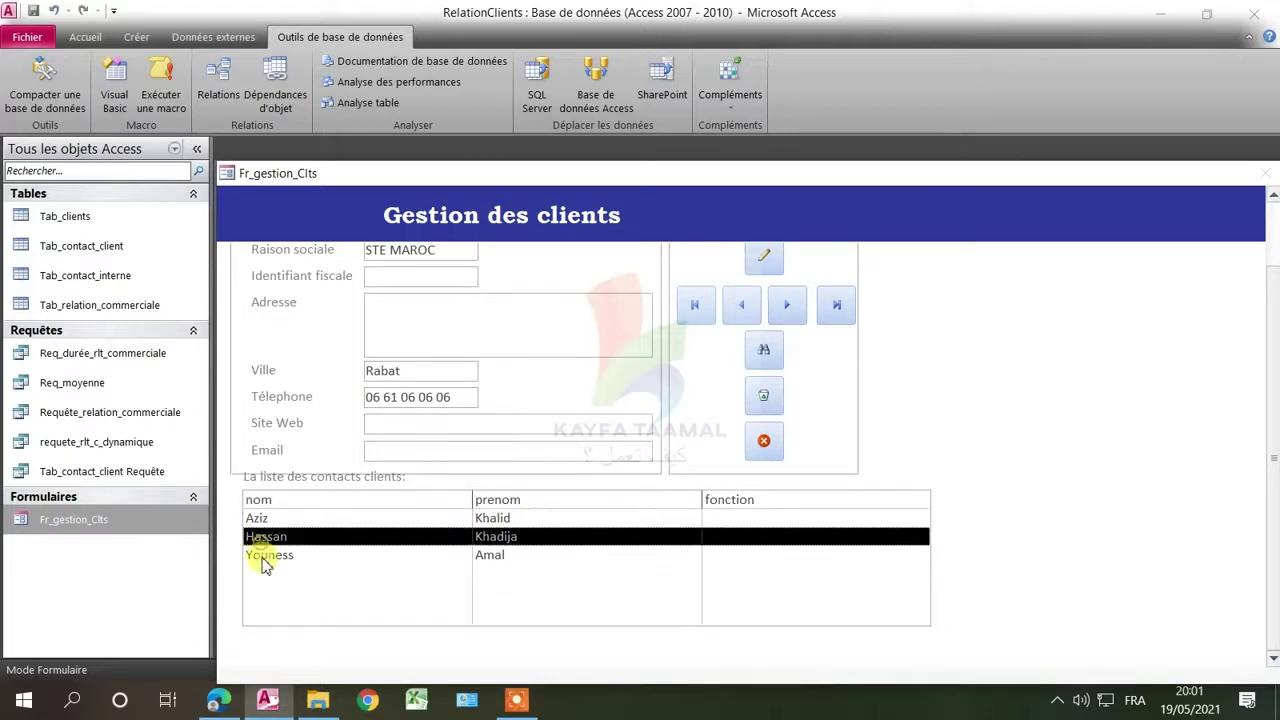
pyautogui.click(262, 557)
pyautogui.click(258, 537)
pyautogui.click(257, 518)
pyautogui.click(262, 538)
pyautogui.click(265, 557)
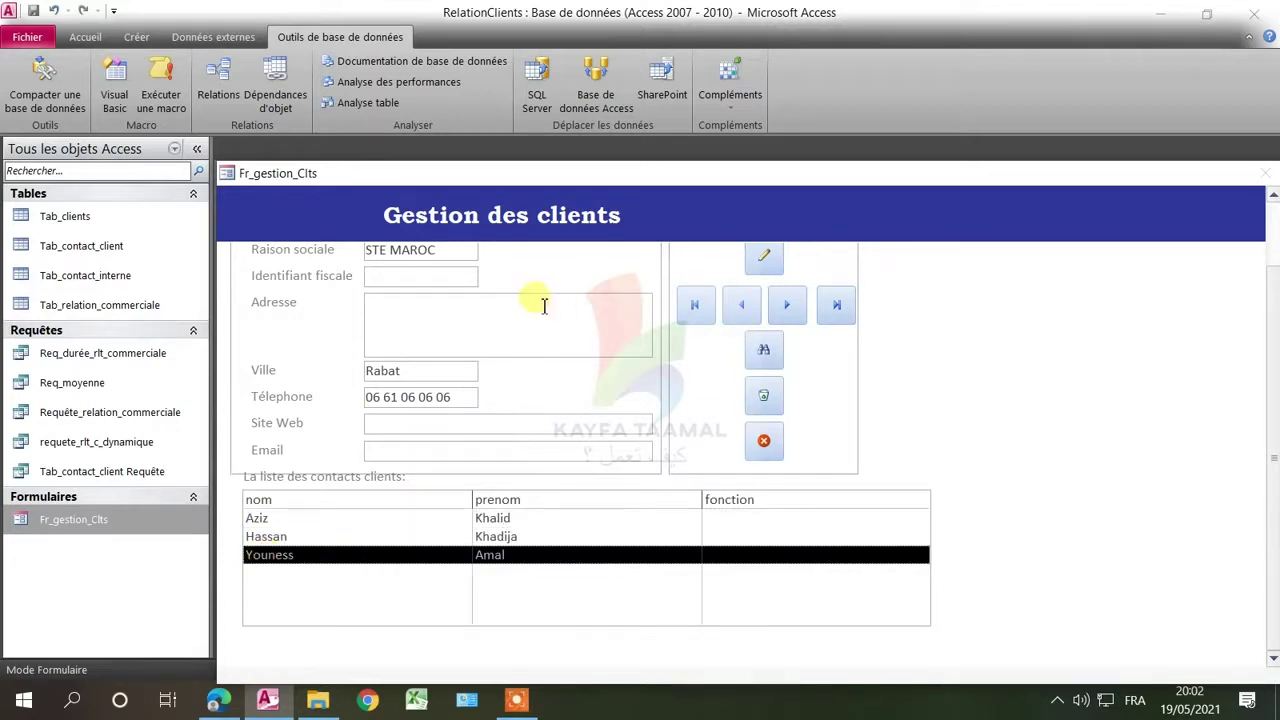
pyautogui.scroll(1, 543, 303)
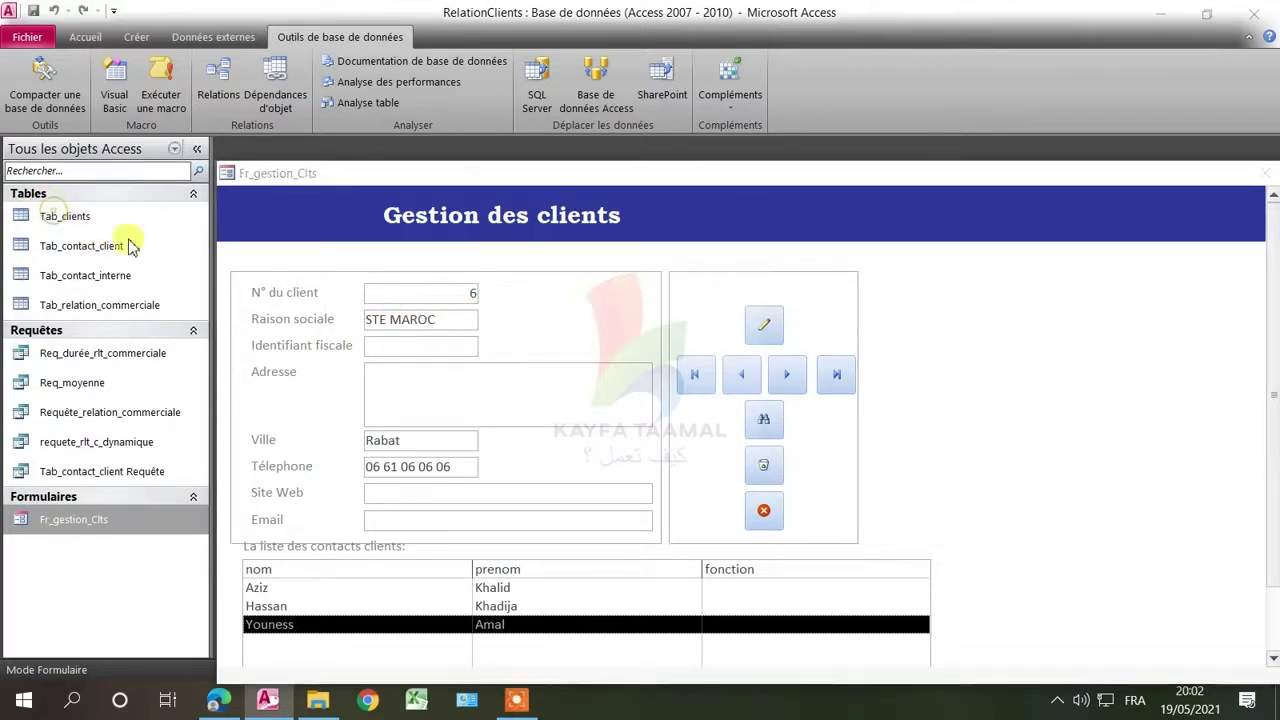
pyautogui.click(747, 511)
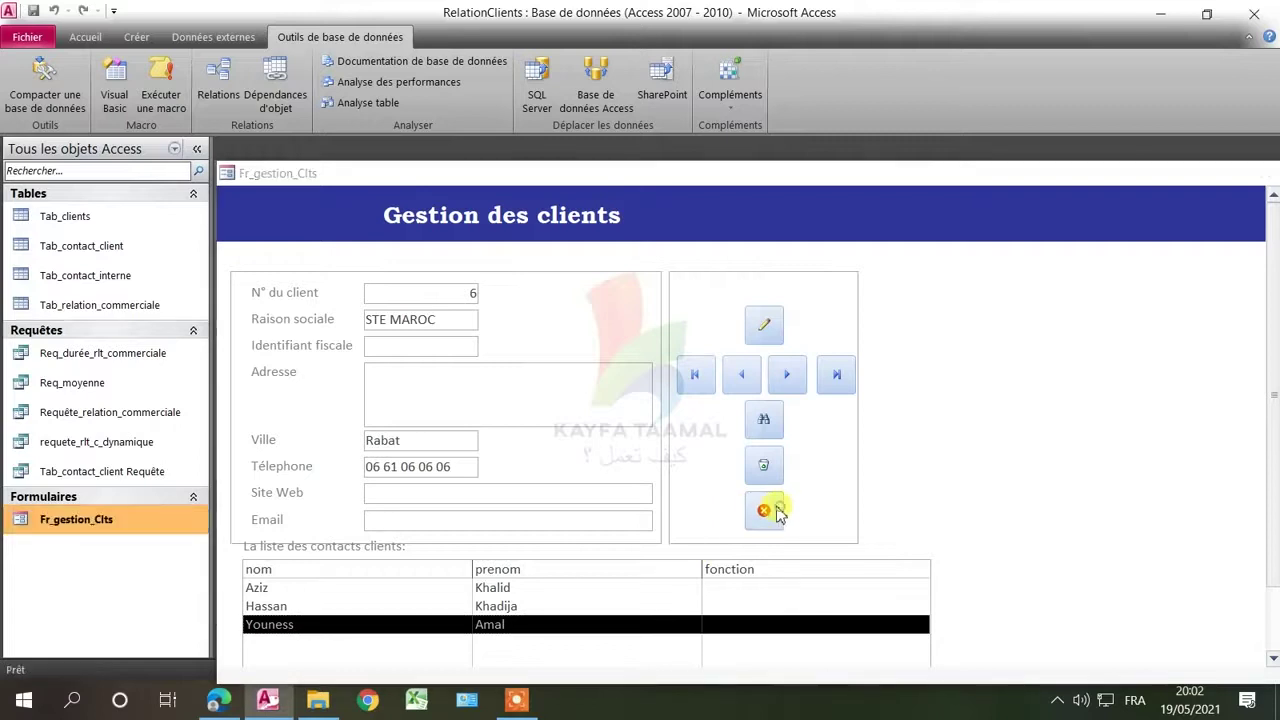
# Open Tab_clients, expand the contact subdatasheets of STE MAROC and SOMETA SA to see their linked contacts, and close the table.
pyautogui.doubleClick(50, 226)
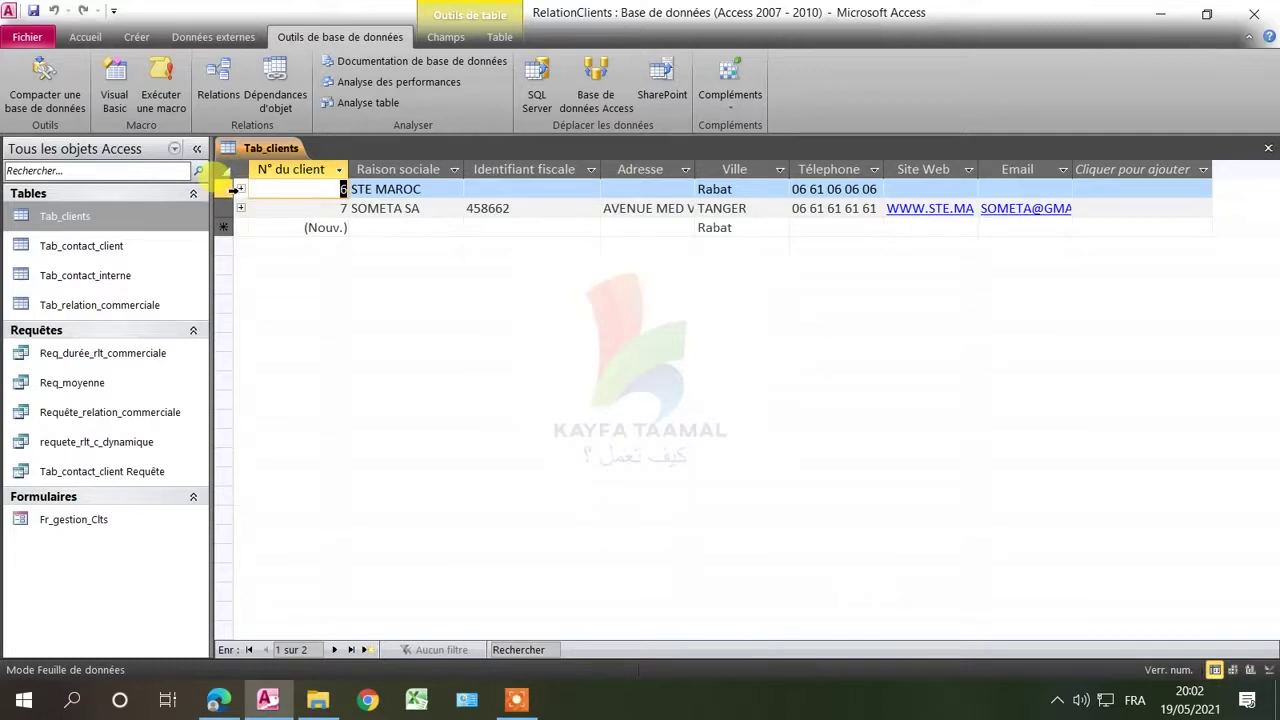
pyautogui.click(240, 190)
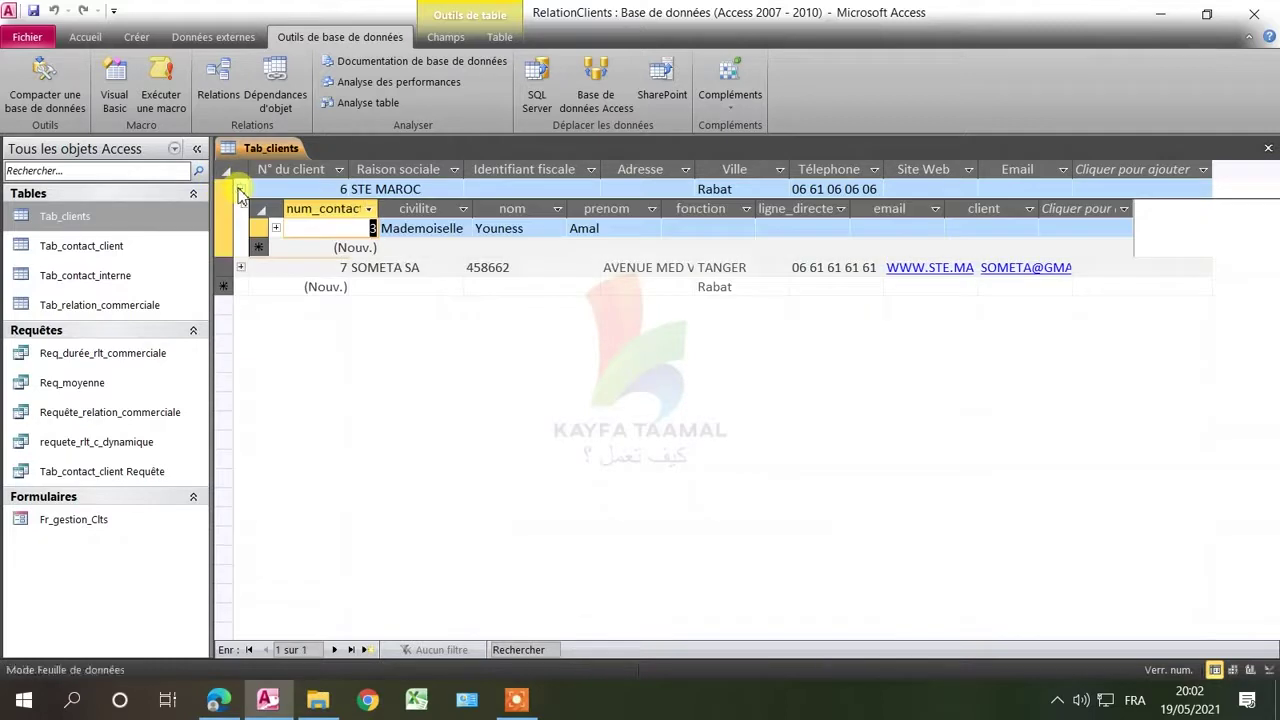
pyautogui.click(240, 190)
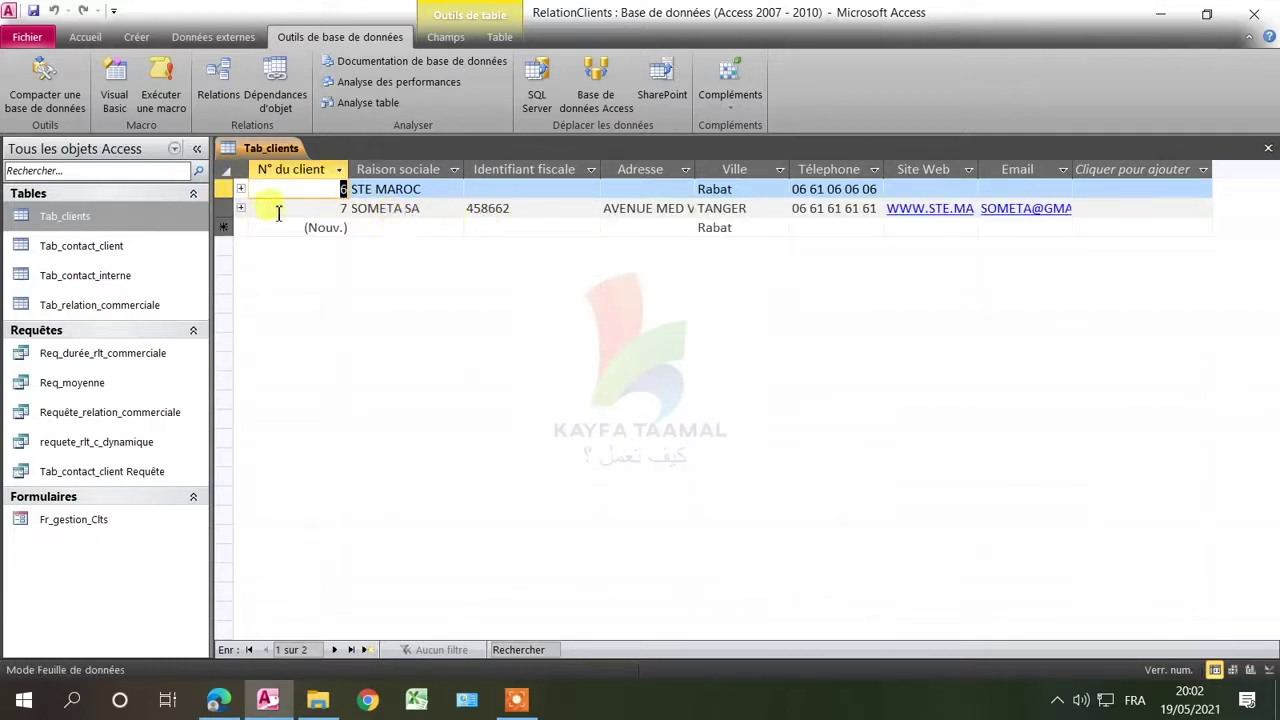
pyautogui.click(240, 208)
pyautogui.click(240, 208)
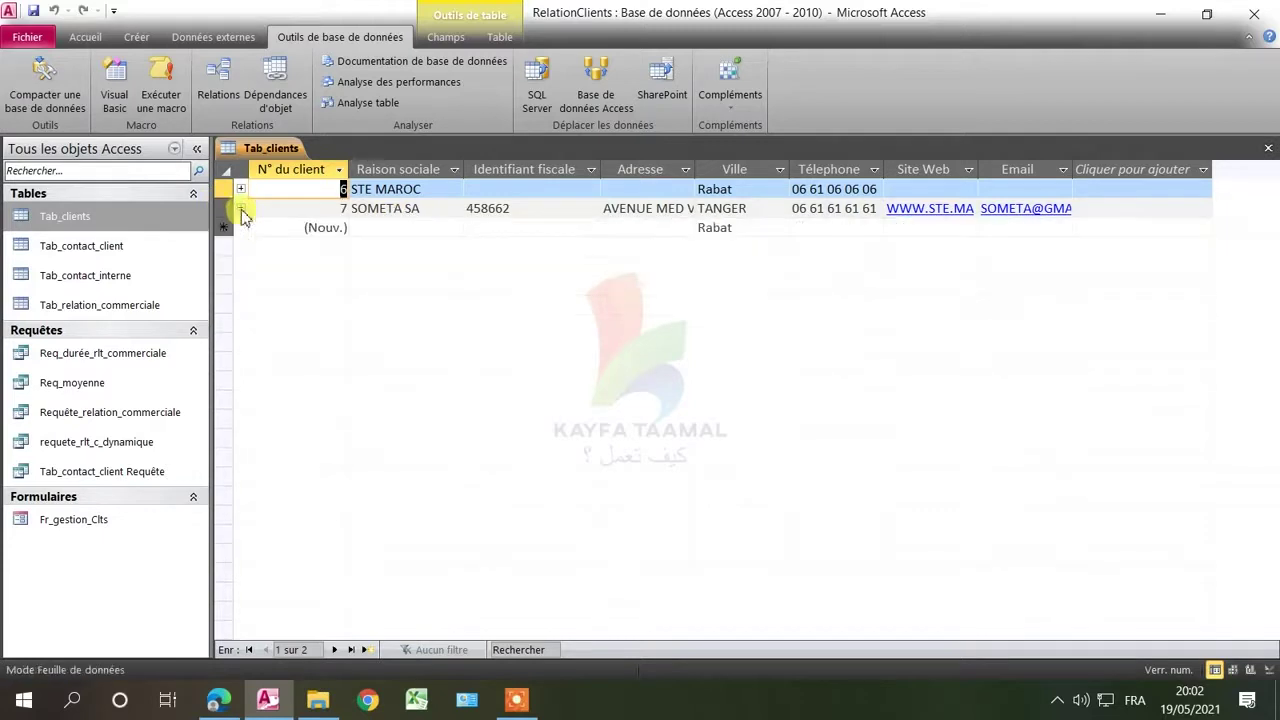
pyautogui.click(1268, 150)
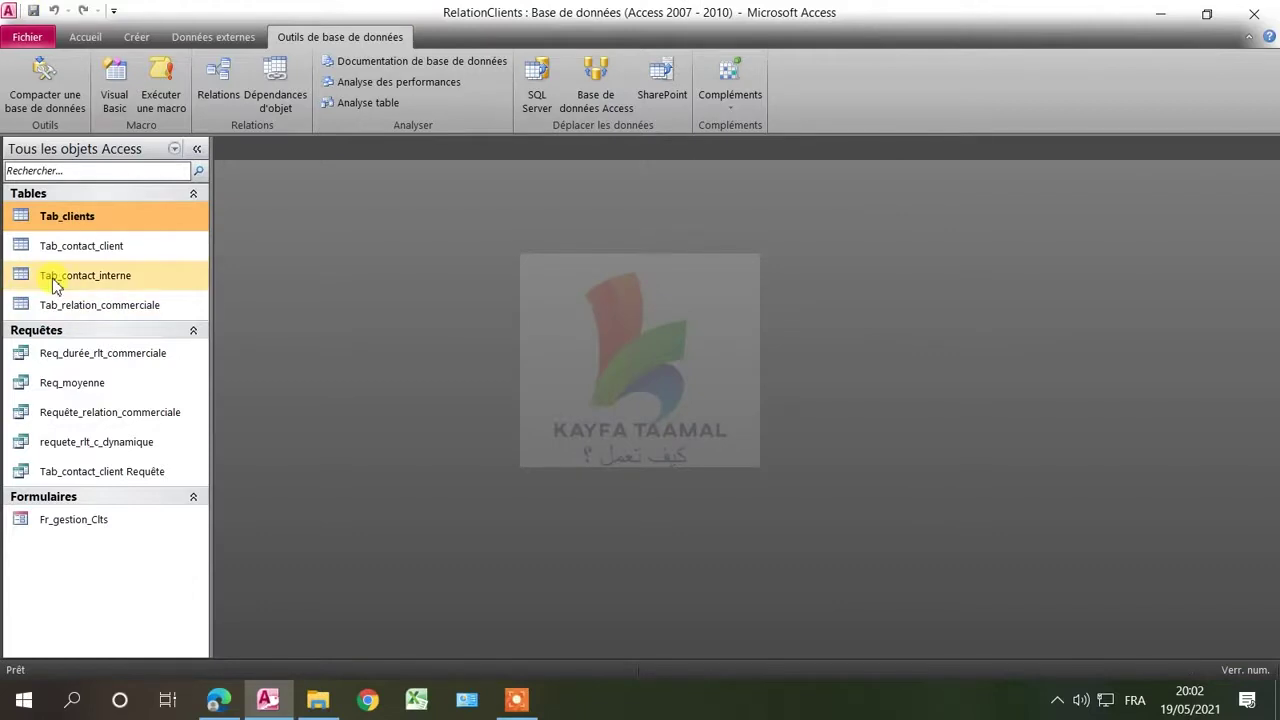
# Open Fr_gestion_Clts in design view and display the data properties of the contacts list box.
pyautogui.rightClick(96, 518)
pyautogui.click(183, 296)
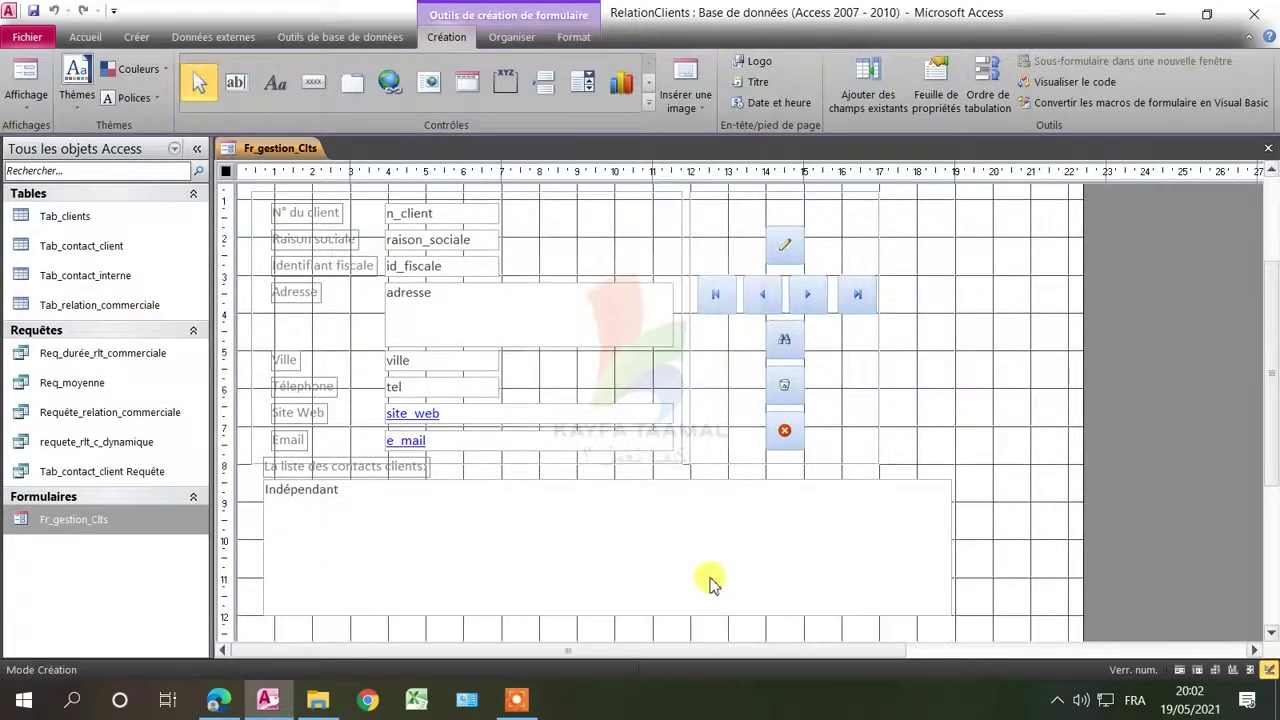
pyautogui.click(700, 545)
pyautogui.rightClick(702, 541)
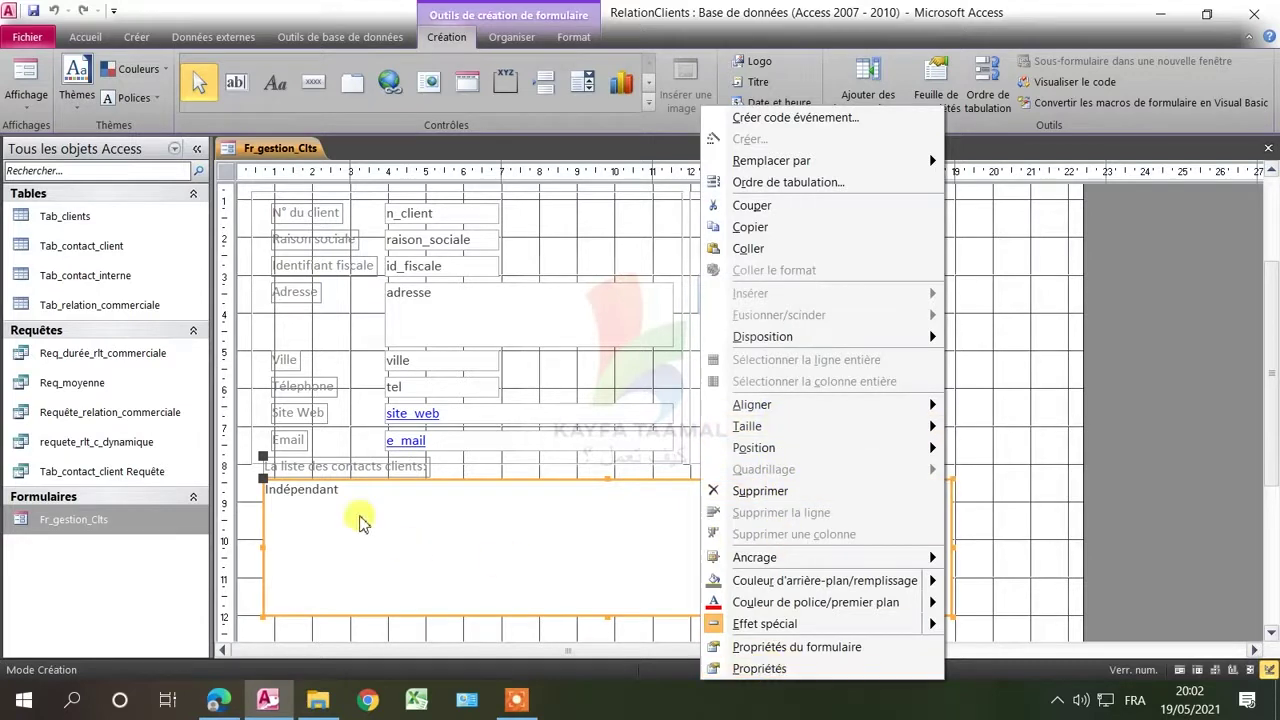
pyautogui.click(760, 669)
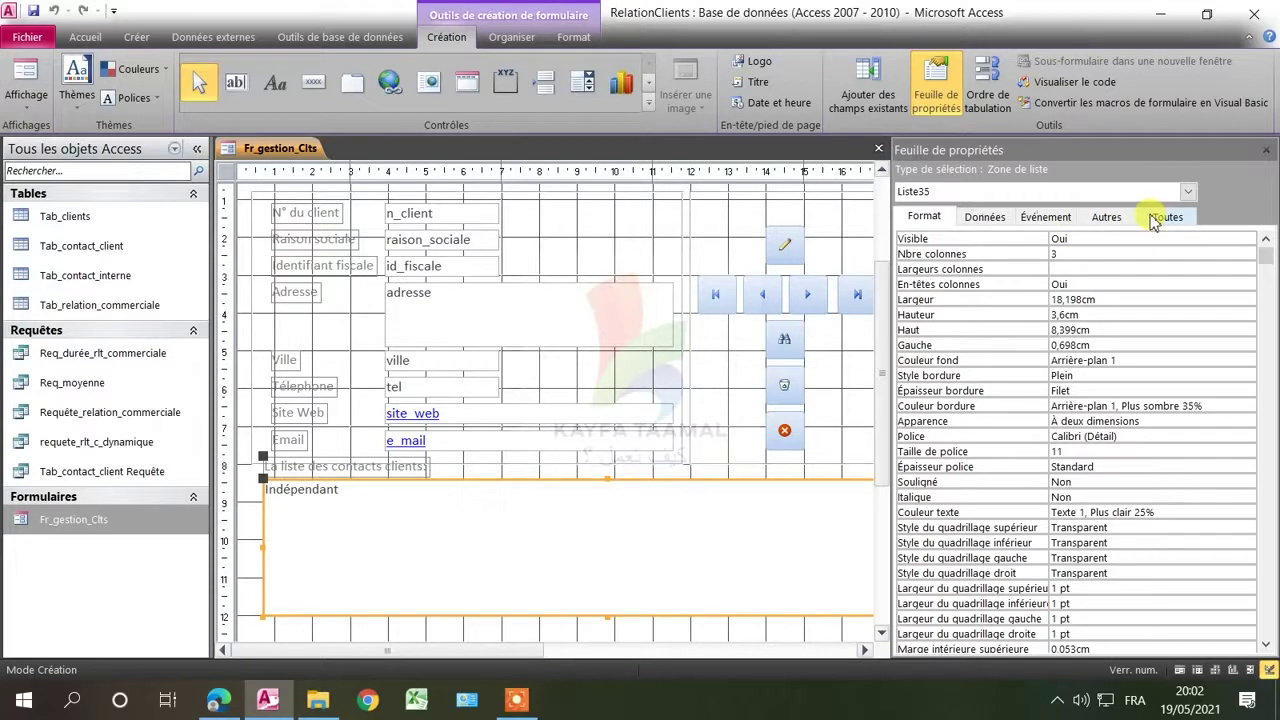
pyautogui.click(985, 216)
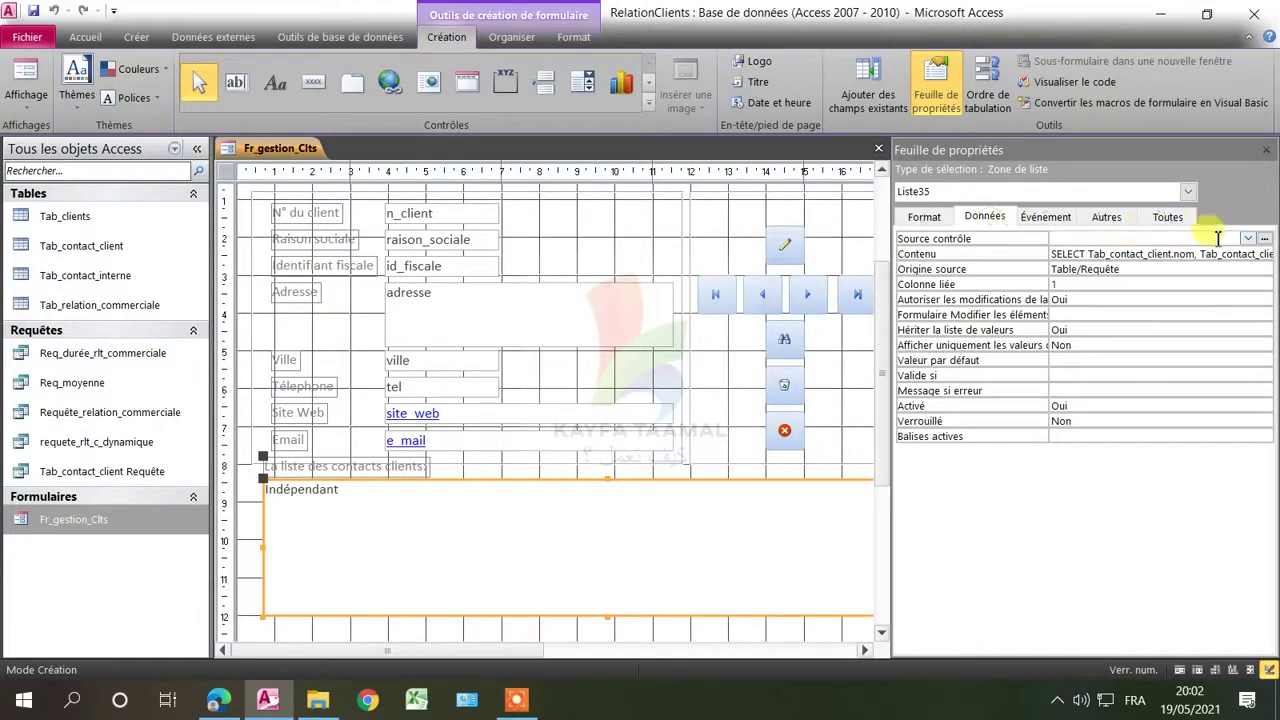
# View the query behind the list box's Contenu property, check its n_client criteria cell, and close the query builder.
pyautogui.click(1221, 256)
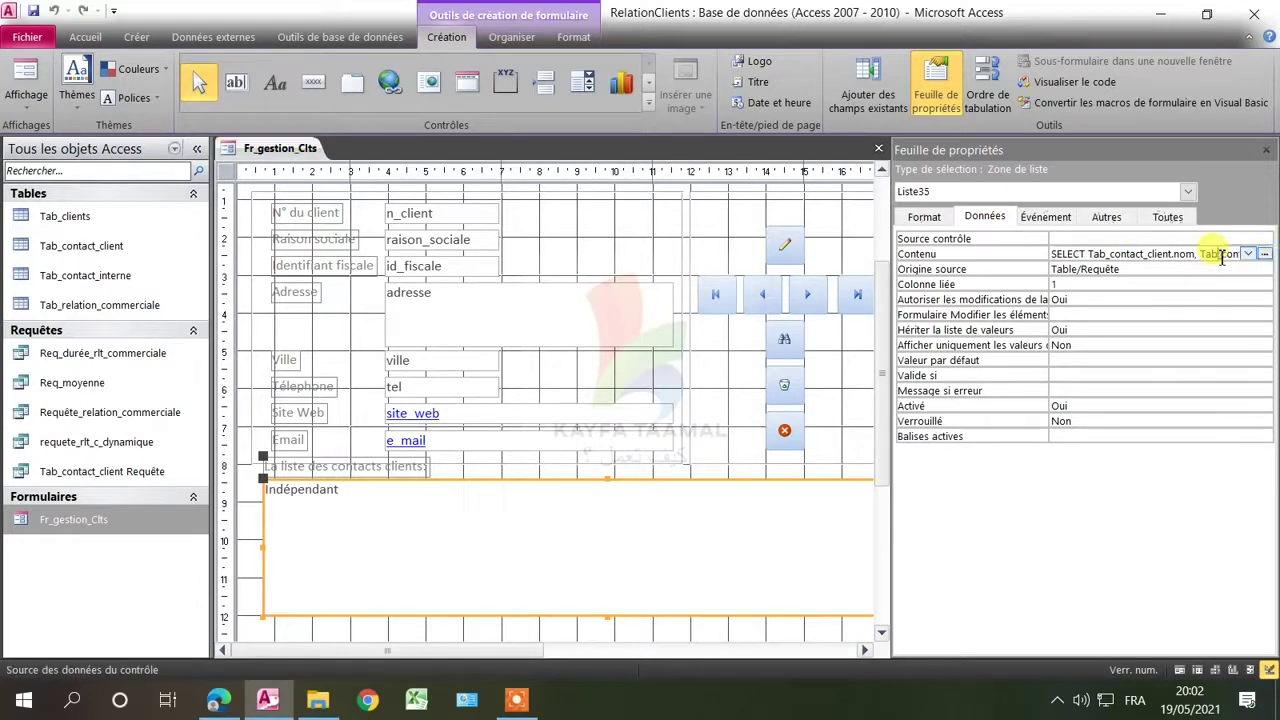
pyautogui.click(1267, 254)
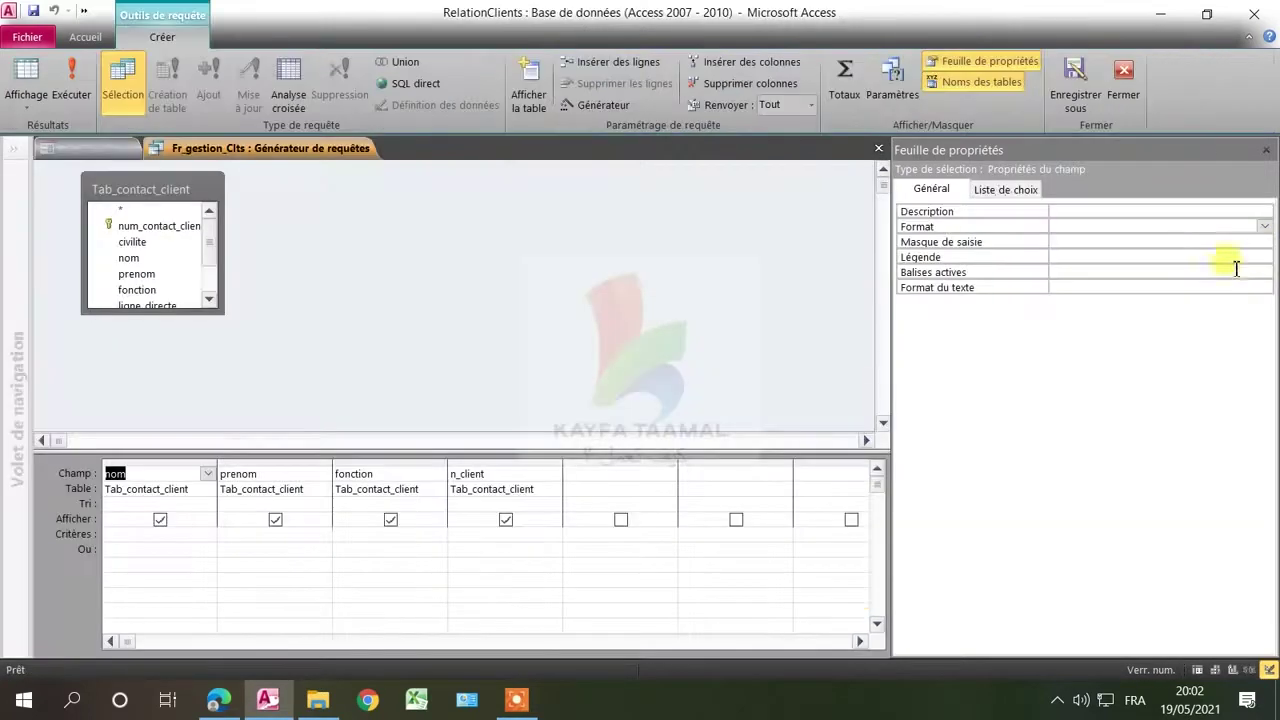
pyautogui.click(470, 532)
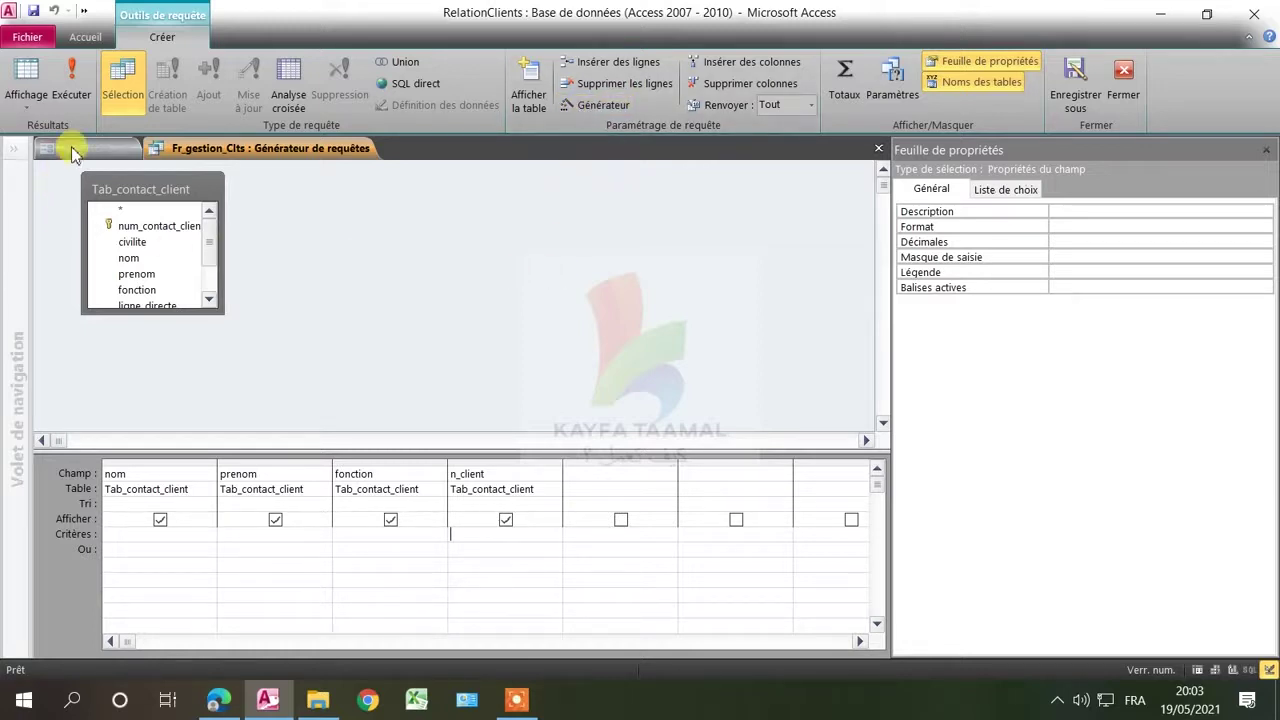
pyautogui.rightClick(260, 146)
pyautogui.click(316, 152)
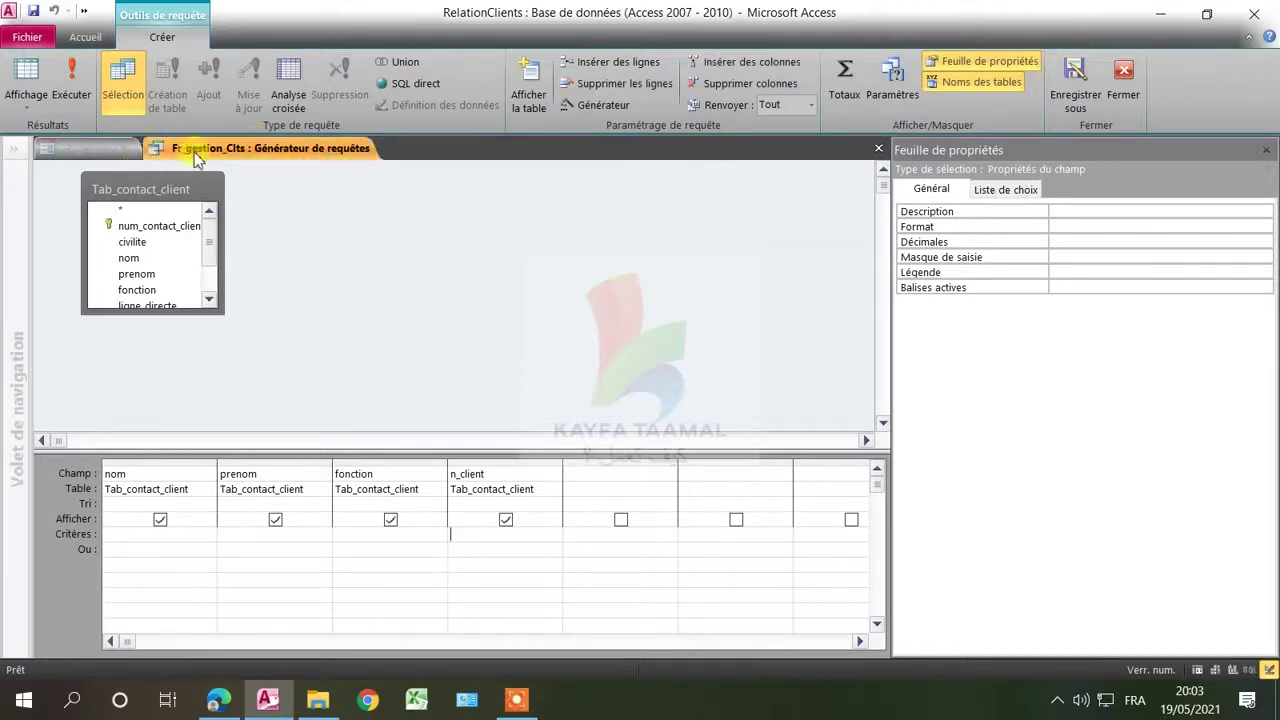
pyautogui.rightClick(262, 151)
pyautogui.click(302, 182)
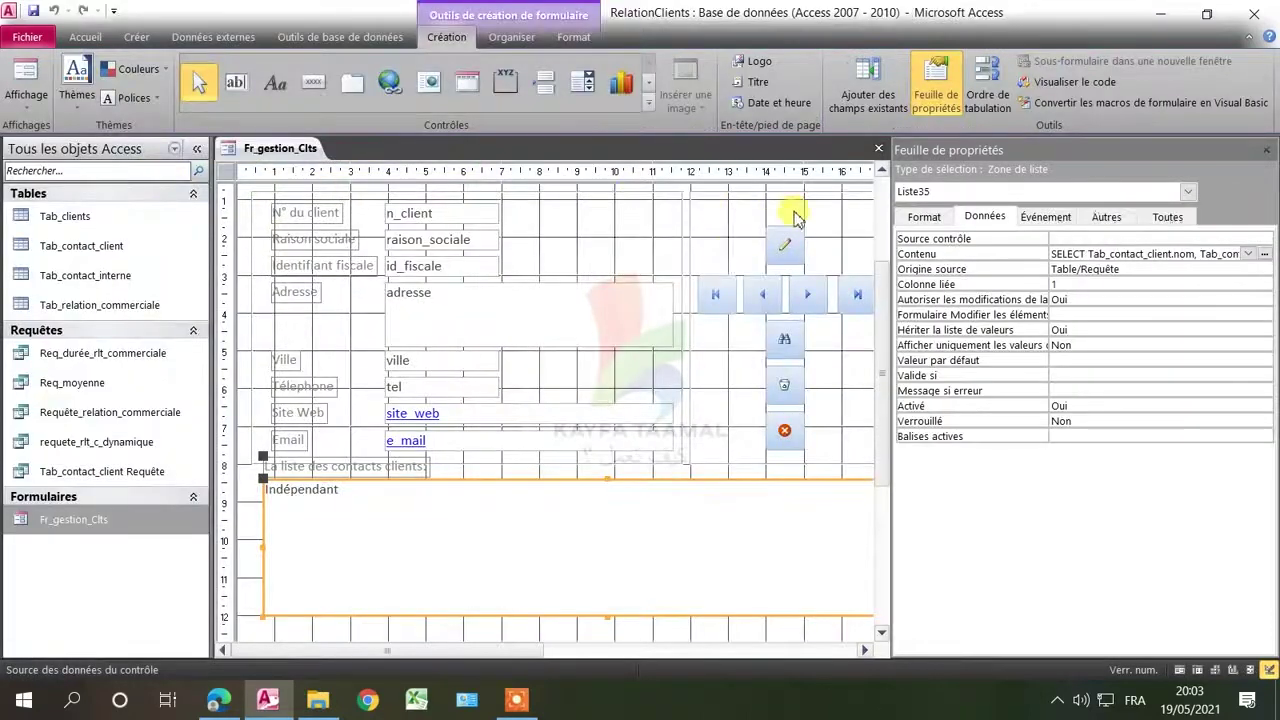
# Inspect the form's n_client text box and the relationship between Tab_clients and Tab_contact_client, and close the relationships view.
pyautogui.click(425, 337)
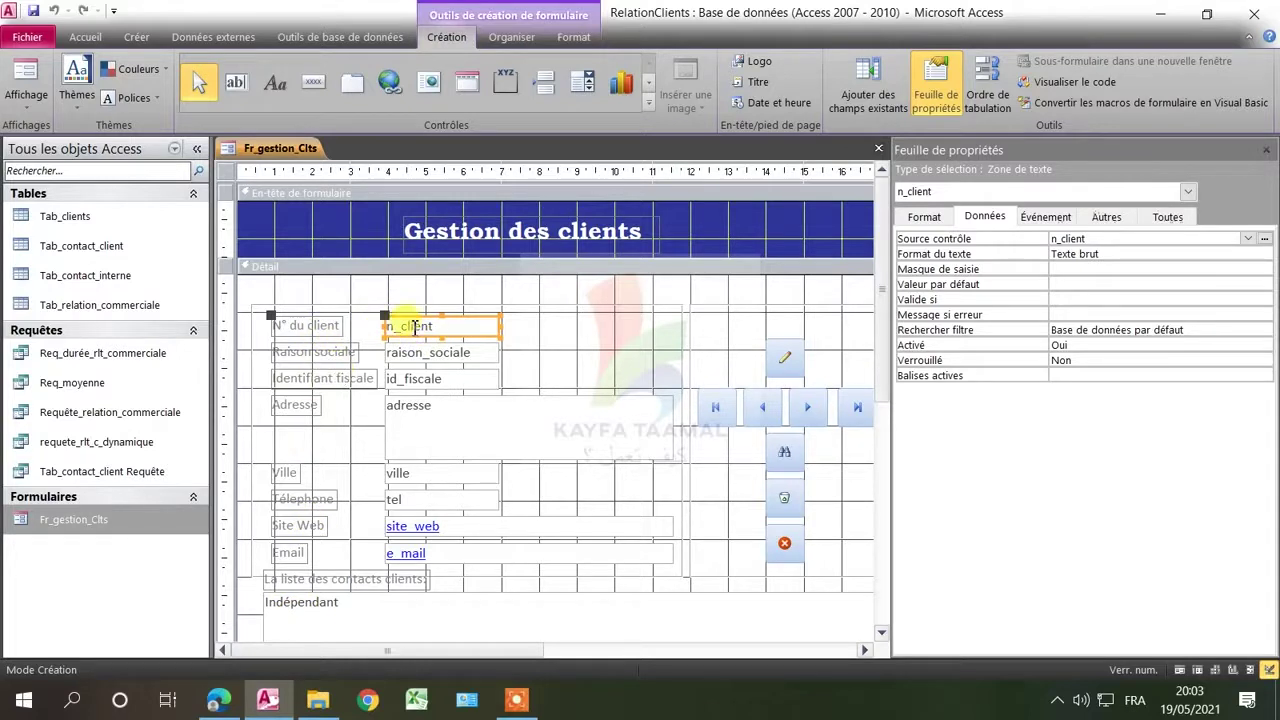
pyautogui.click(322, 38)
pyautogui.click(218, 88)
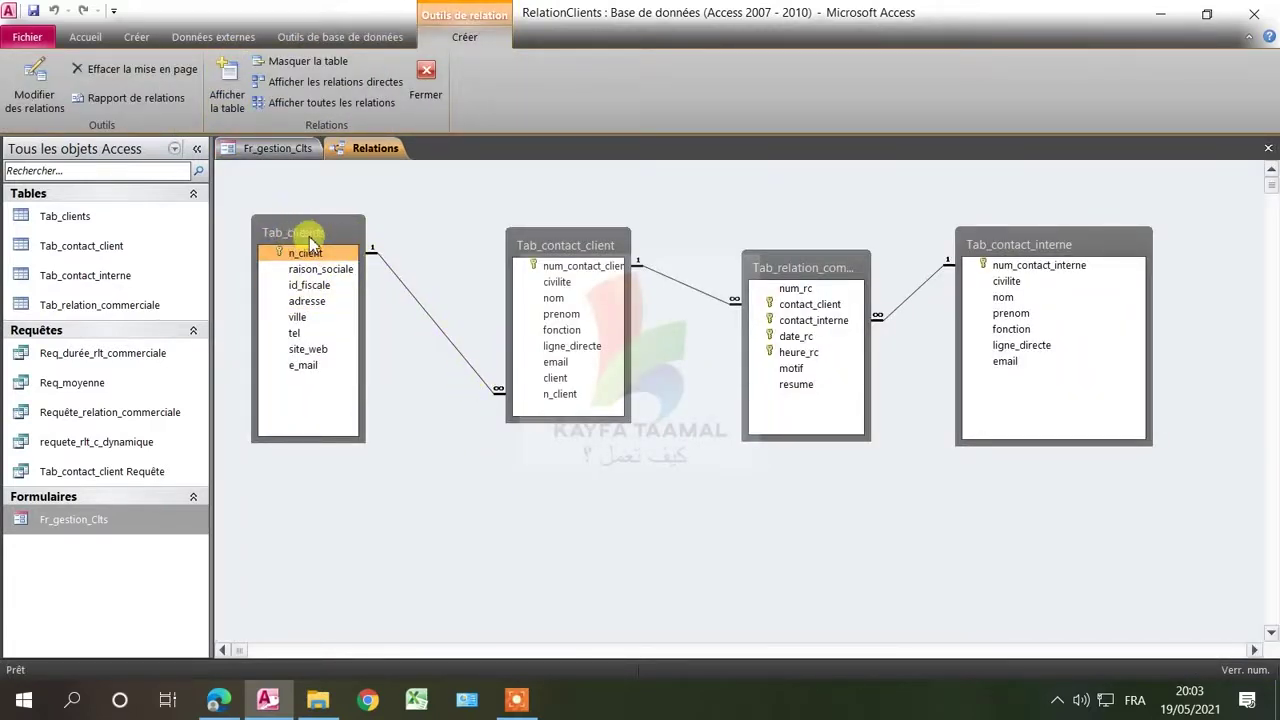
pyautogui.click(425, 72)
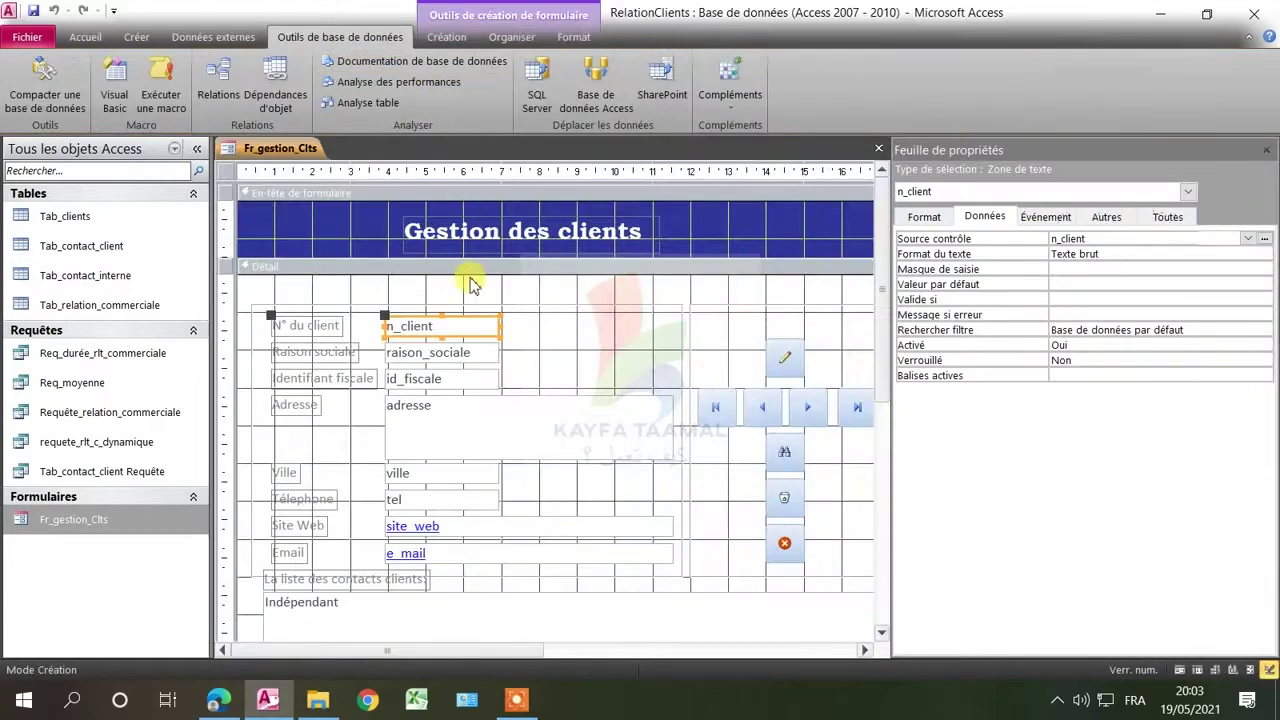
# Select the contacts list box and open its Contenu query in the query builder.
pyautogui.scroll(-1, 478, 357)
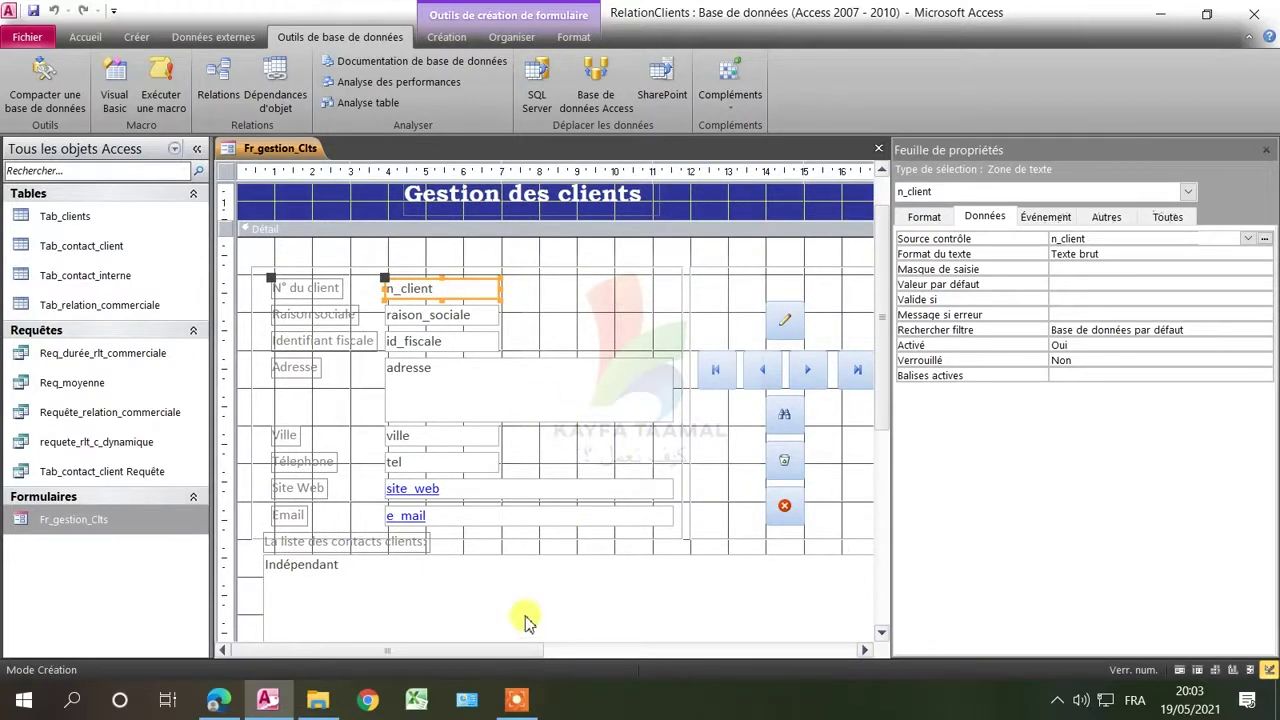
pyautogui.rightClick(507, 575)
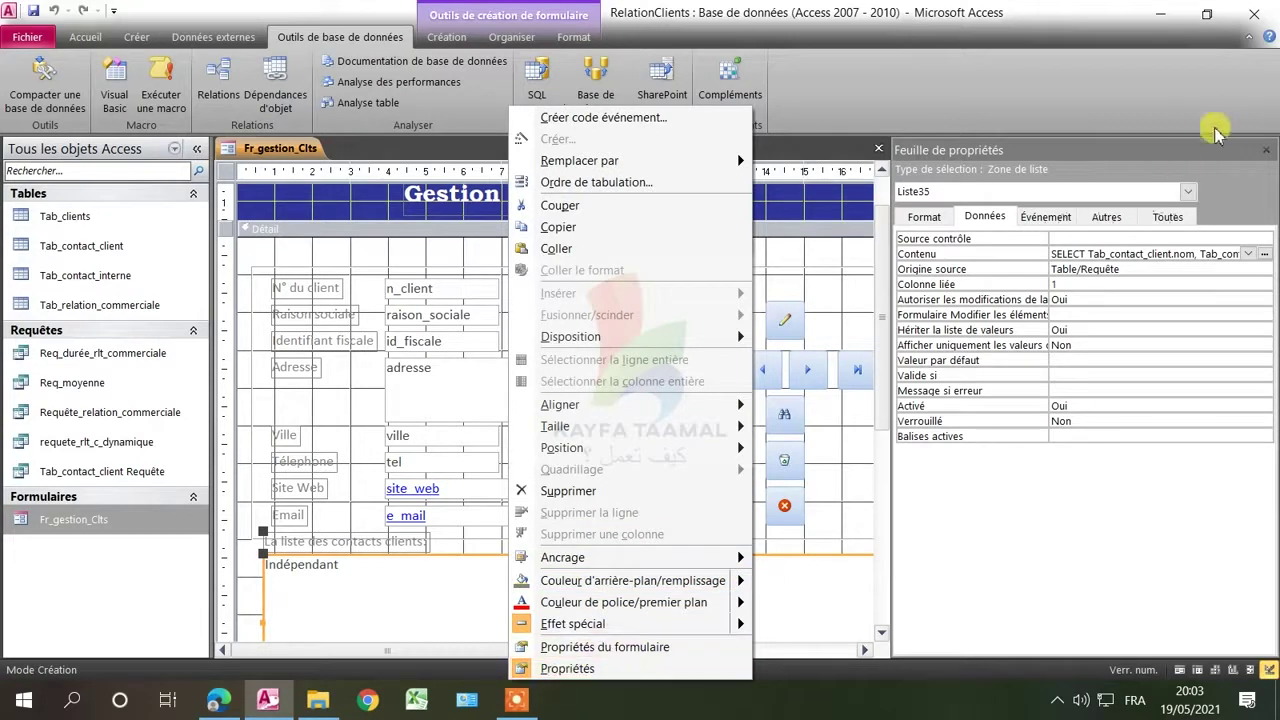
pyautogui.click(1215, 240)
pyautogui.click(1248, 255)
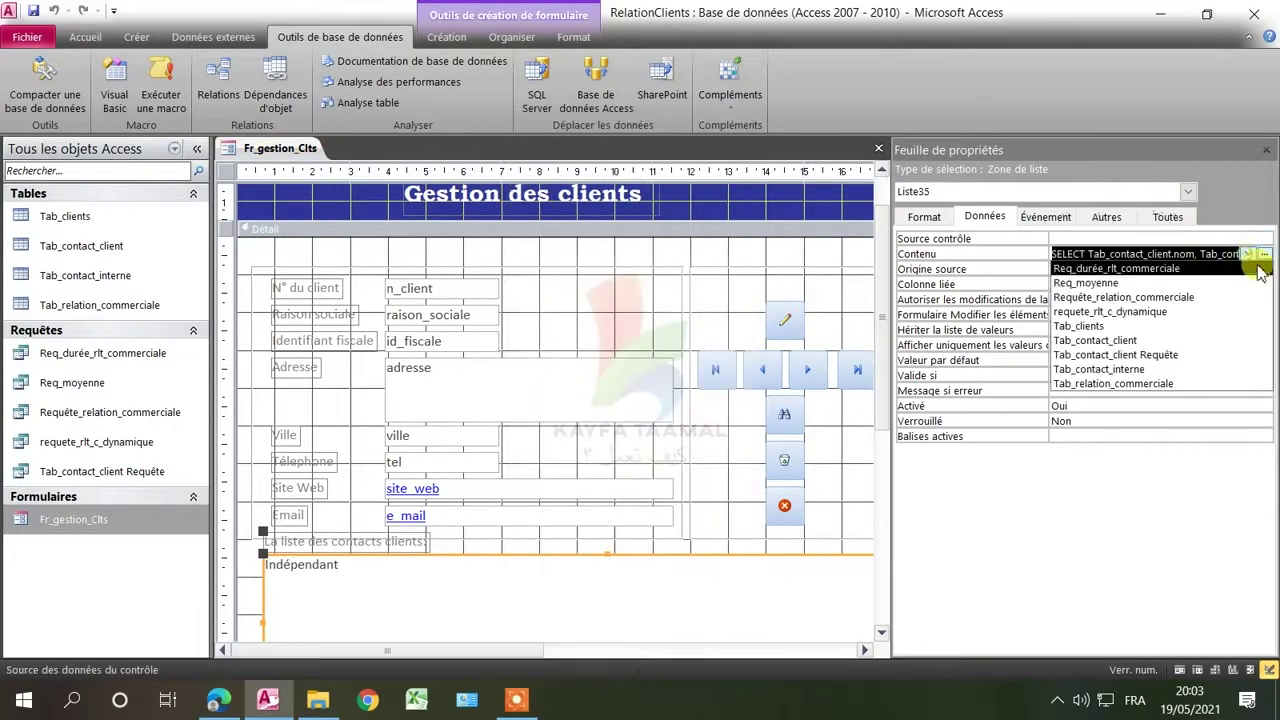
pyautogui.click(1265, 255)
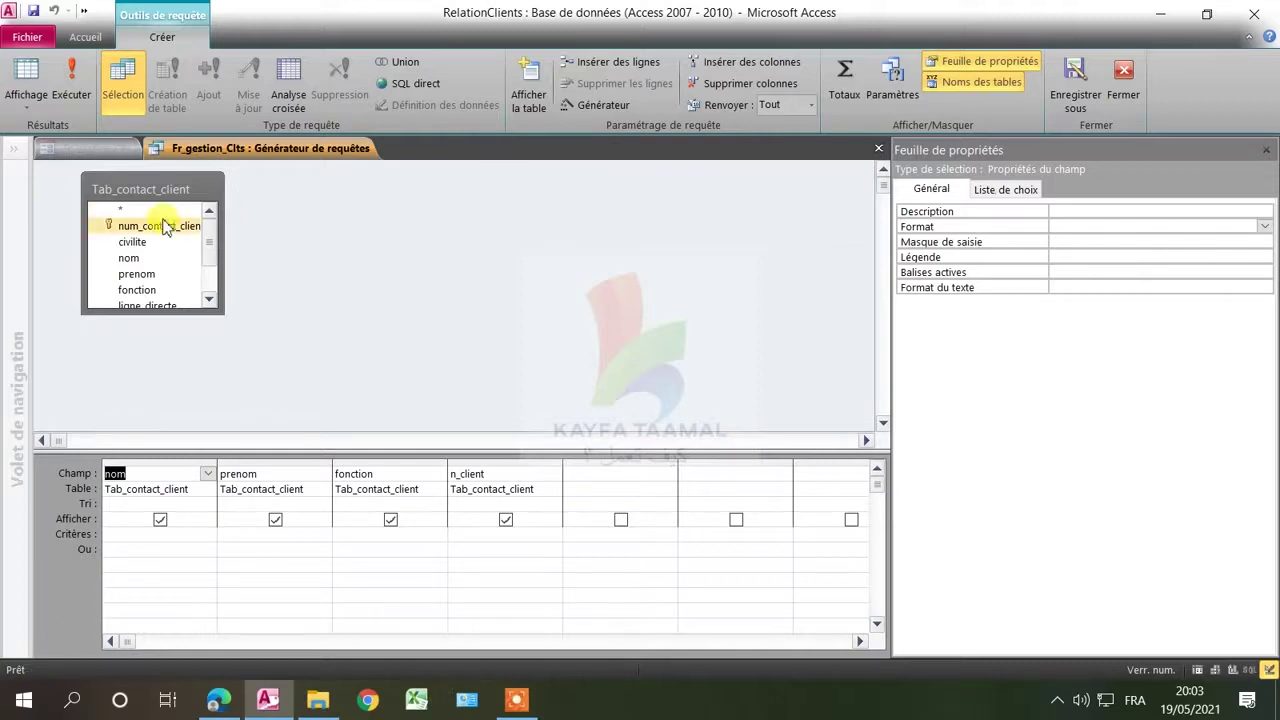
# Build the n_client criterion Formulaires![Fr_gestion_Clts]![n_client] in the expression builder, and save and close the query.
pyautogui.click(466, 540)
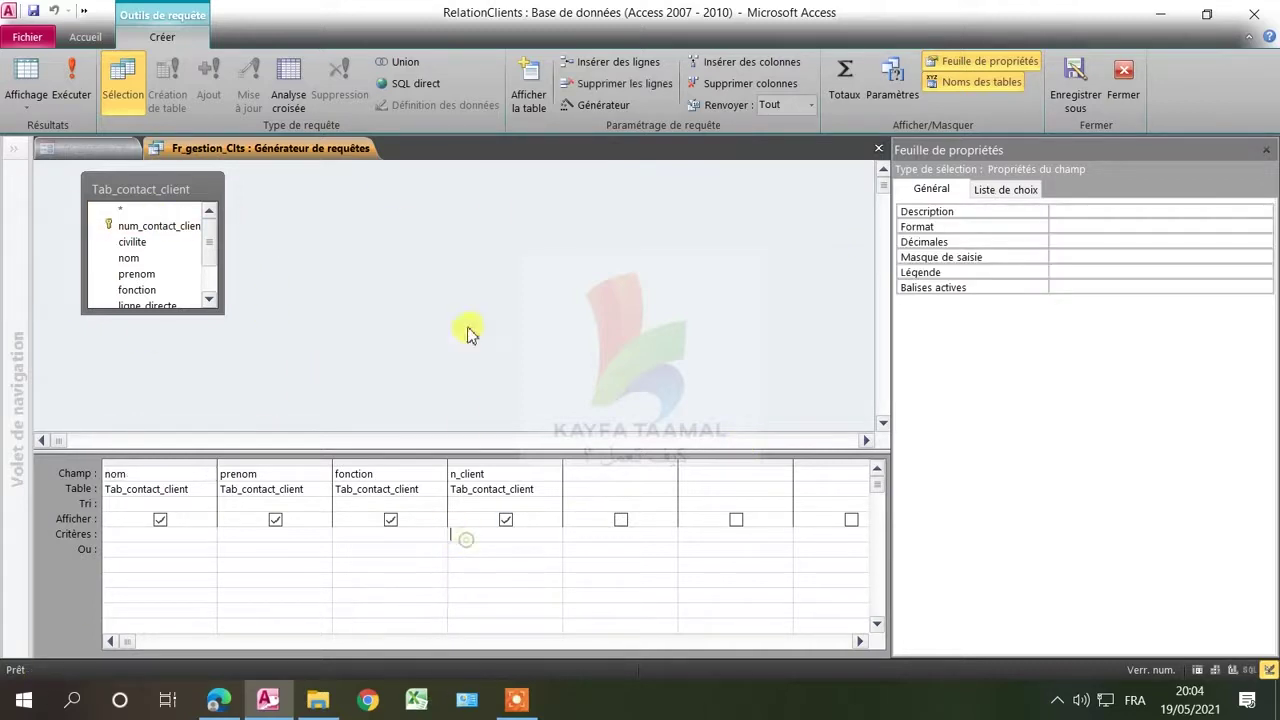
pyautogui.click(595, 105)
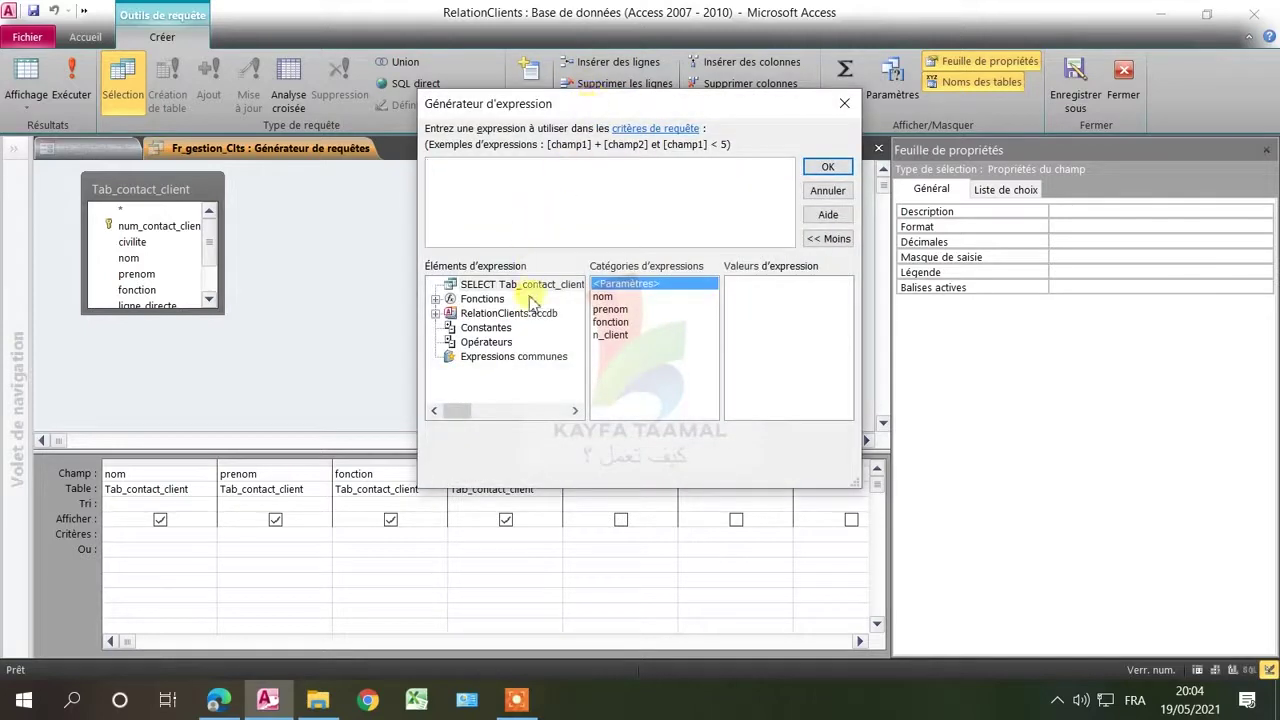
pyautogui.click(436, 314)
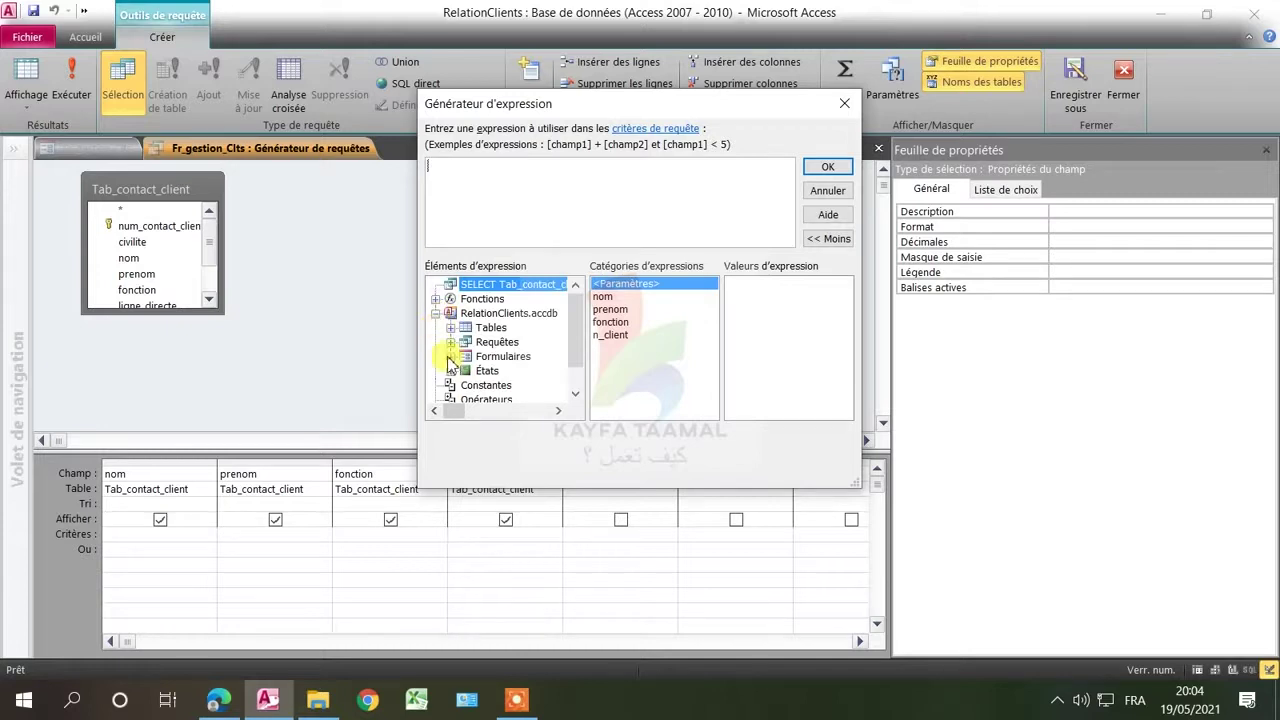
pyautogui.click(450, 357)
pyautogui.scroll(-1, 462, 368)
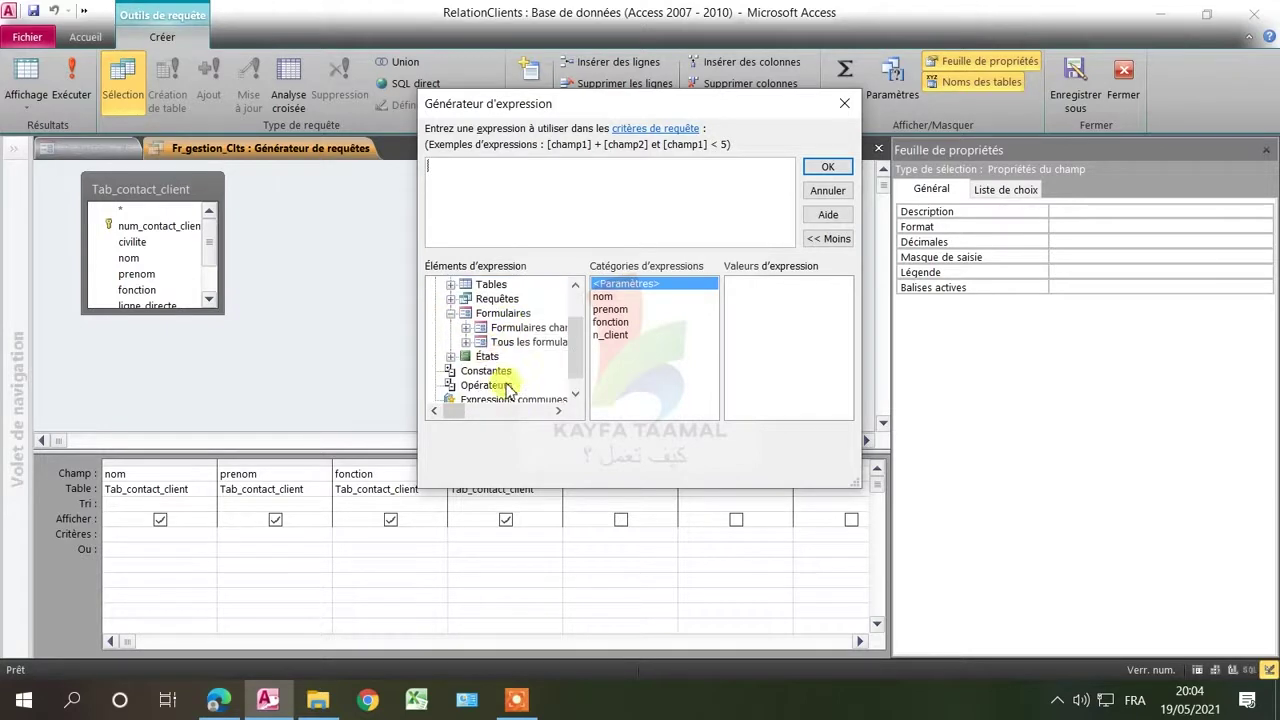
pyautogui.click(466, 342)
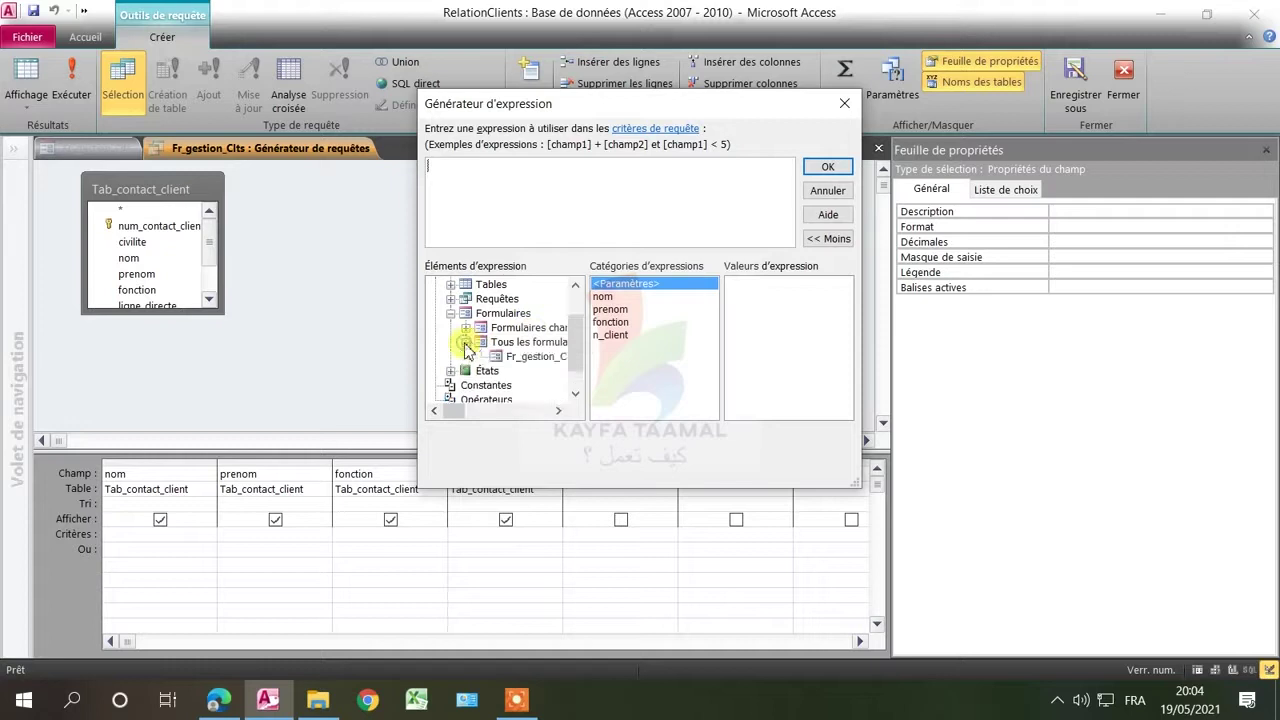
pyautogui.click(519, 360)
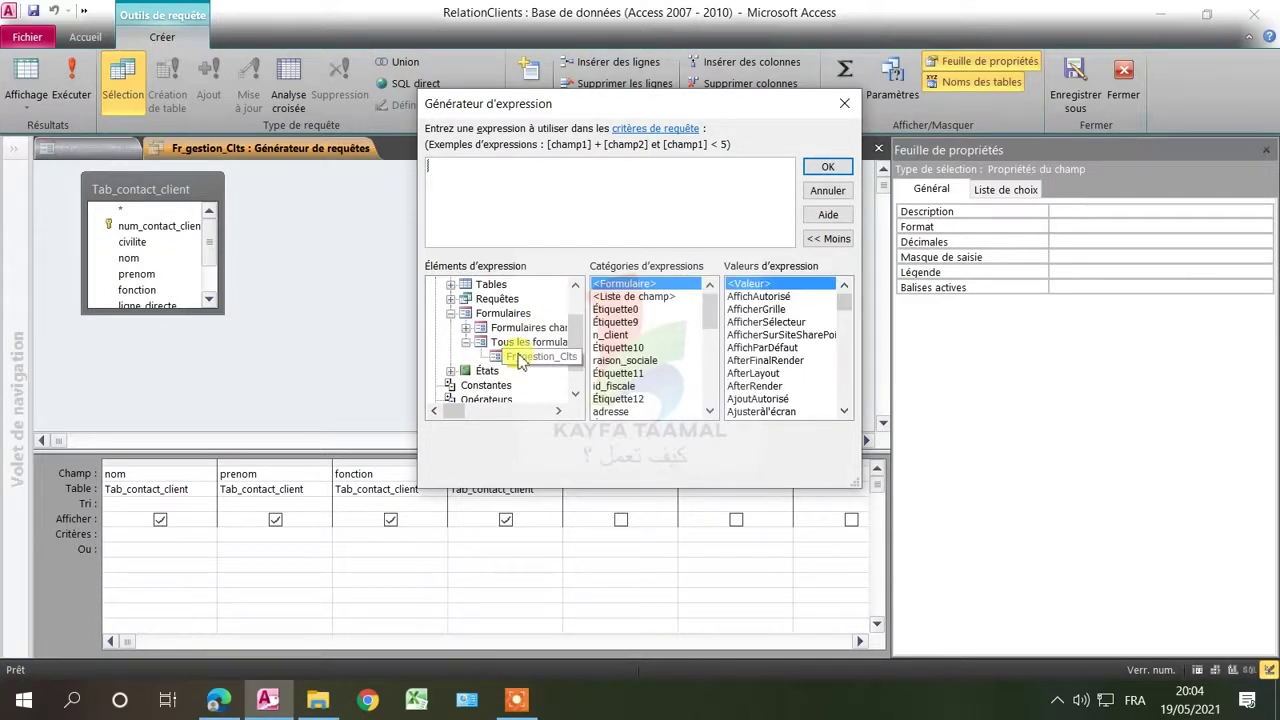
pyautogui.click(610, 336)
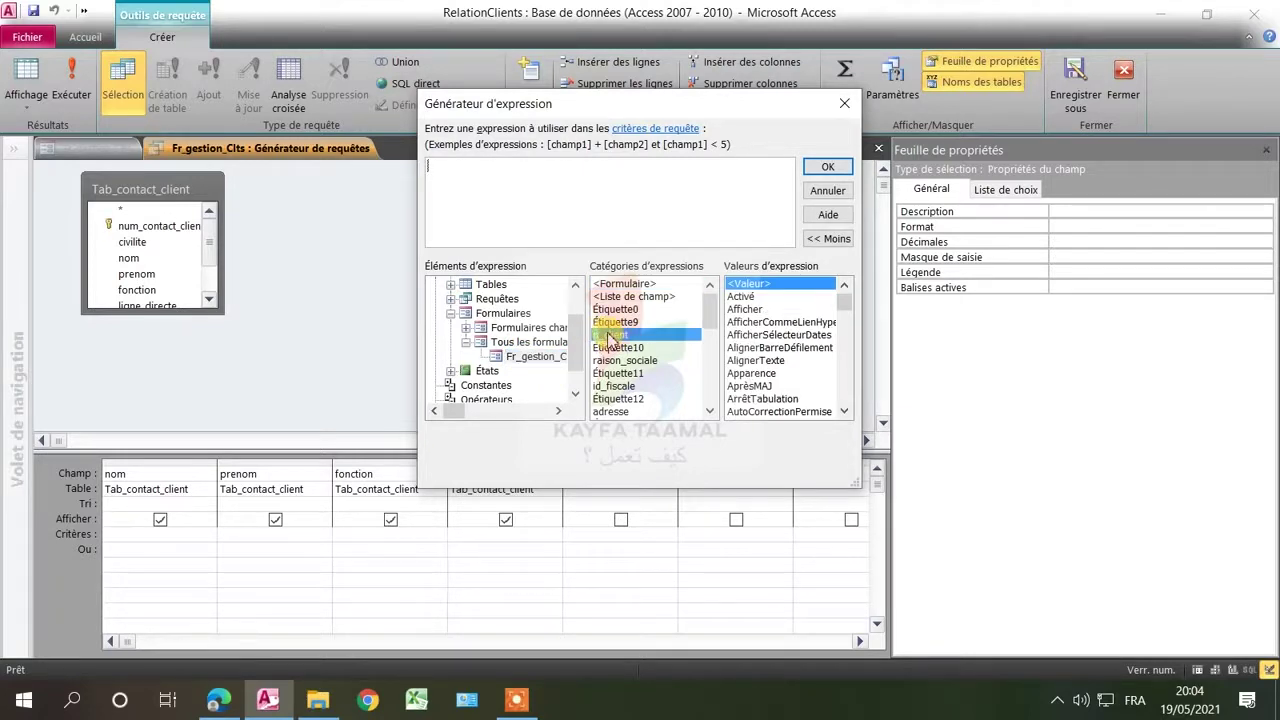
pyautogui.doubleClick(610, 336)
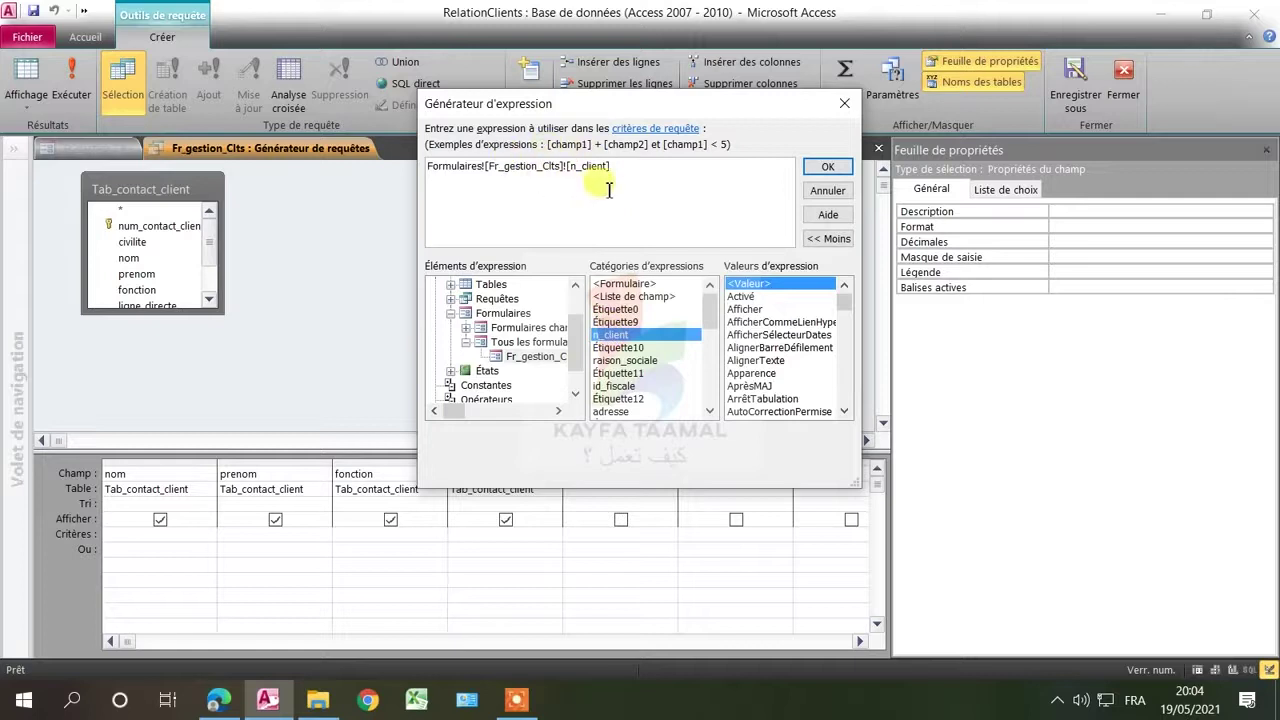
pyautogui.click(826, 167)
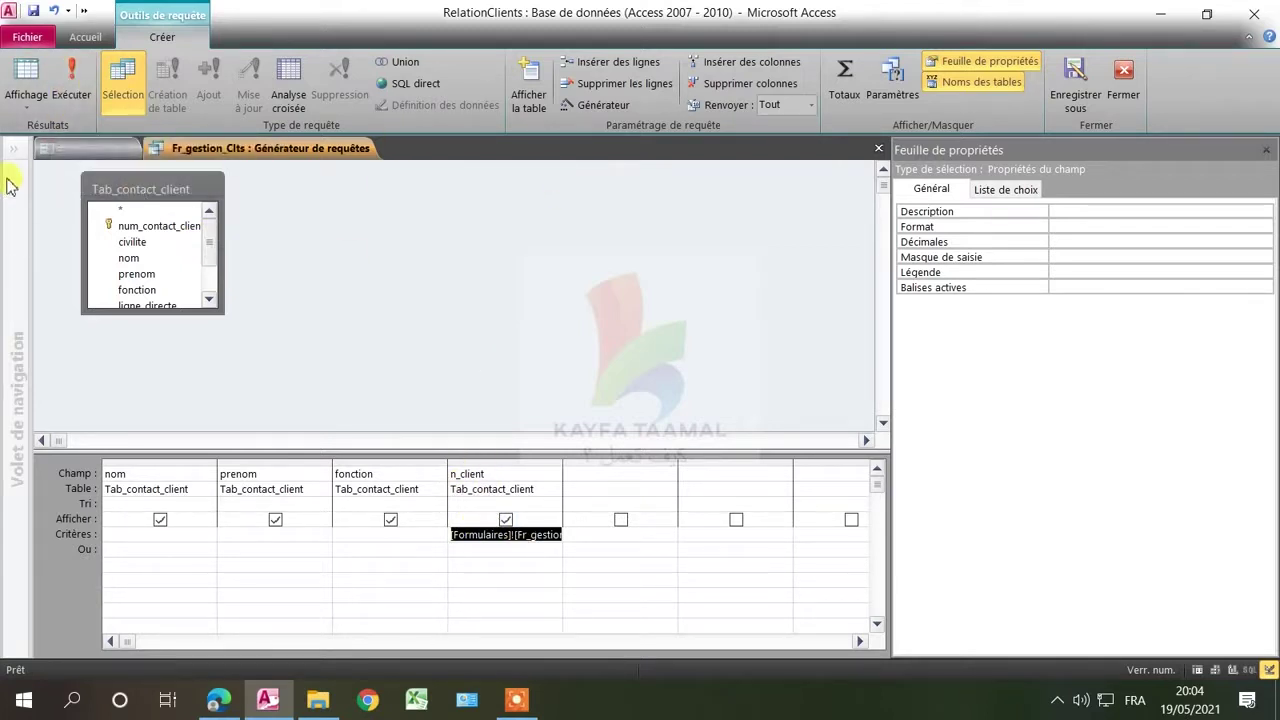
pyautogui.click(30, 12)
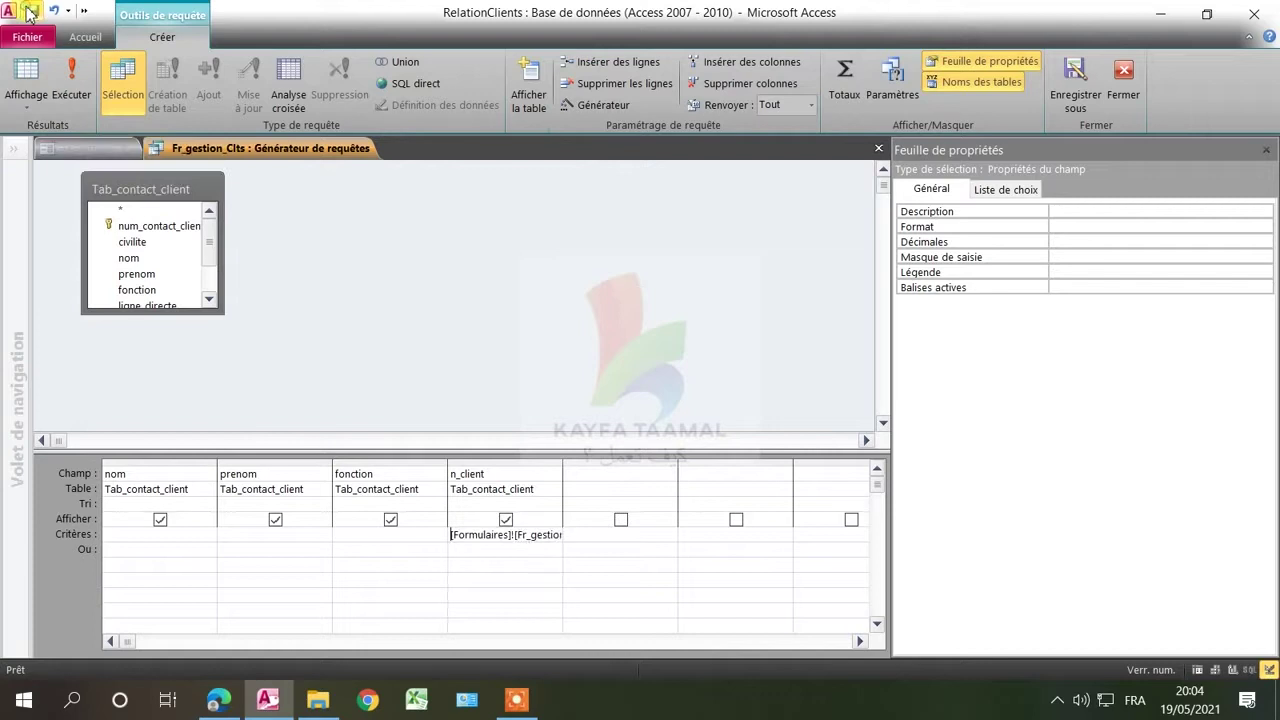
pyautogui.click(876, 147)
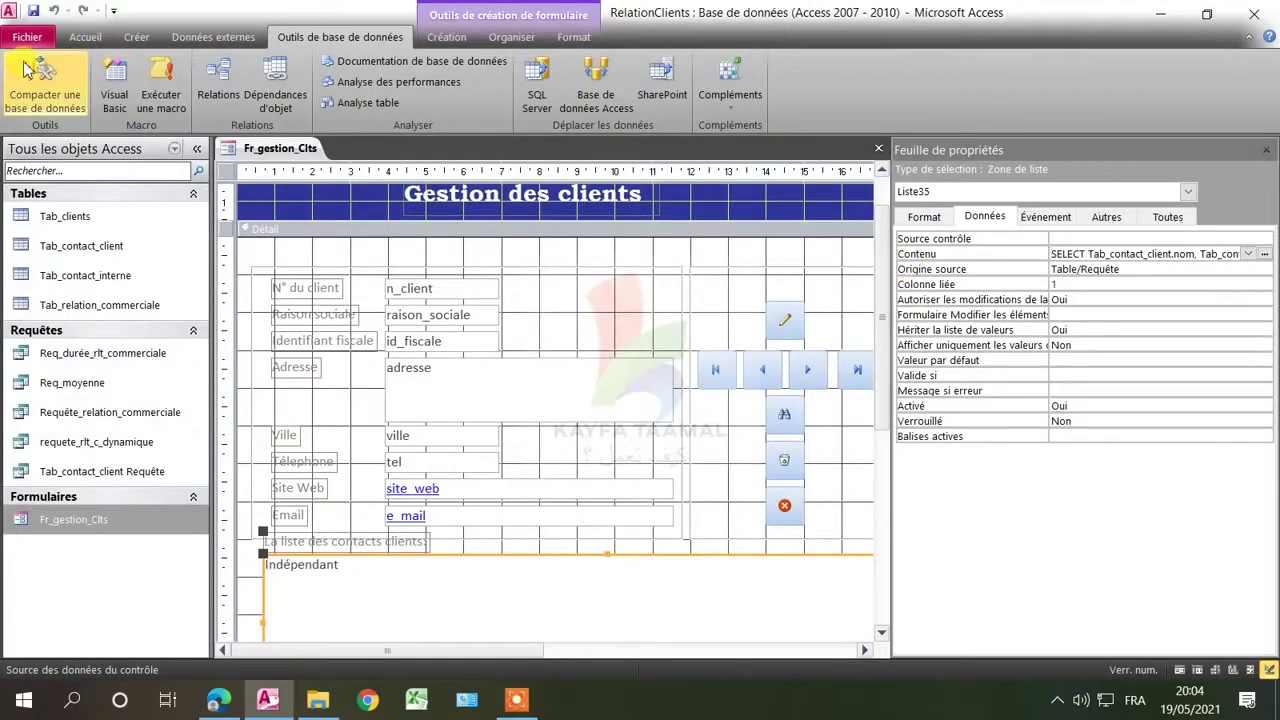
# Deselect the list box and show Fr_gestion_Clts in form view to check the filtered contact list.
pyautogui.rightClick(585, 260)
pyautogui.click(498, 258)
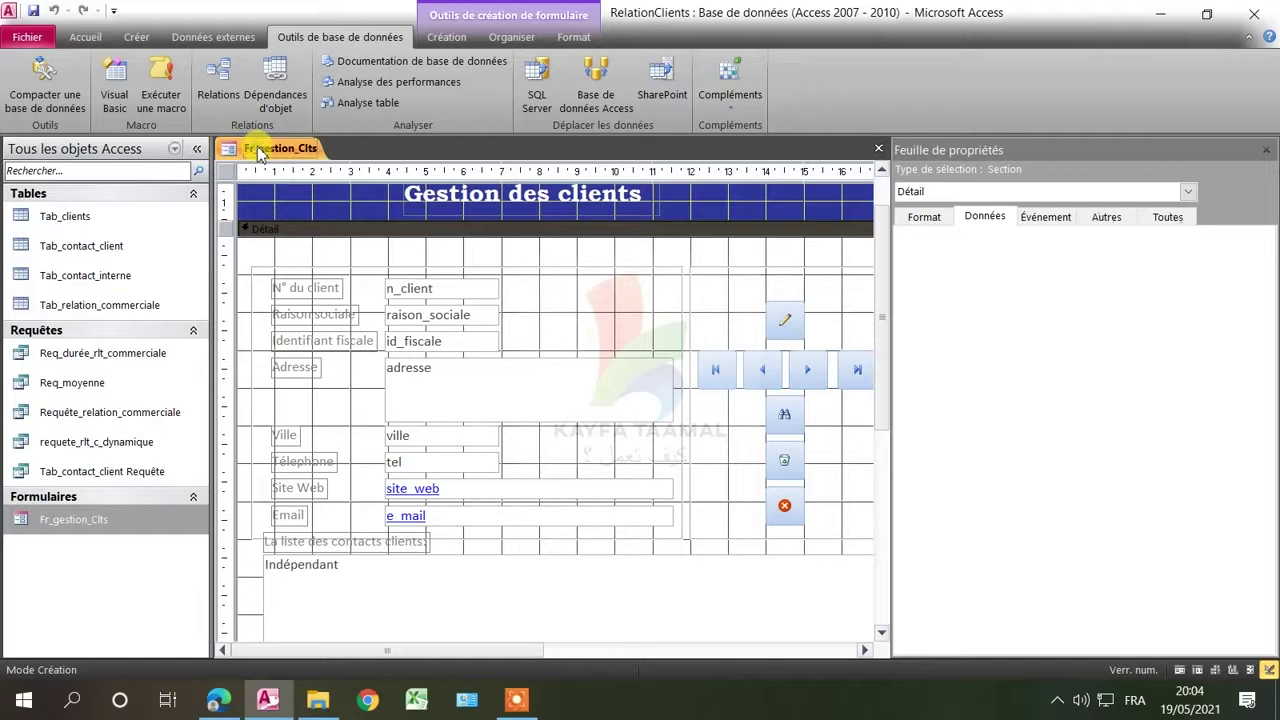
pyautogui.click(85, 37)
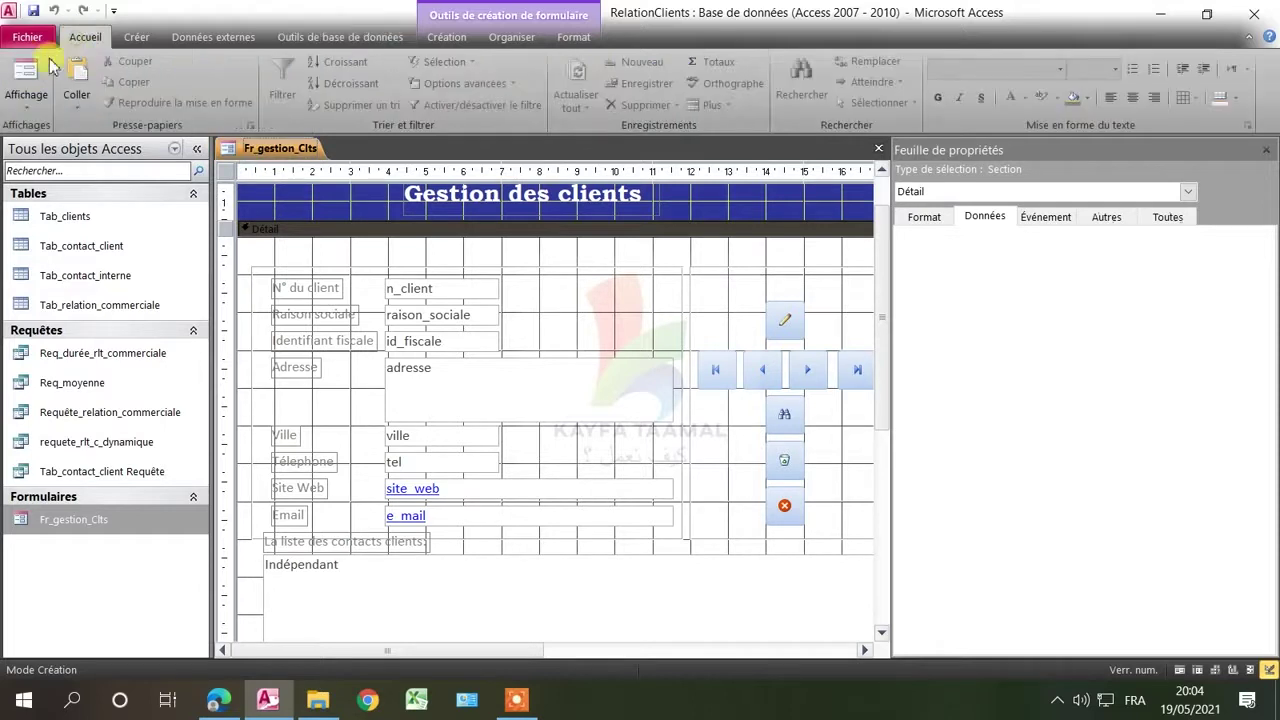
pyautogui.click(28, 70)
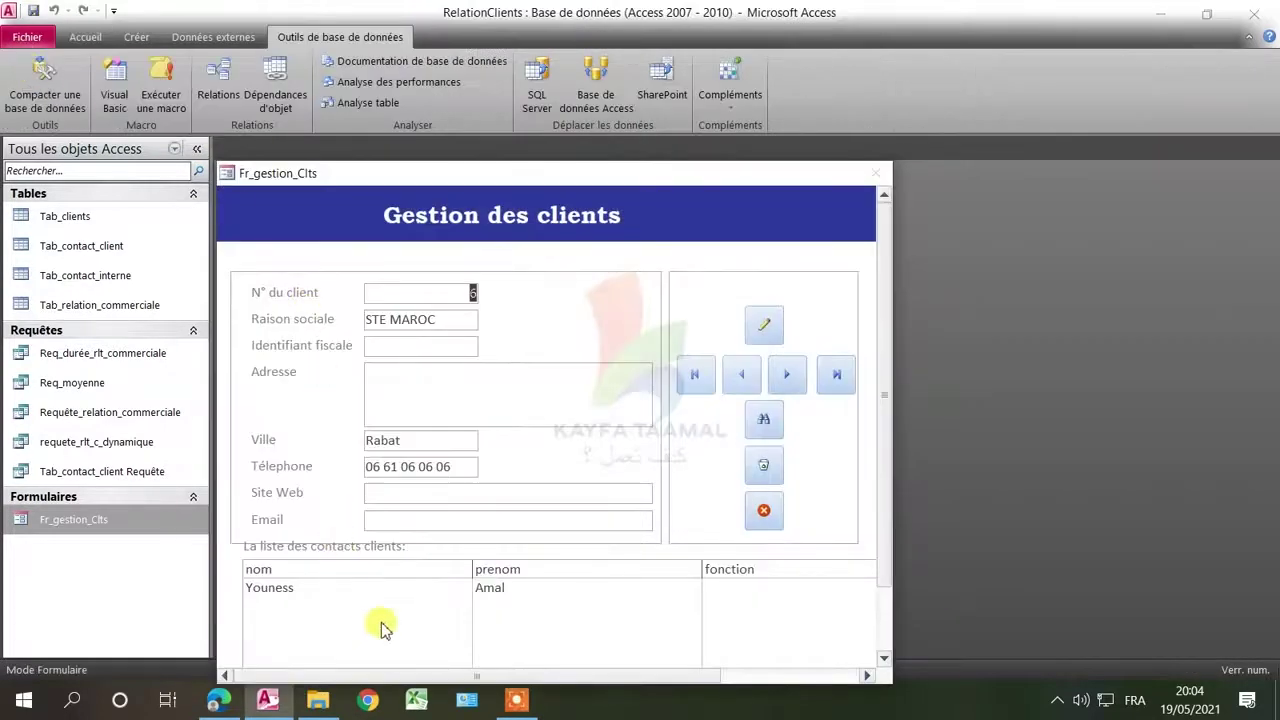
# Move between the client records in Fr_gestion_Clts and check whether the contact list follows the current client.
pyautogui.click(300, 590)
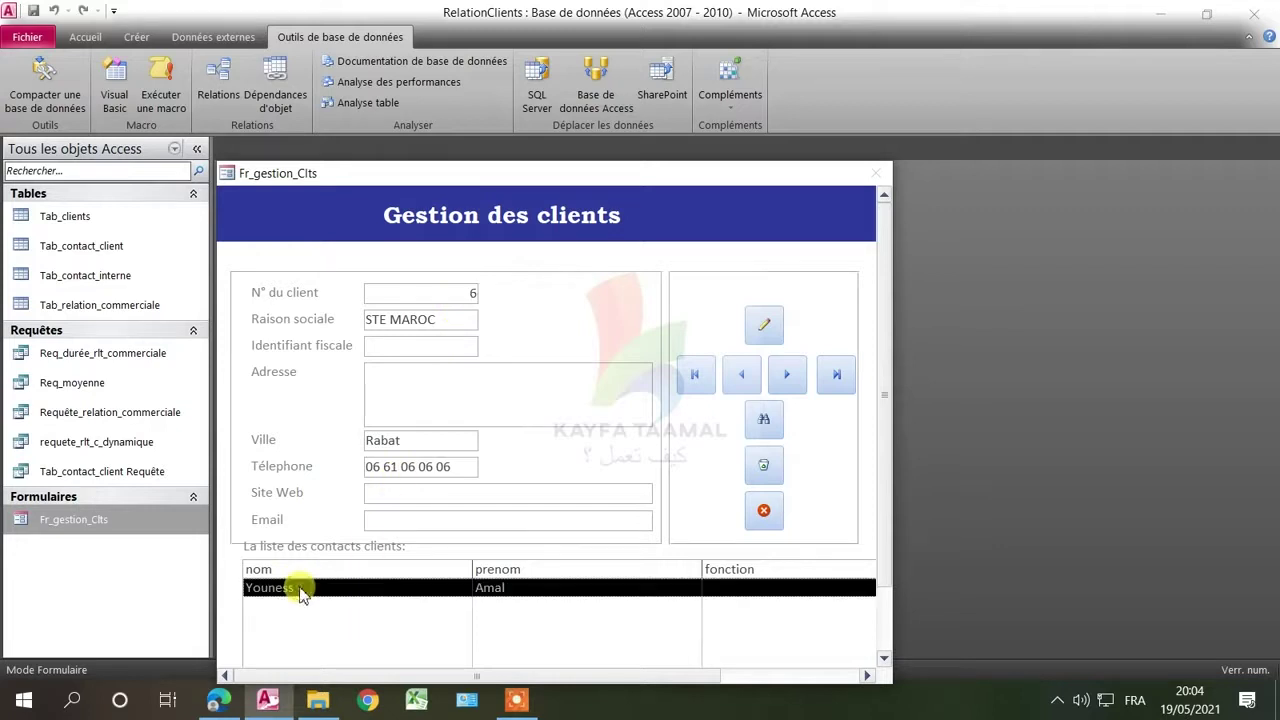
pyautogui.click(788, 376)
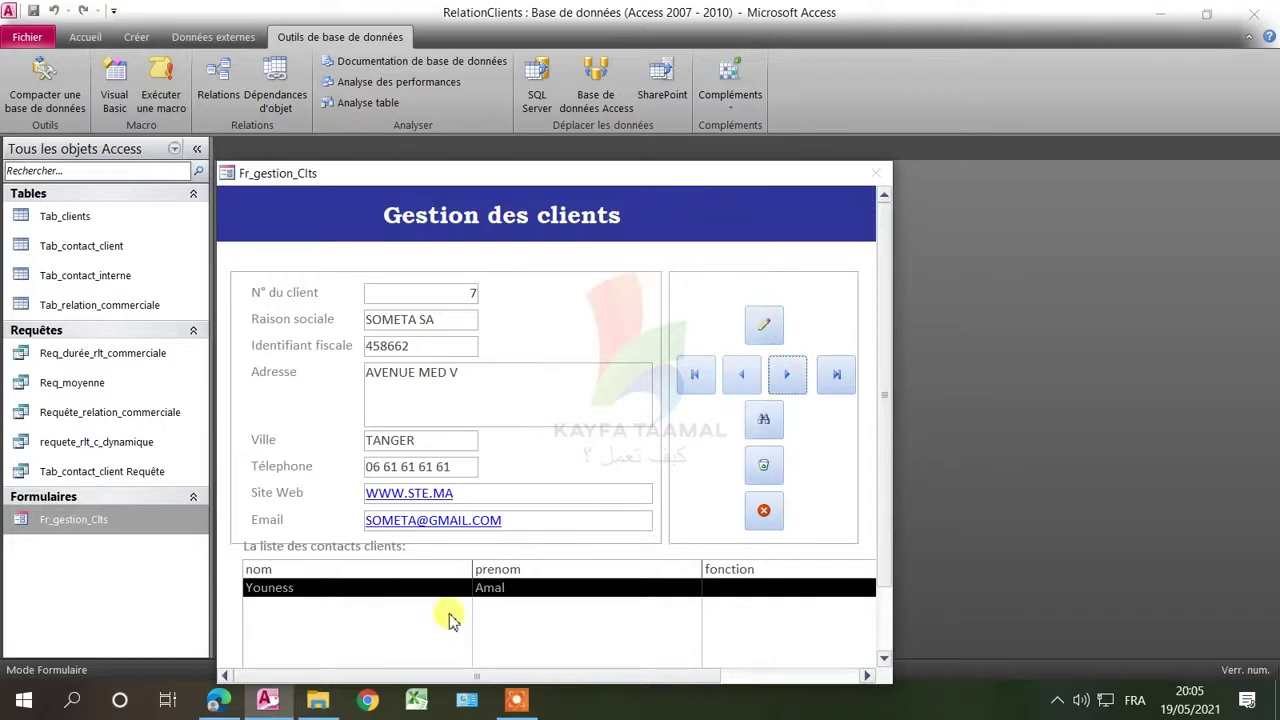
pyautogui.click(538, 592)
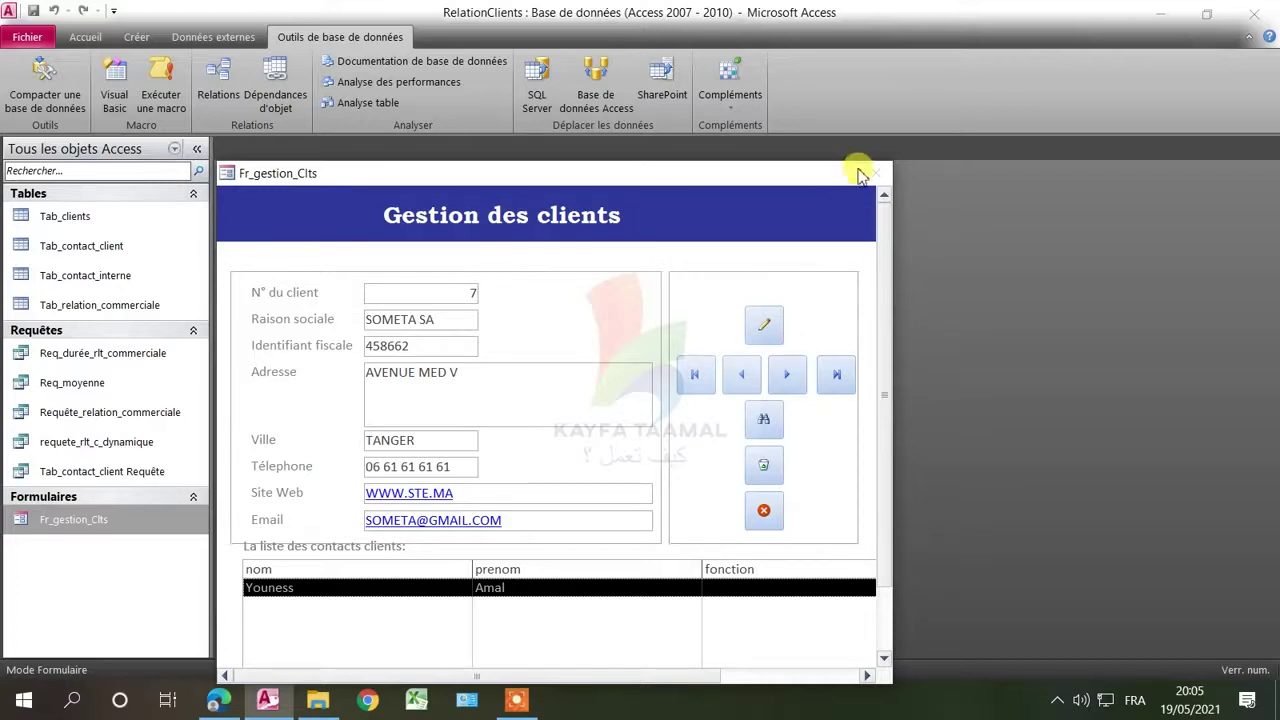
pyautogui.click(764, 510)
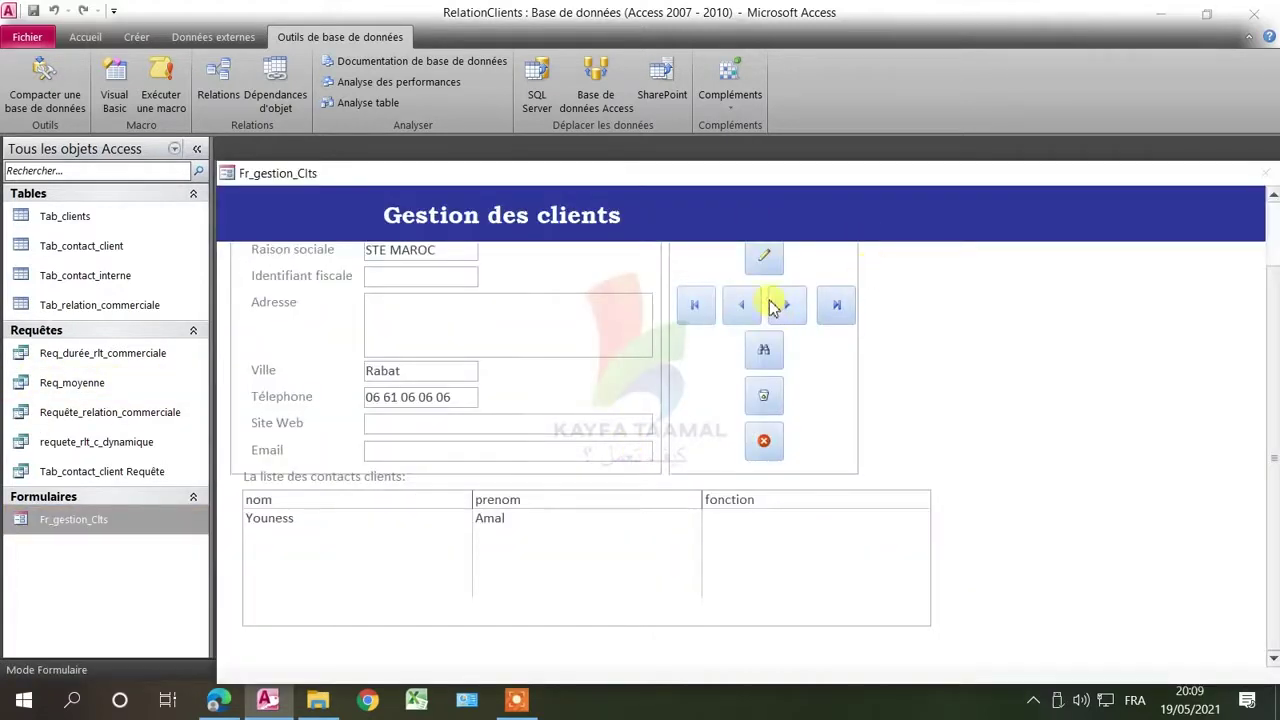
pyautogui.click(768, 306)
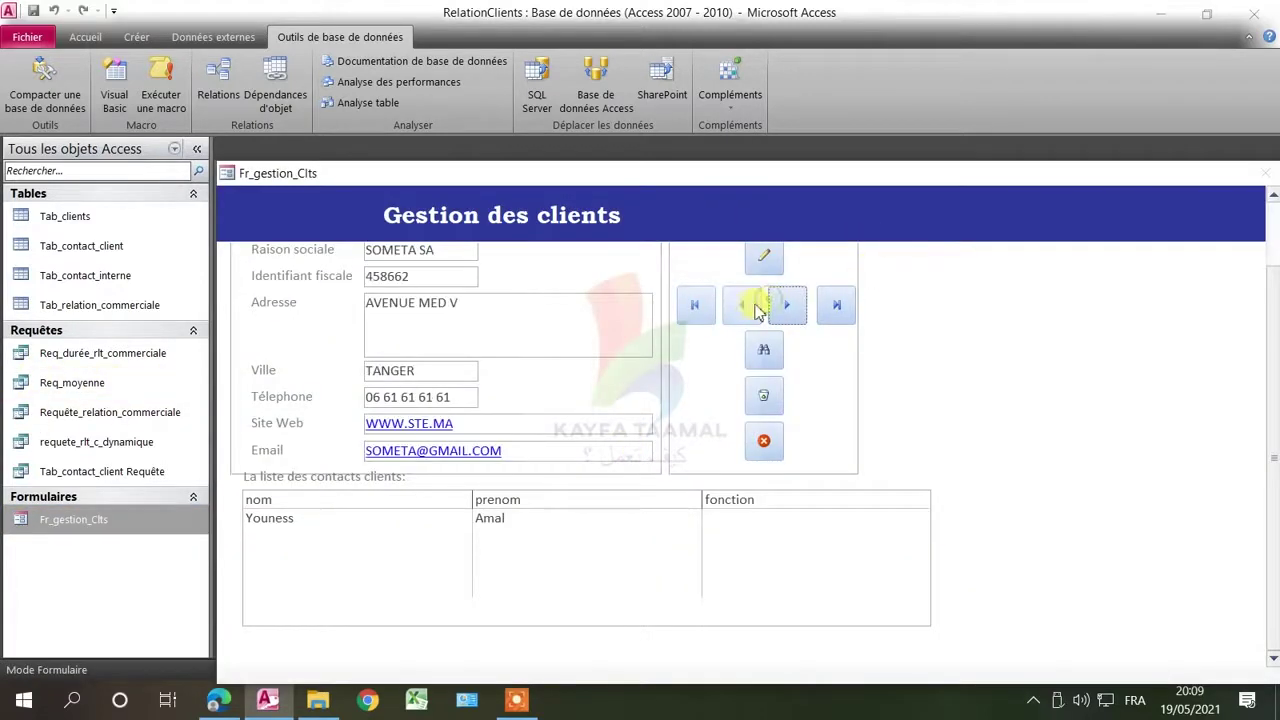
pyautogui.click(746, 306)
pyautogui.click(779, 310)
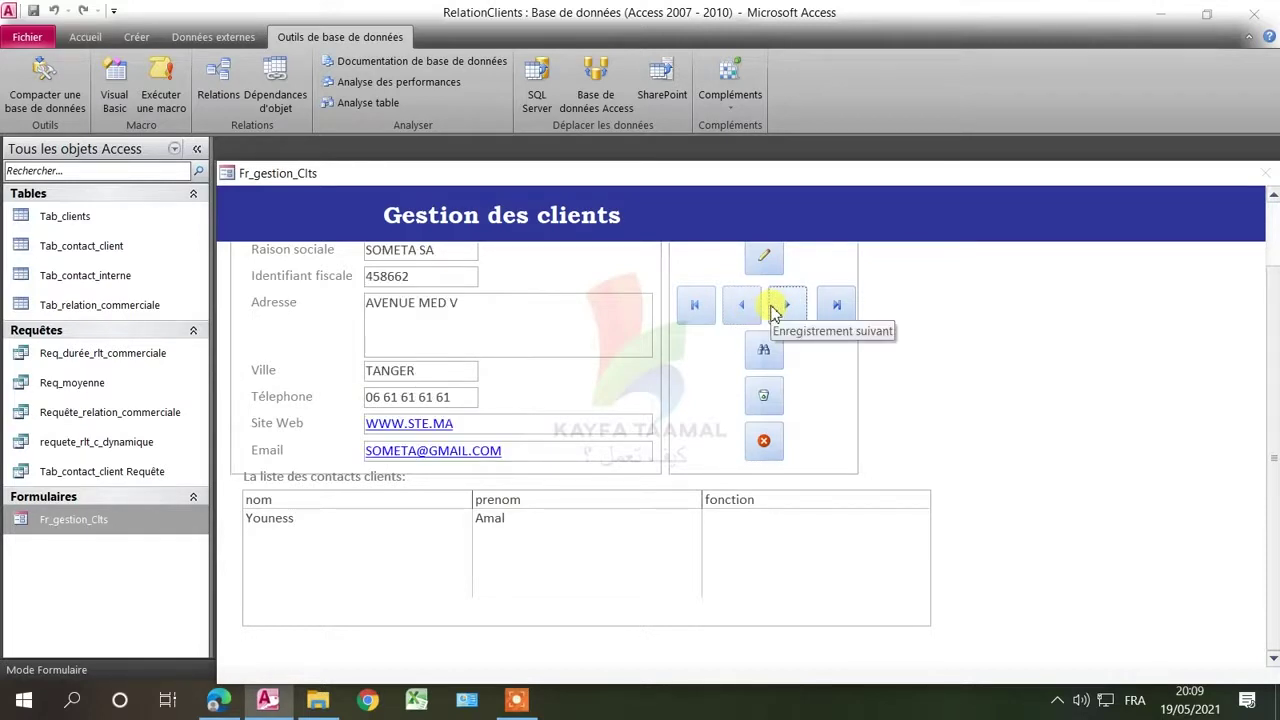
pyautogui.click(301, 521)
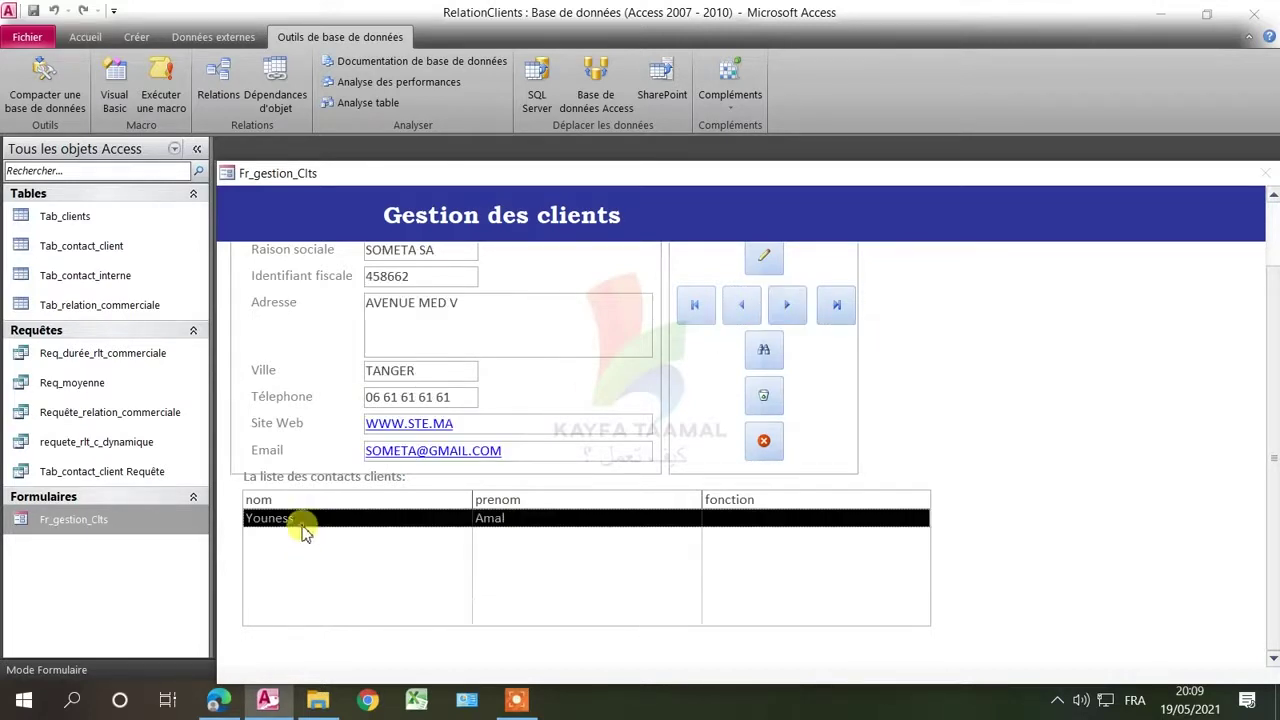
pyautogui.scroll(1, 610, 480)
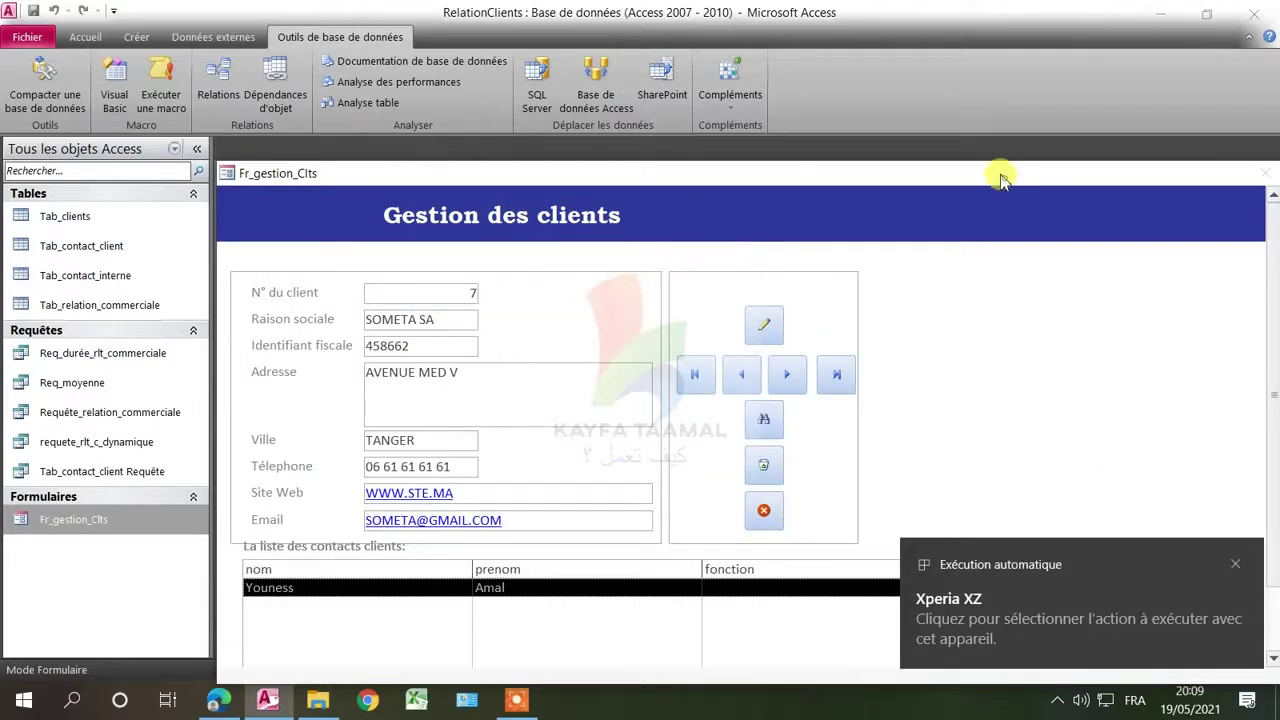
pyautogui.moveTo(997, 177); pyautogui.dragTo(951, 86)
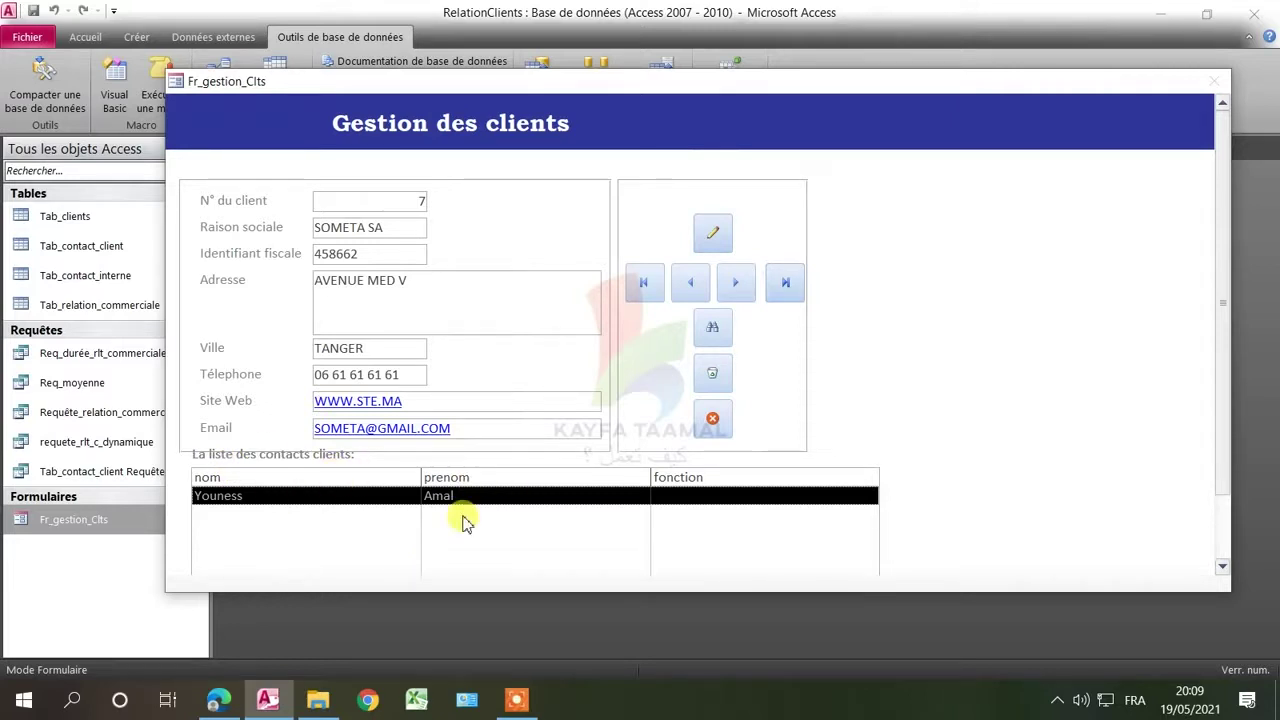
# Show Fr_gestion_Clts in design view and open the properties of the form itself.
pyautogui.rightClick(1076, 282)
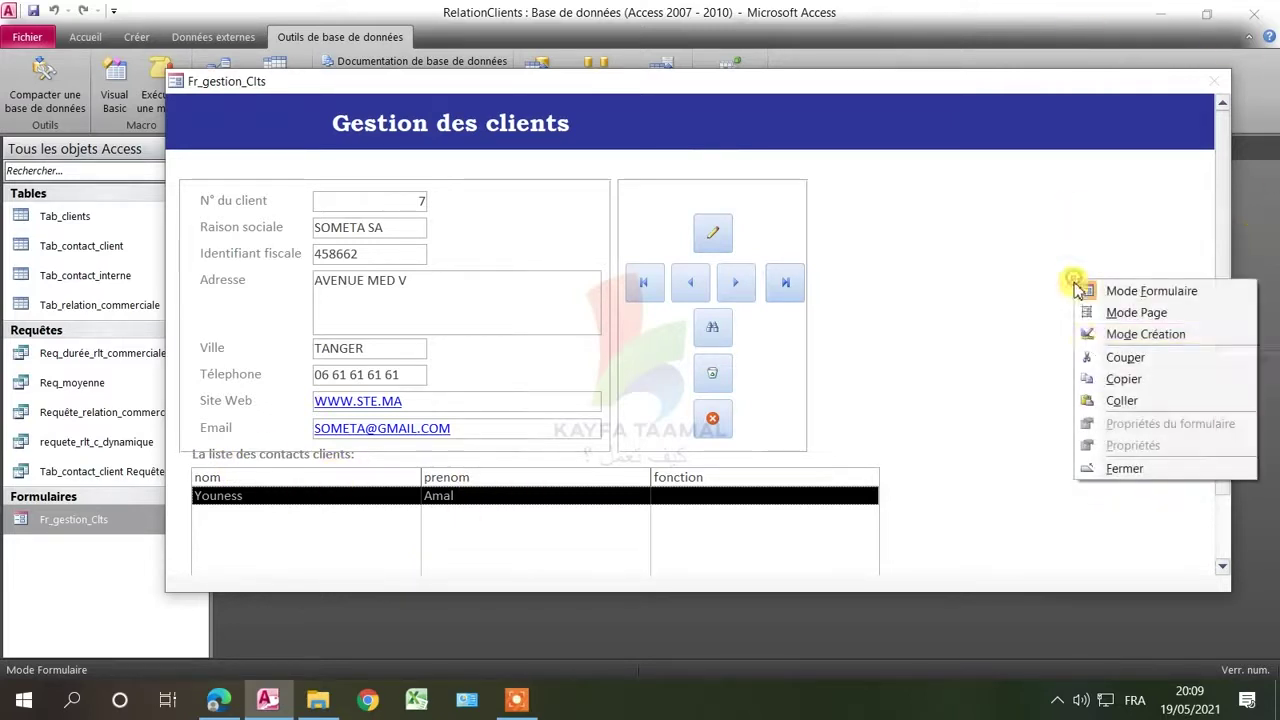
pyautogui.click(1104, 336)
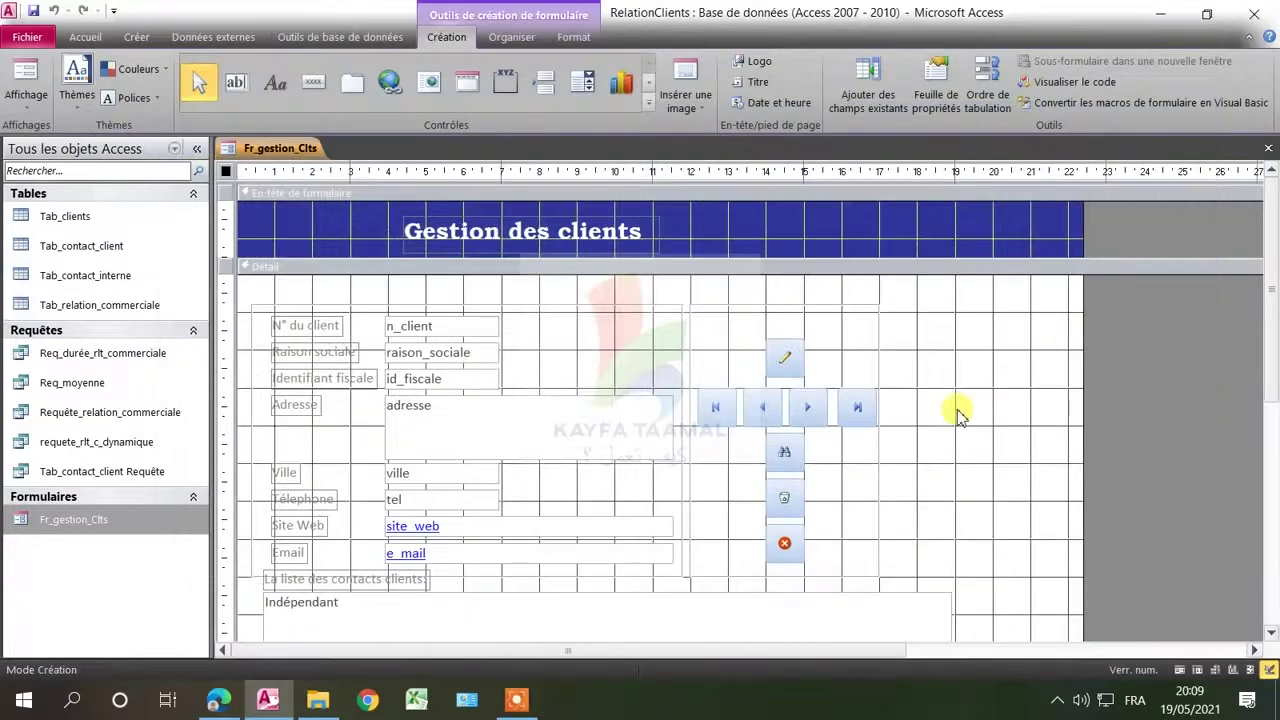
pyautogui.scroll(-1, 958, 415)
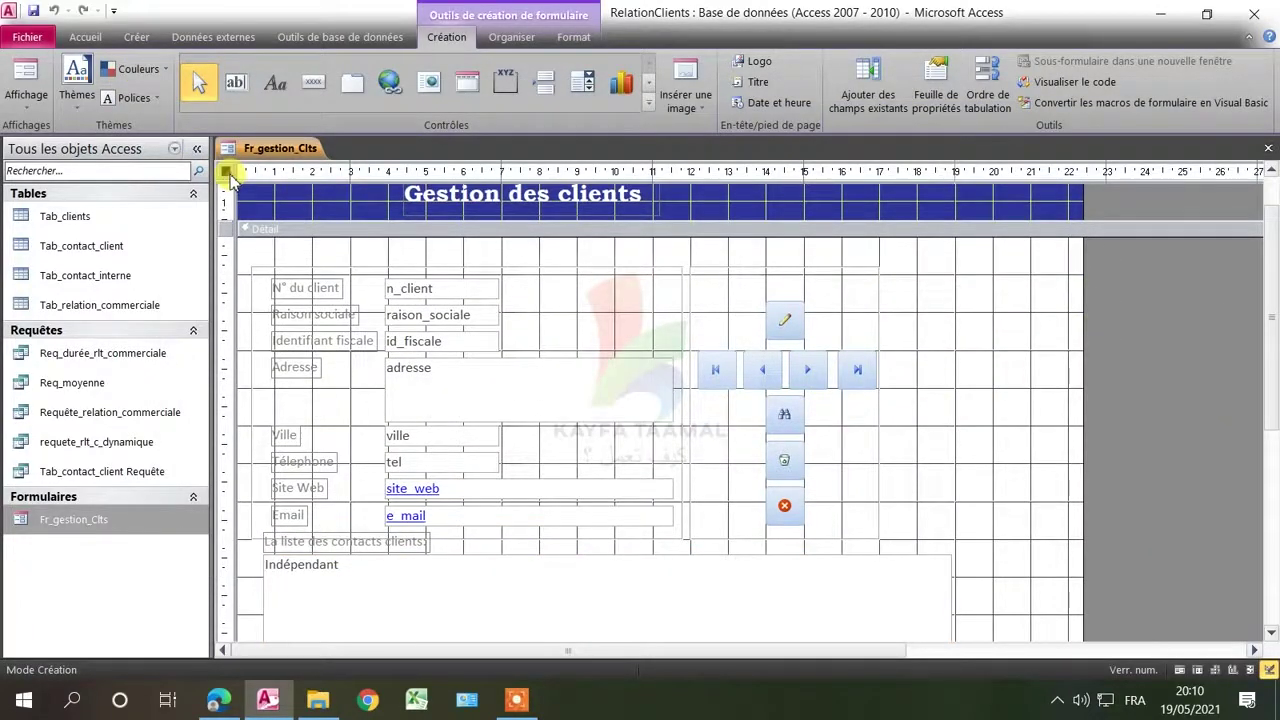
pyautogui.rightClick(229, 176)
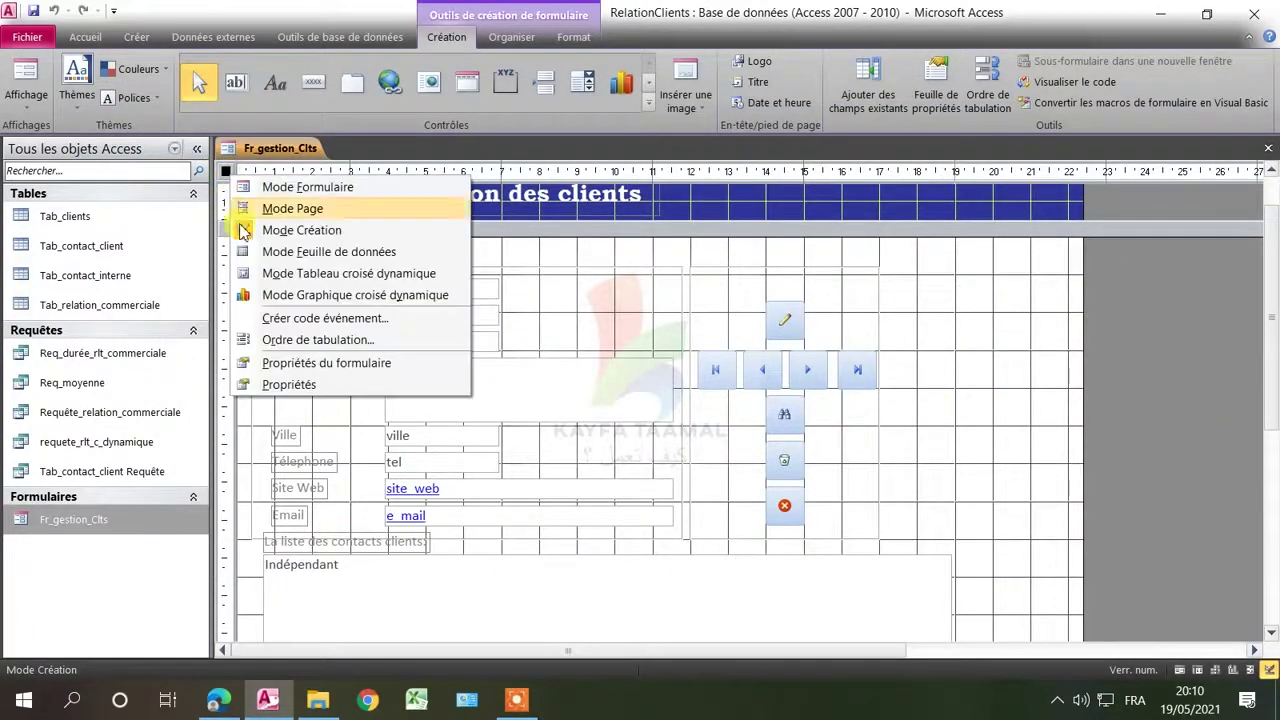
pyautogui.click(266, 389)
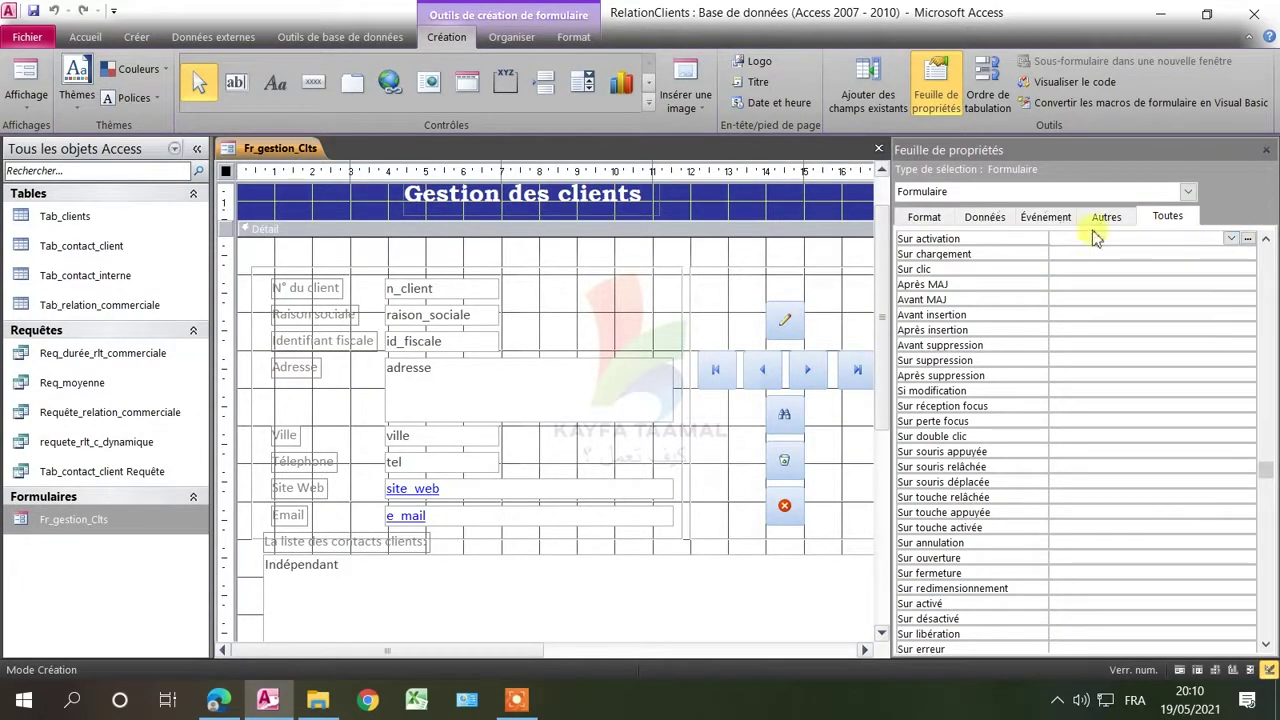
# Start an embedded macro for the form's Sur activation event with the Générateur de macro.
pyautogui.click(1233, 240)
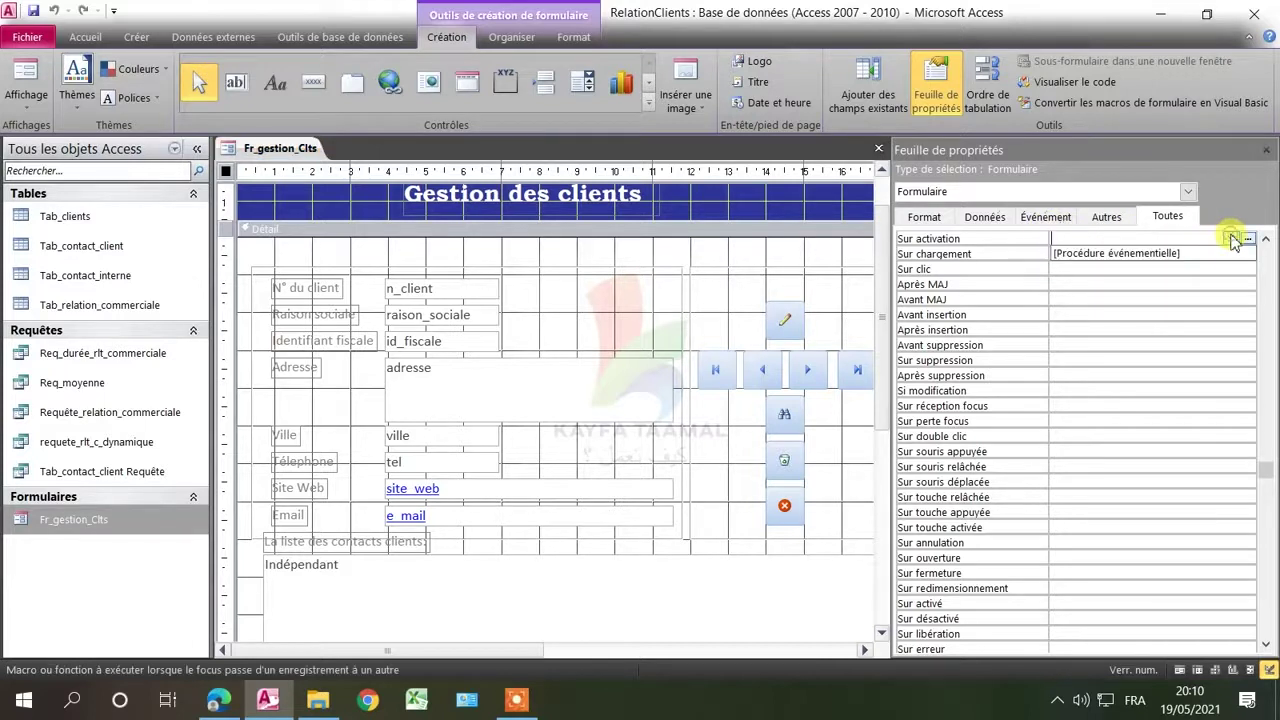
pyautogui.click(1222, 289)
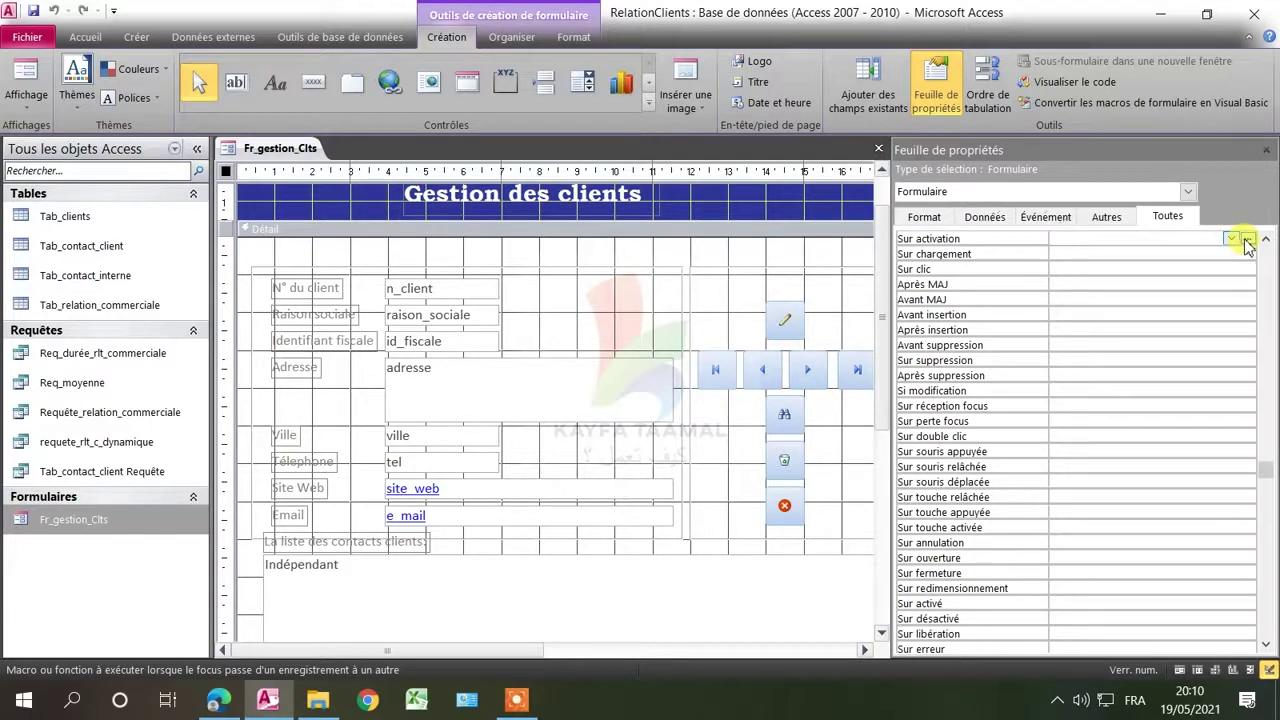
pyautogui.click(1247, 240)
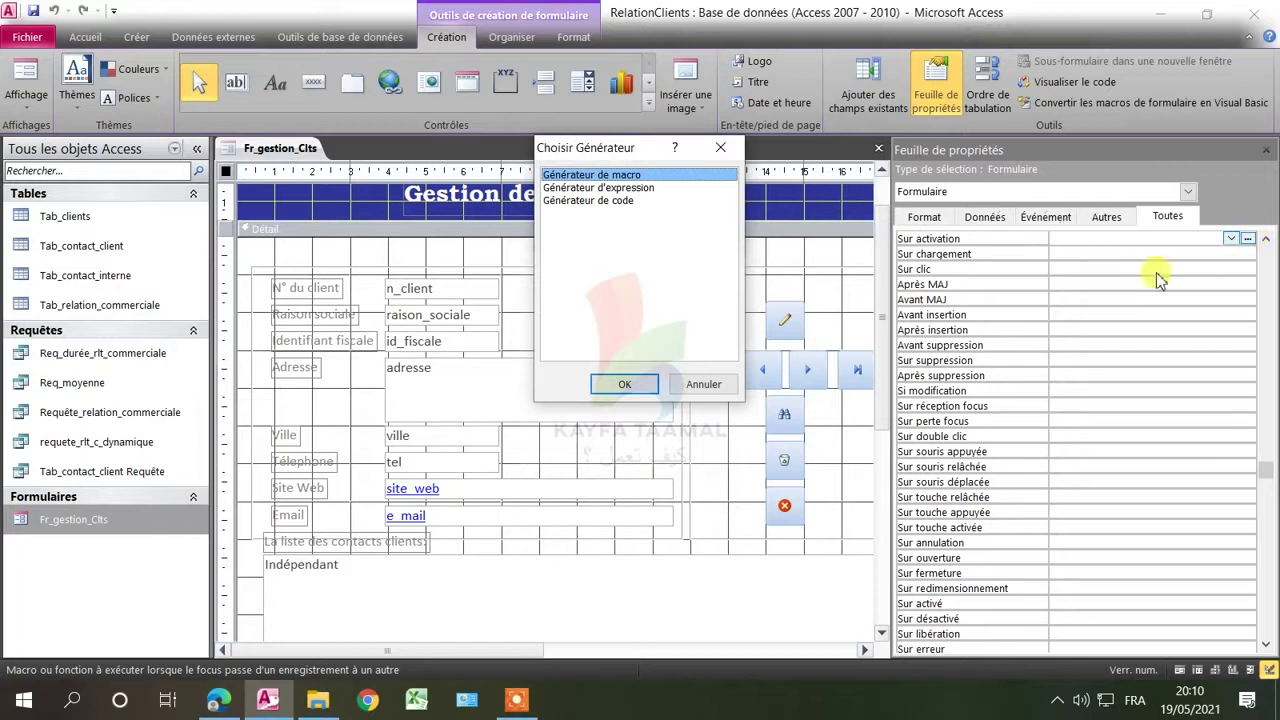
pyautogui.click(611, 384)
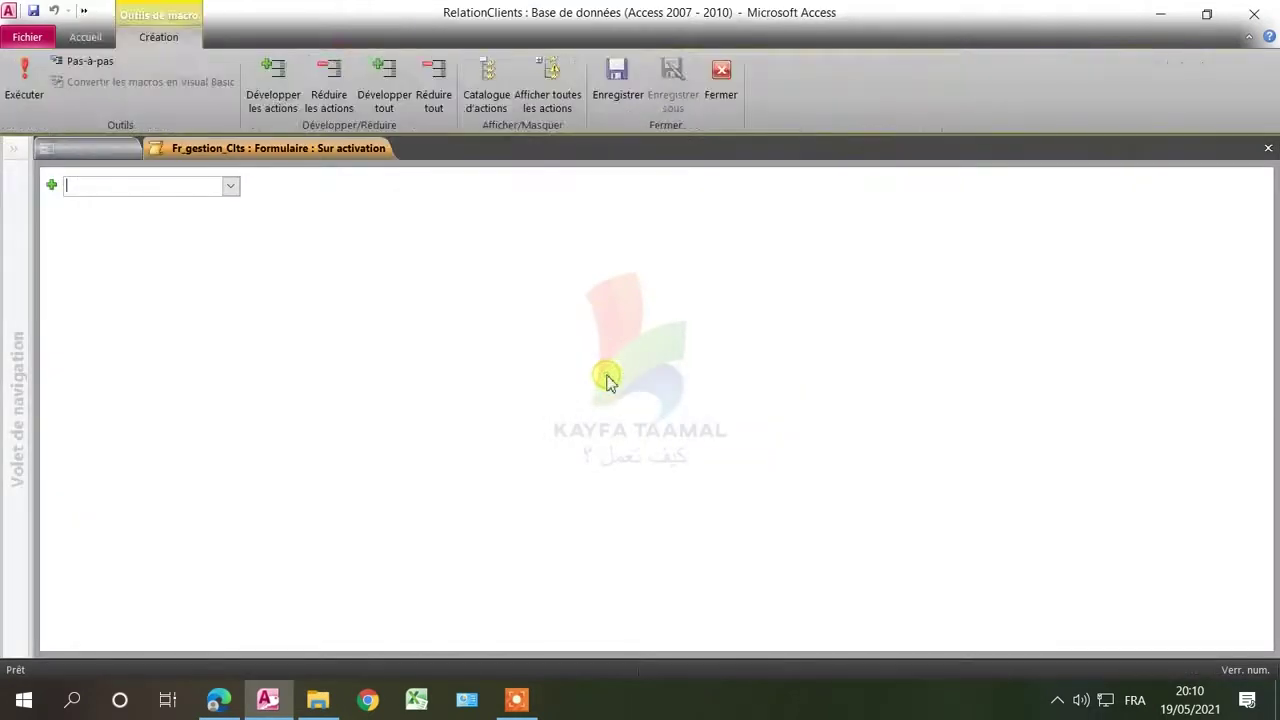
# Add an Actualiser action with an empty control name and an ExécuterCommandeMenu action with the Actualiser command to the macro.
pyautogui.click(231, 186)
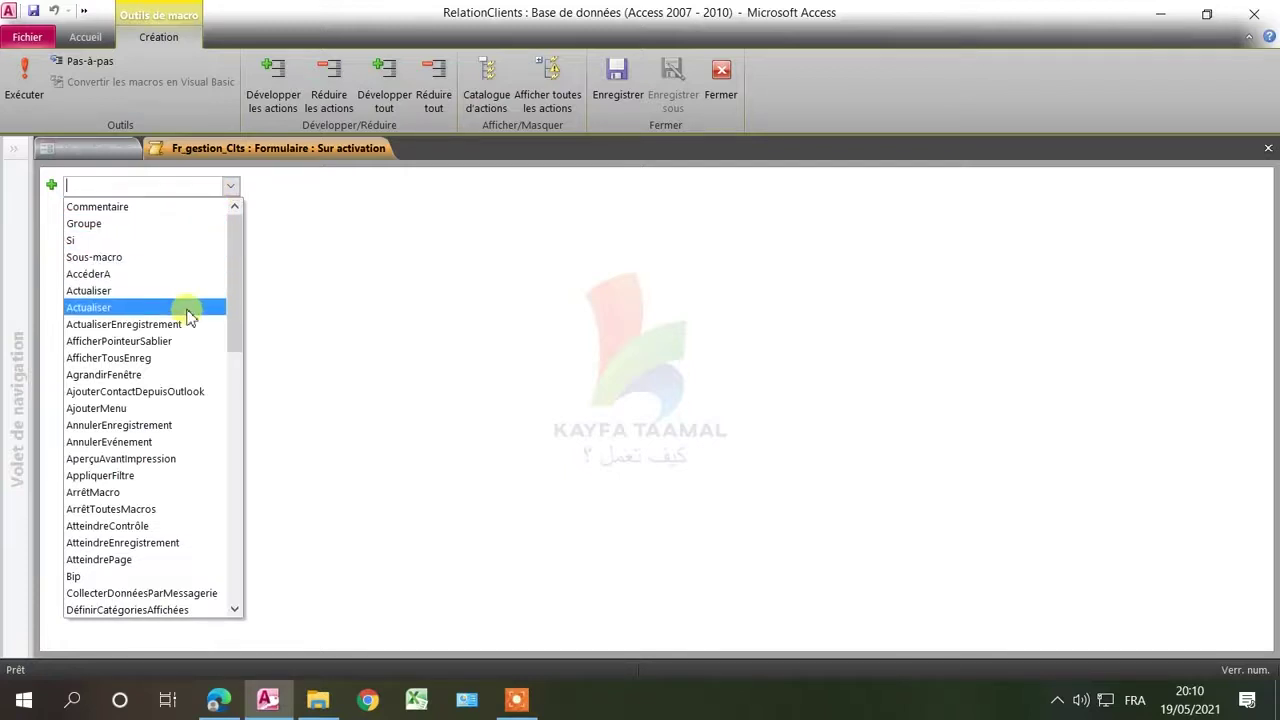
pyautogui.click(141, 292)
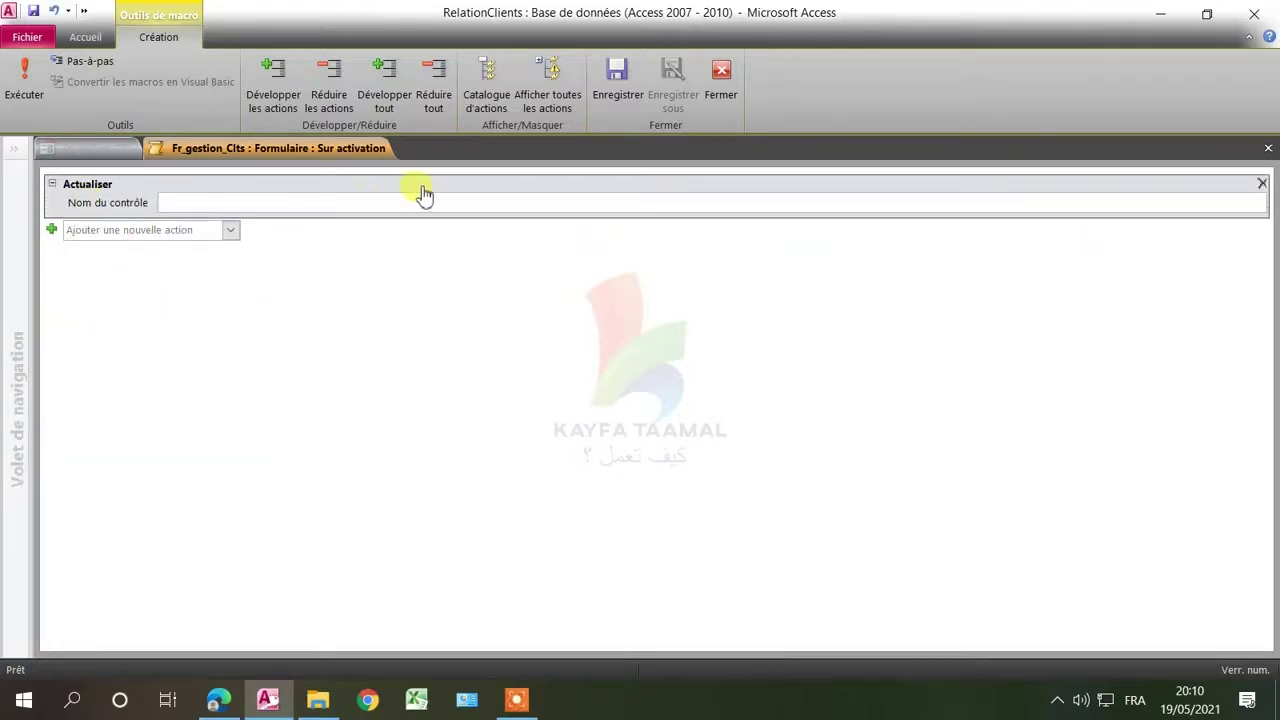
pyautogui.click(233, 232)
pyautogui.click(190, 351)
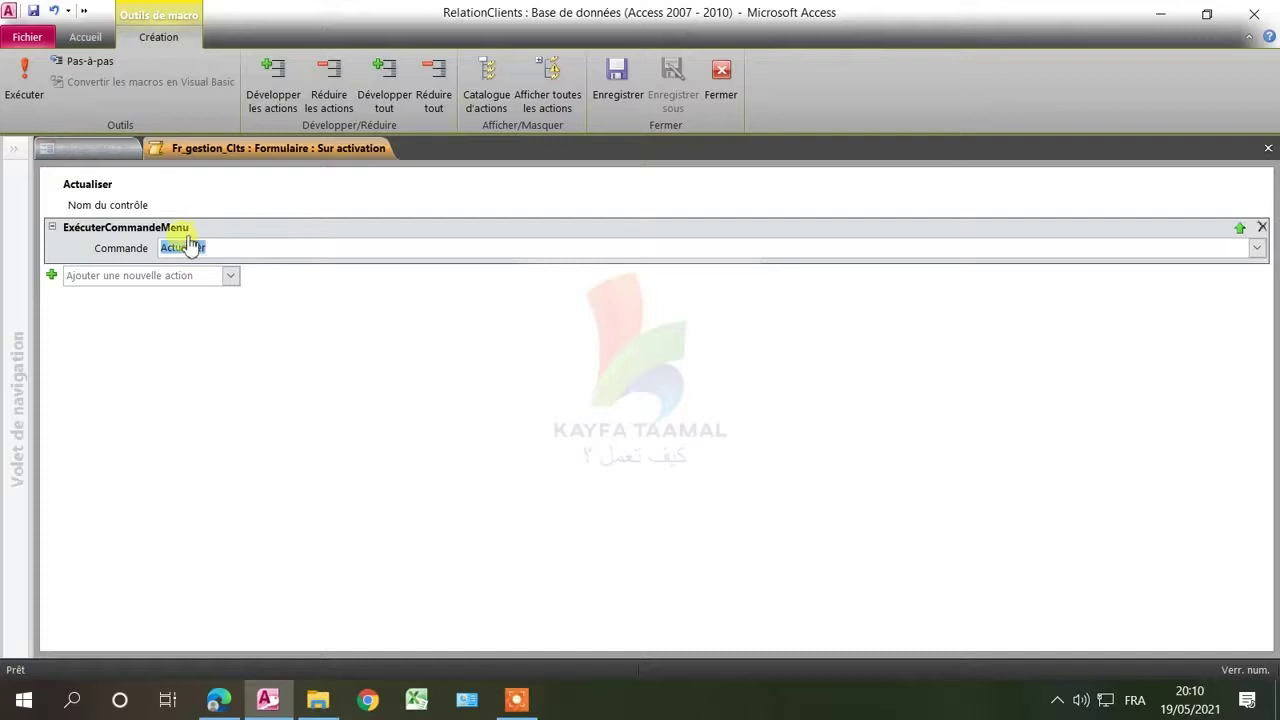
# Delete the first Actualiser action, keeping only ExécuterCommandeMenu, and save and close the macro.
pyautogui.click(290, 200)
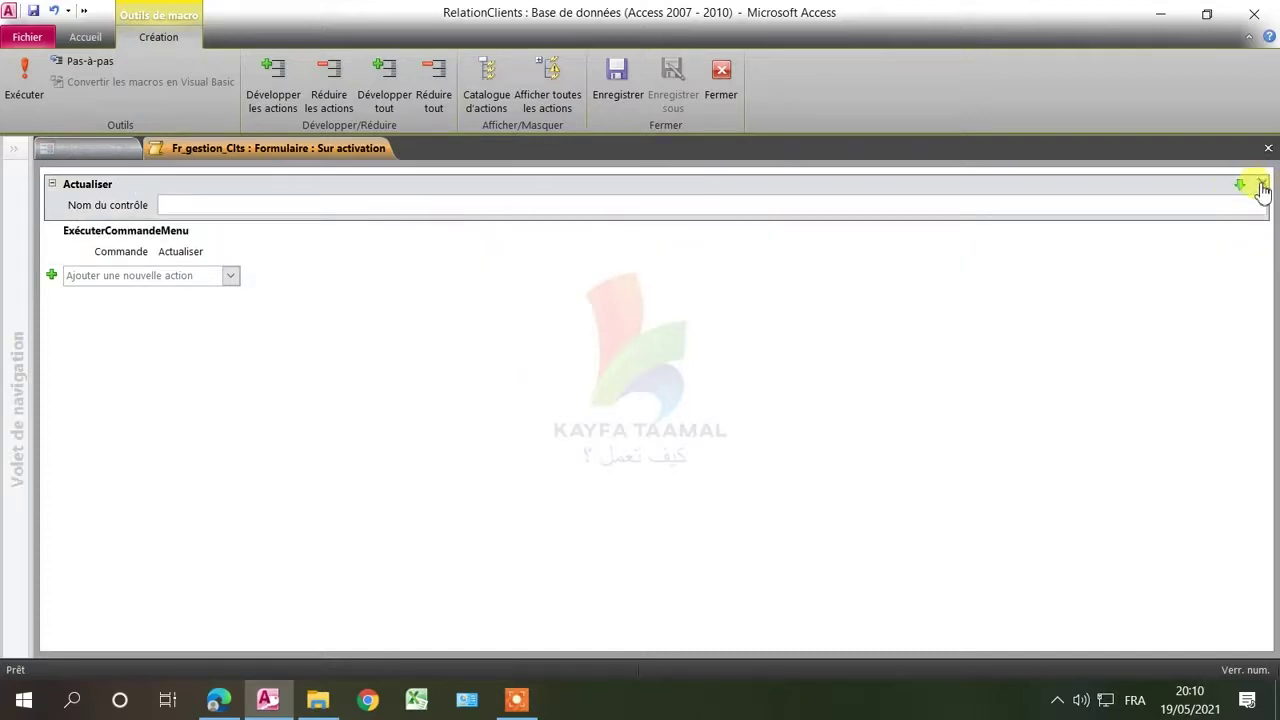
pyautogui.click(1262, 185)
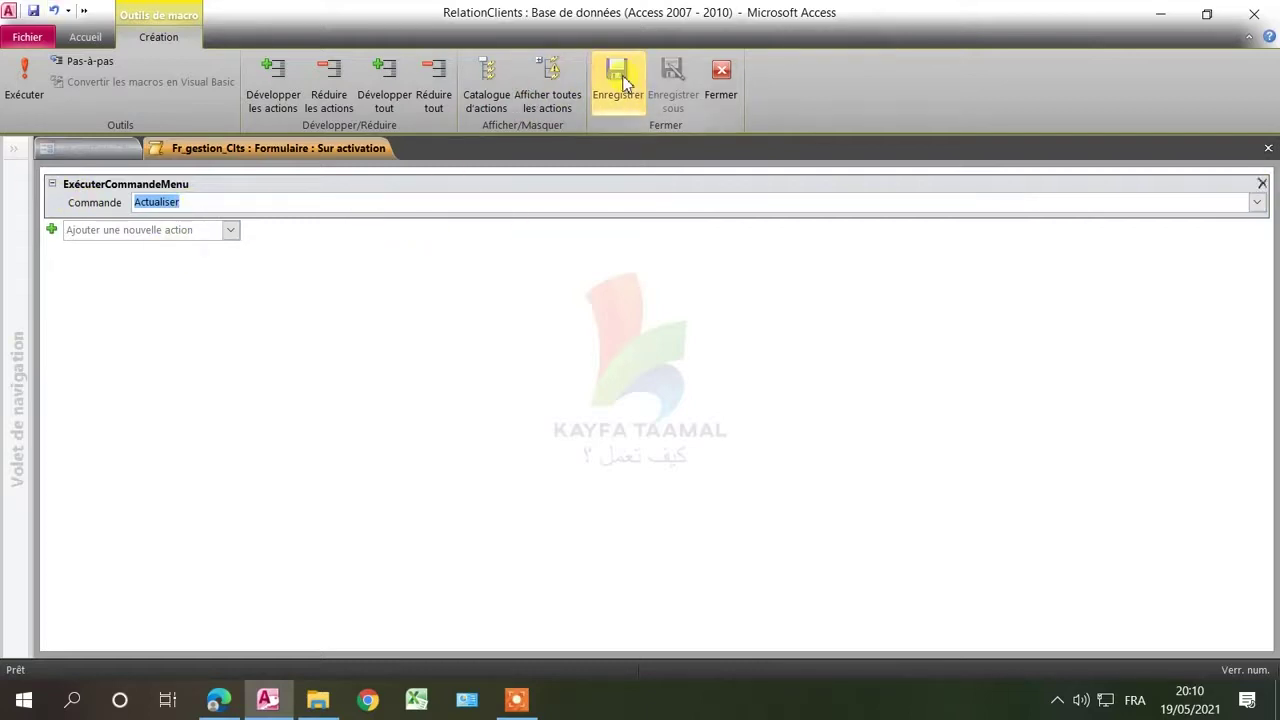
pyautogui.click(1267, 148)
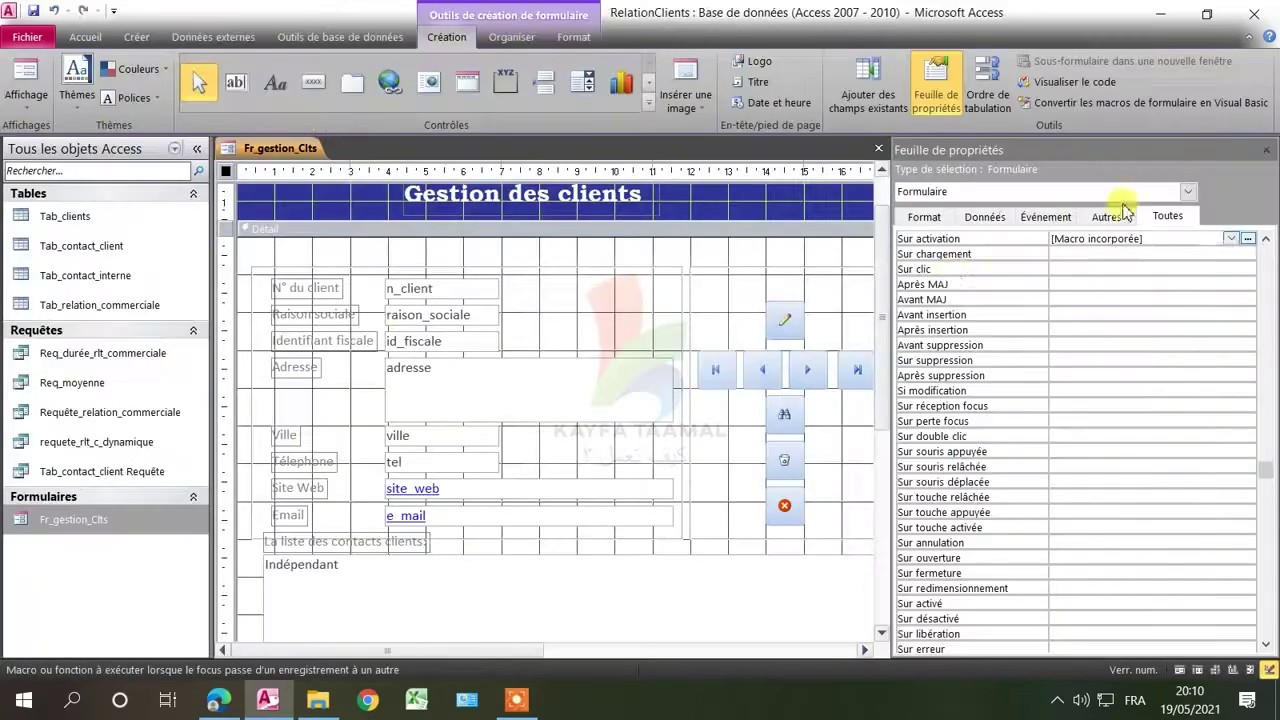
# Show Fr_gestion_Clts in form view and go to the next client to check that the contact list refreshes.
pyautogui.click(647, 256)
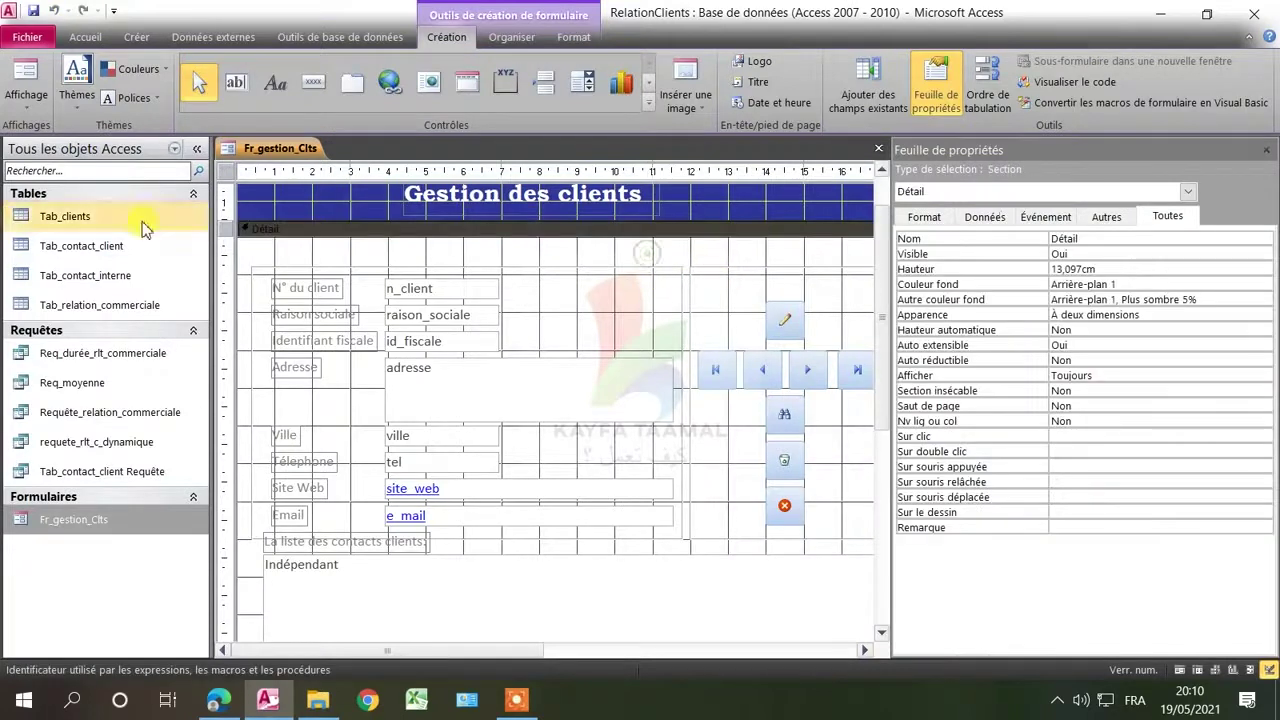
pyautogui.click(27, 80)
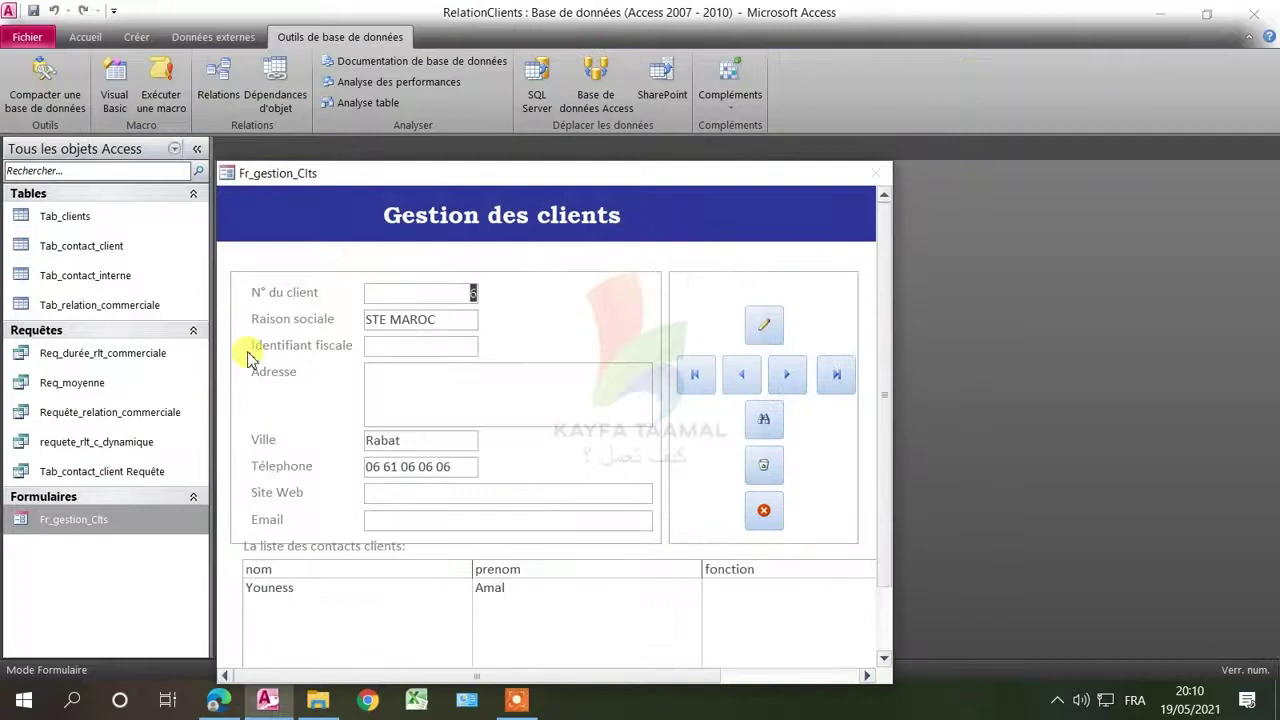
pyautogui.click(300, 588)
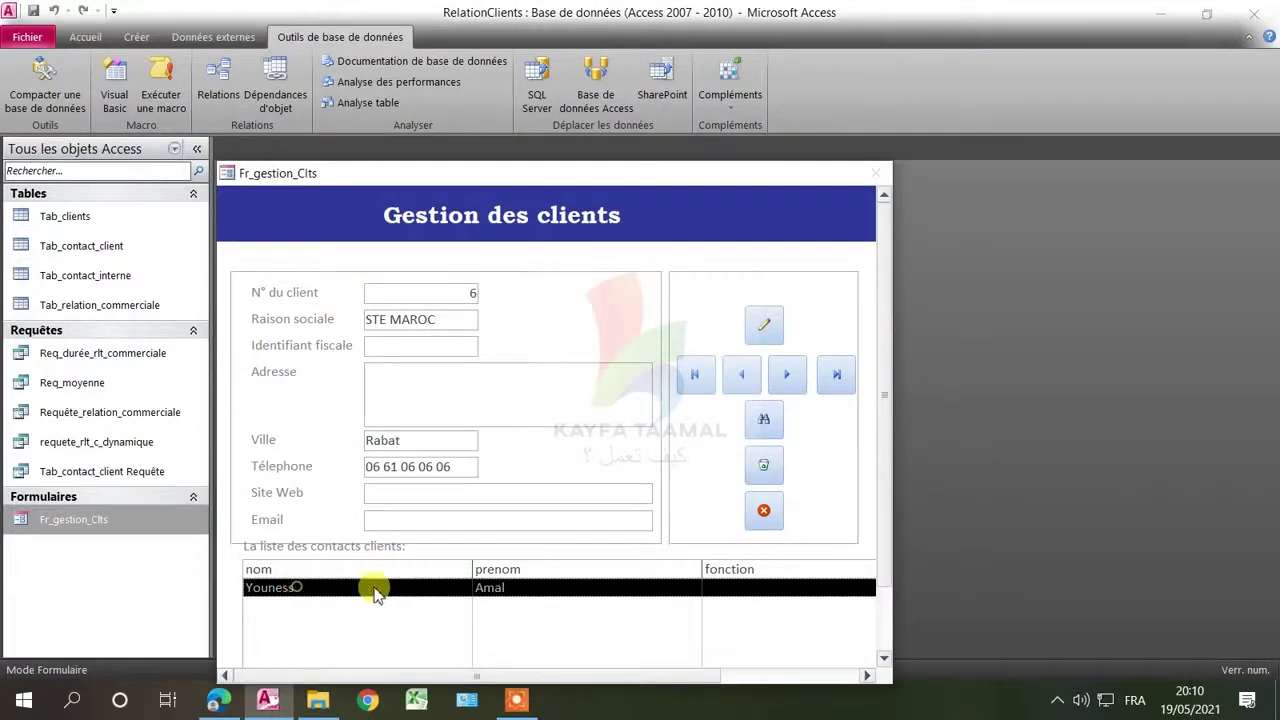
pyautogui.click(786, 376)
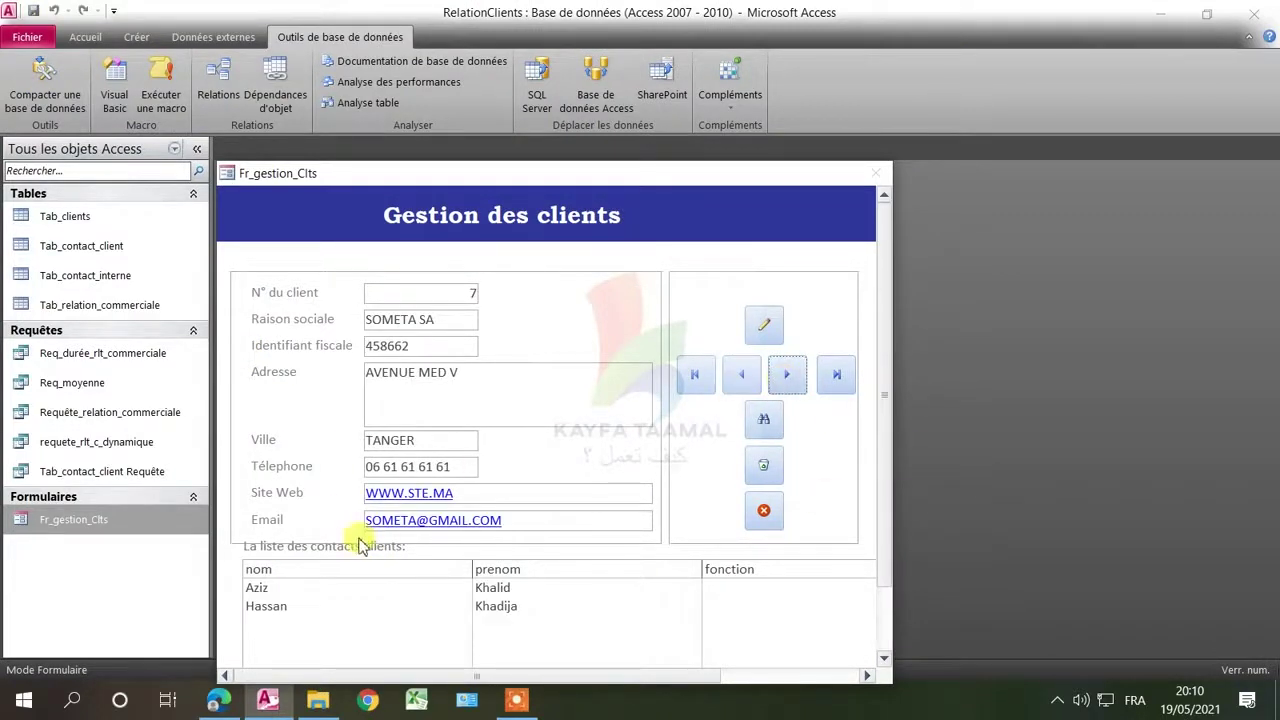
pyautogui.click(316, 590)
pyautogui.click(318, 606)
pyautogui.click(540, 590)
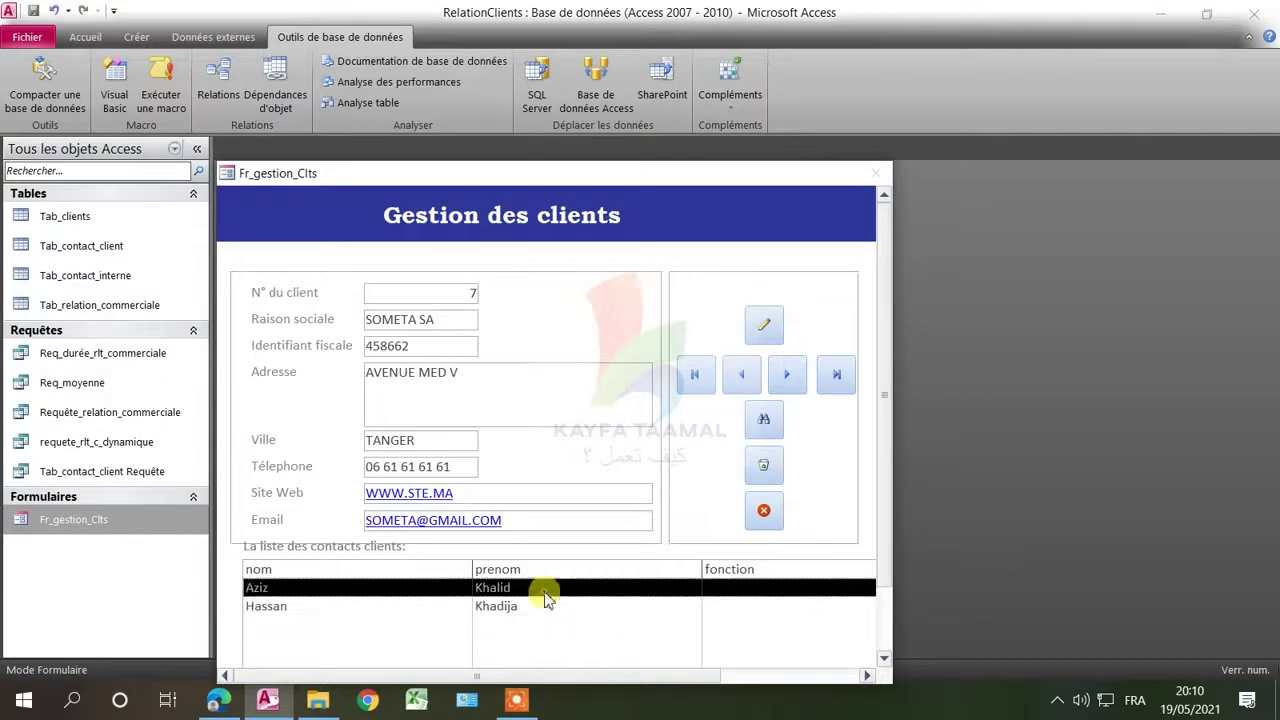
pyautogui.moveTo(689, 174); pyautogui.dragTo(690, 90)
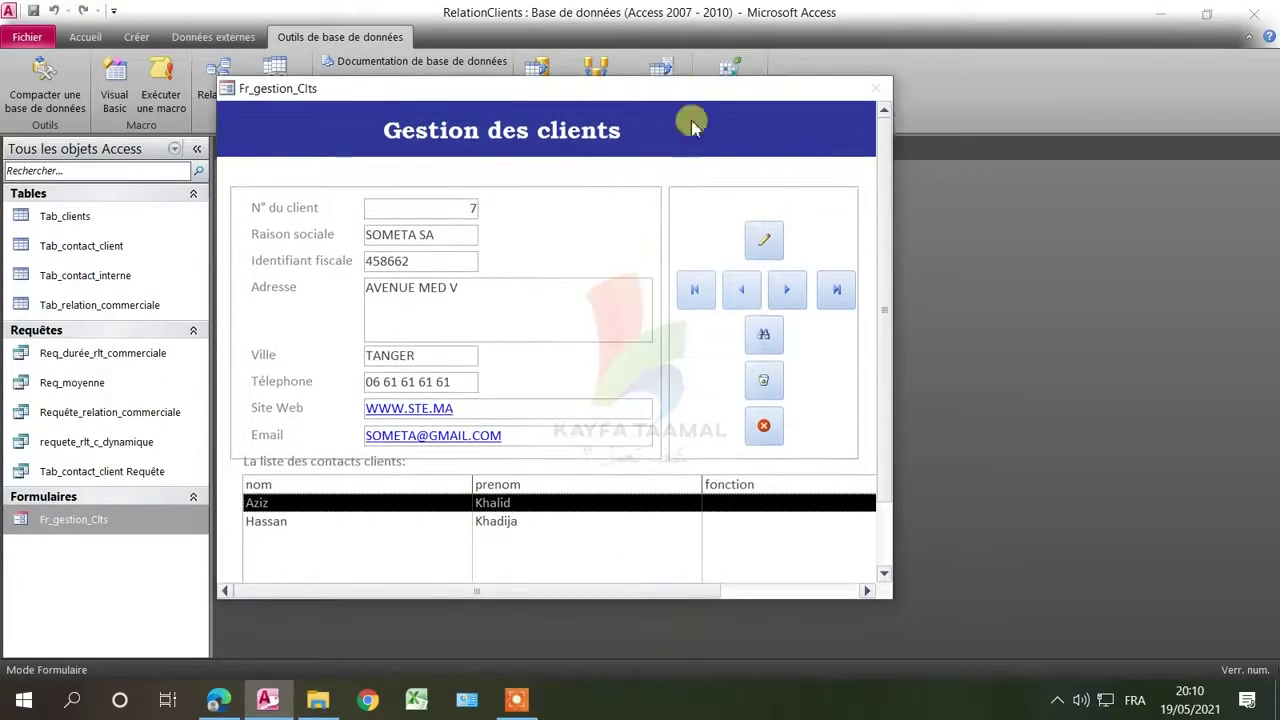